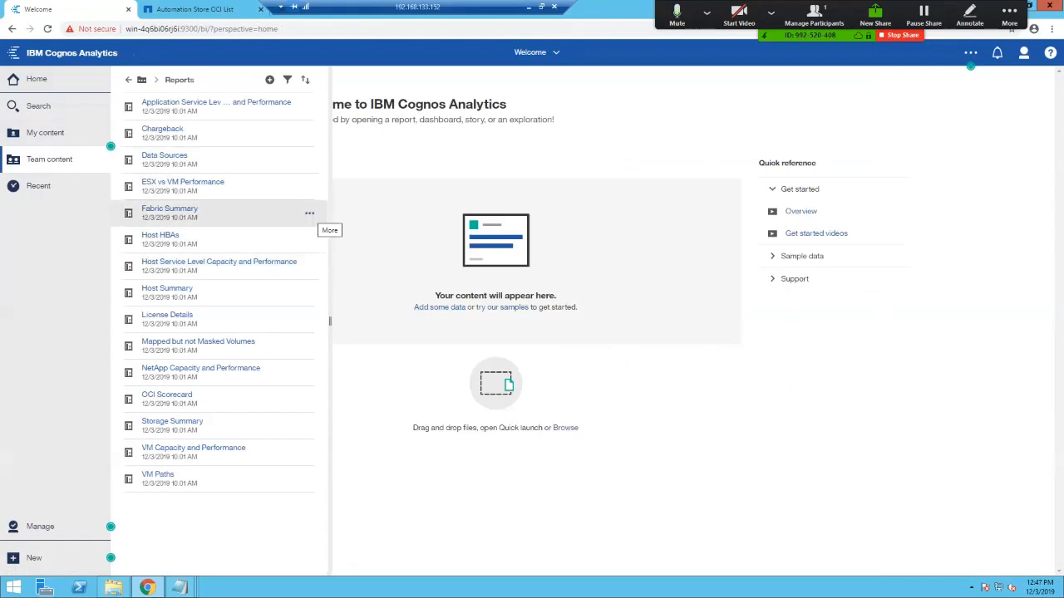
Create a new blank report and show its additional report commands
click(309, 213)
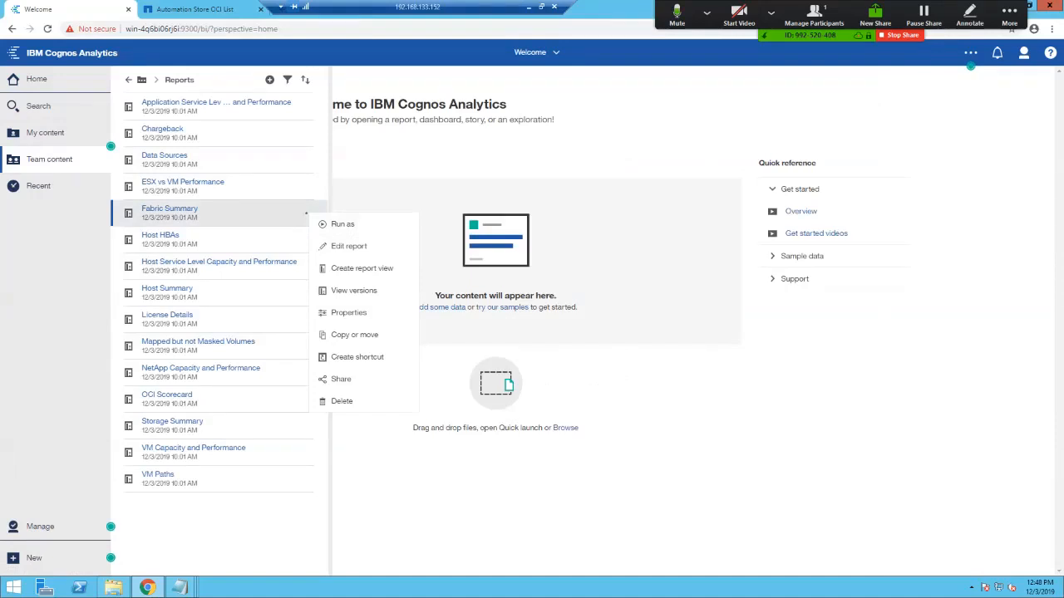
click(33, 558)
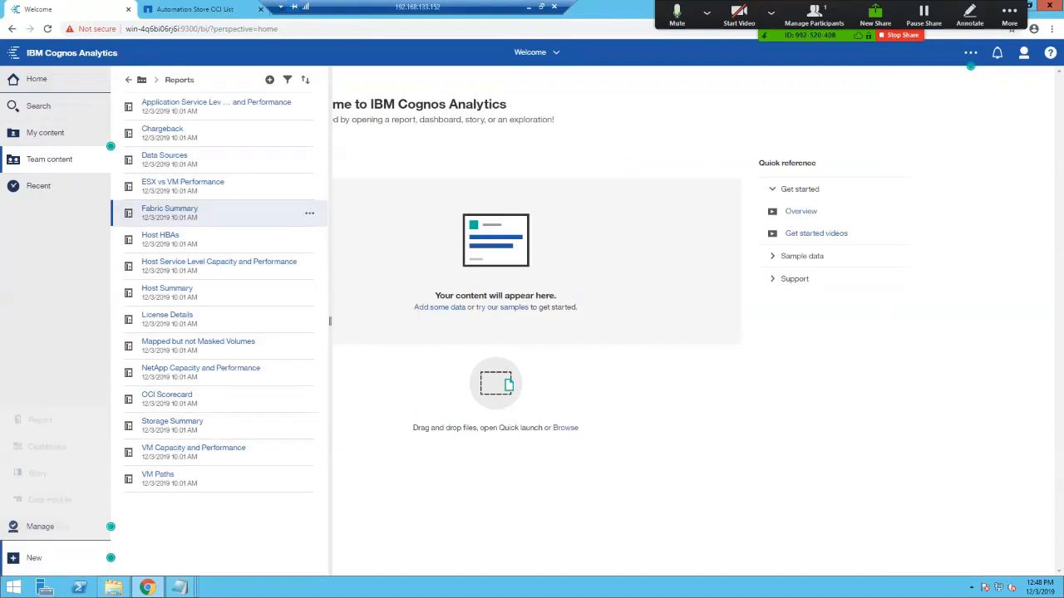
click(40, 420)
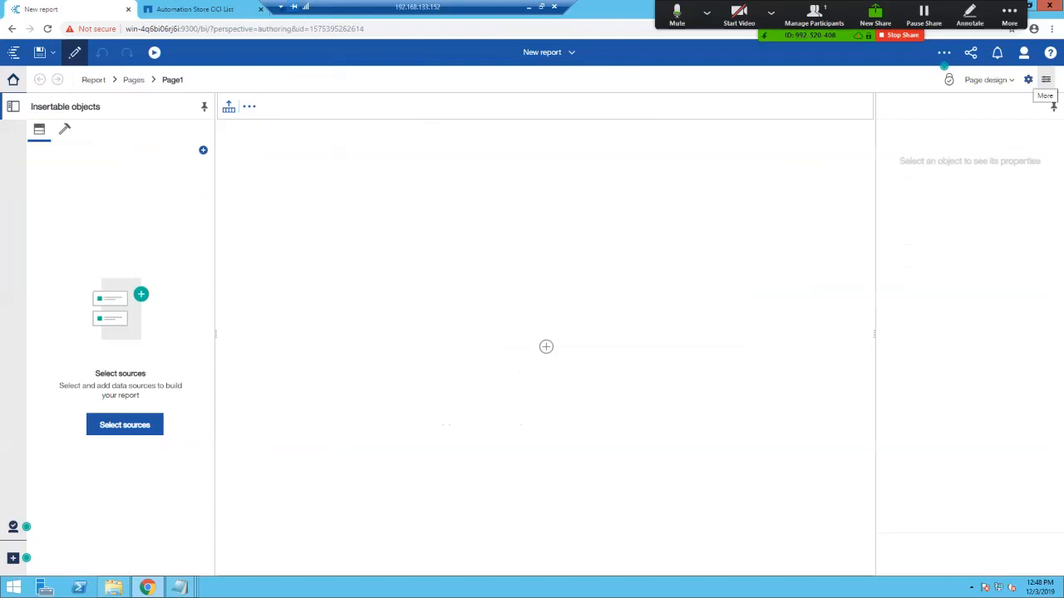
click(1046, 79)
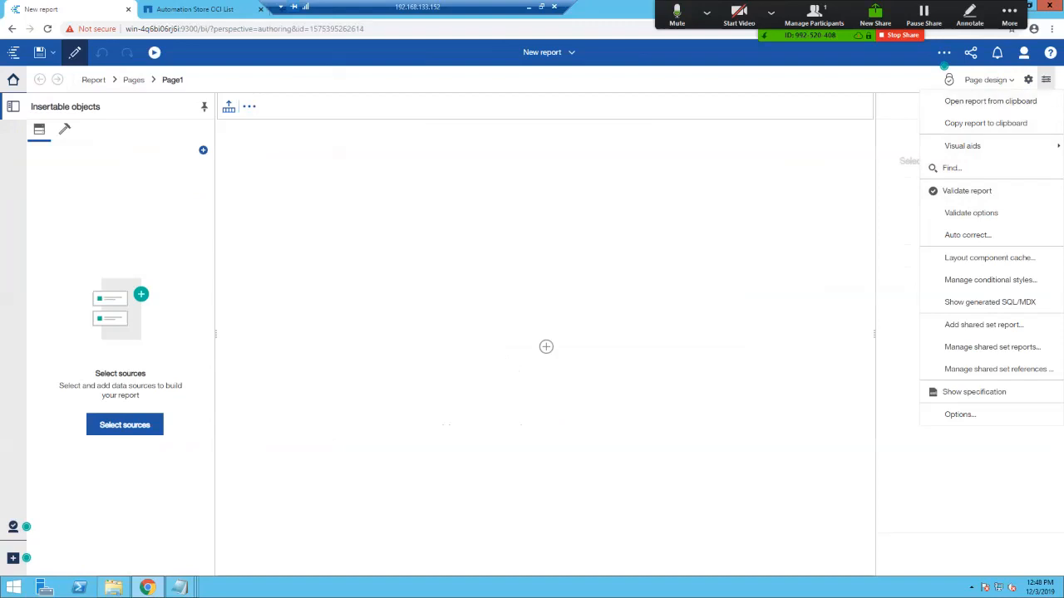
Switch to the 192.168.133.154 remote session and inspect the new report's pages, queries and clipboard import commands
click(528, 8)
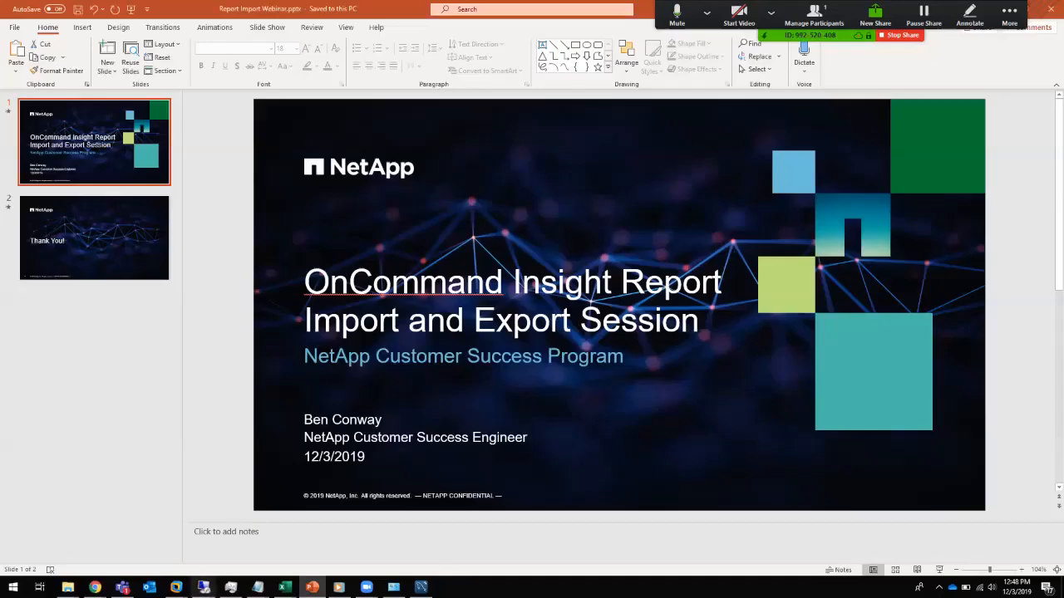
mouse_move(204, 587)
click(264, 532)
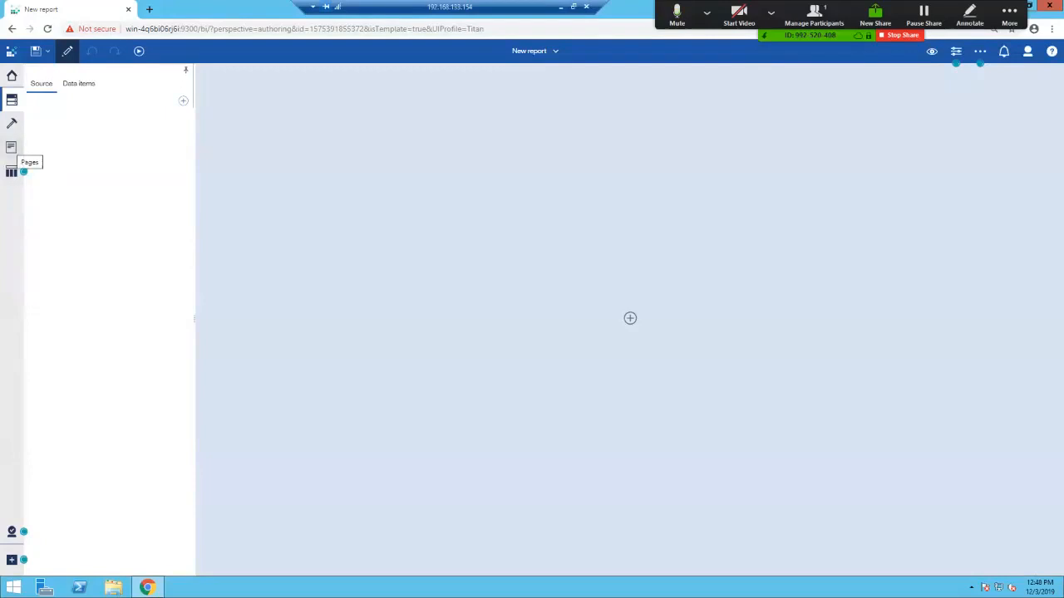
click(10, 147)
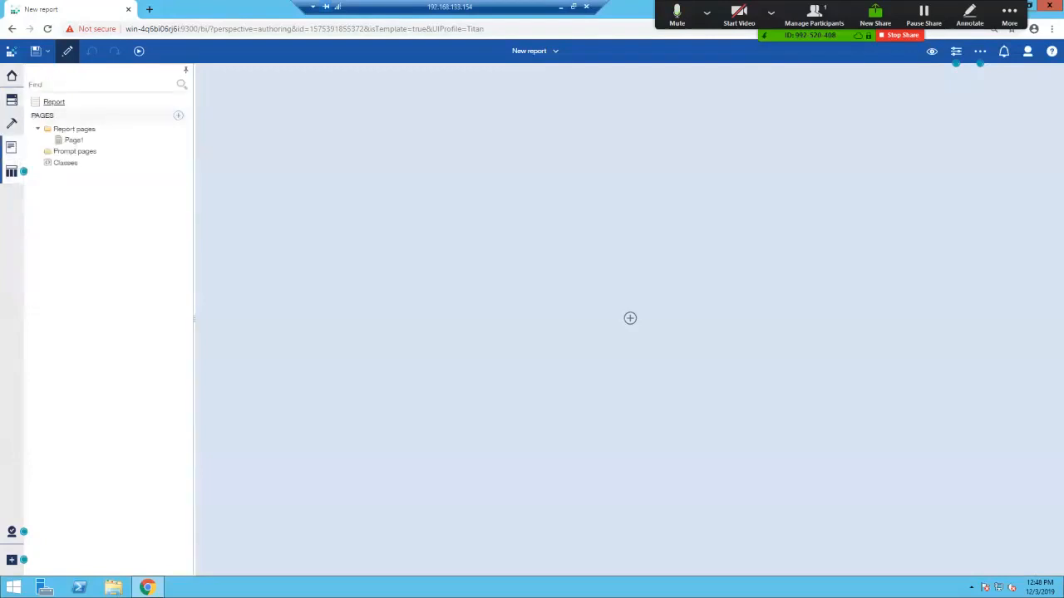
click(11, 171)
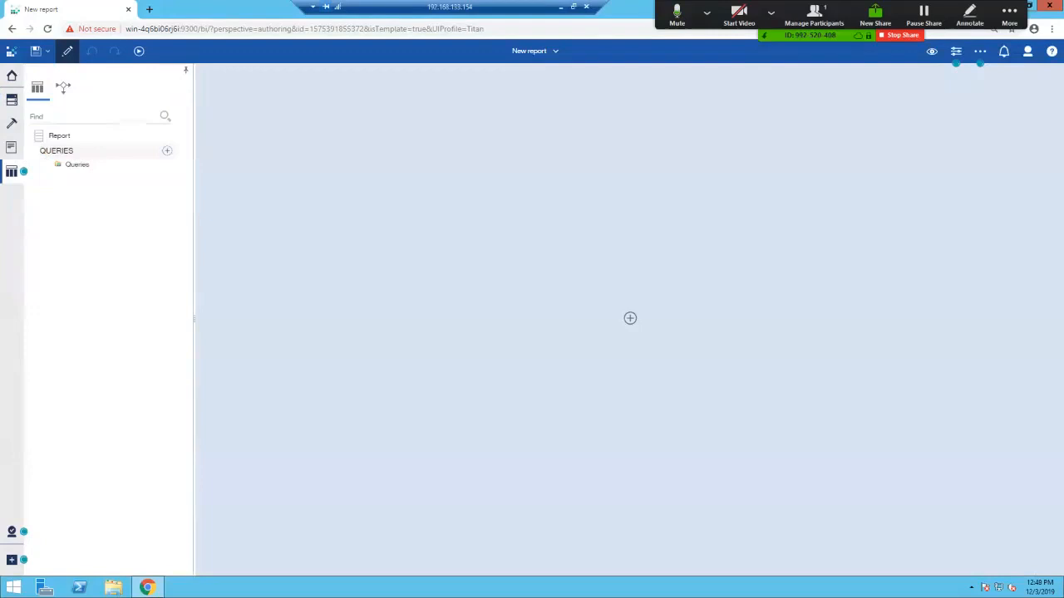
right_click(39, 136)
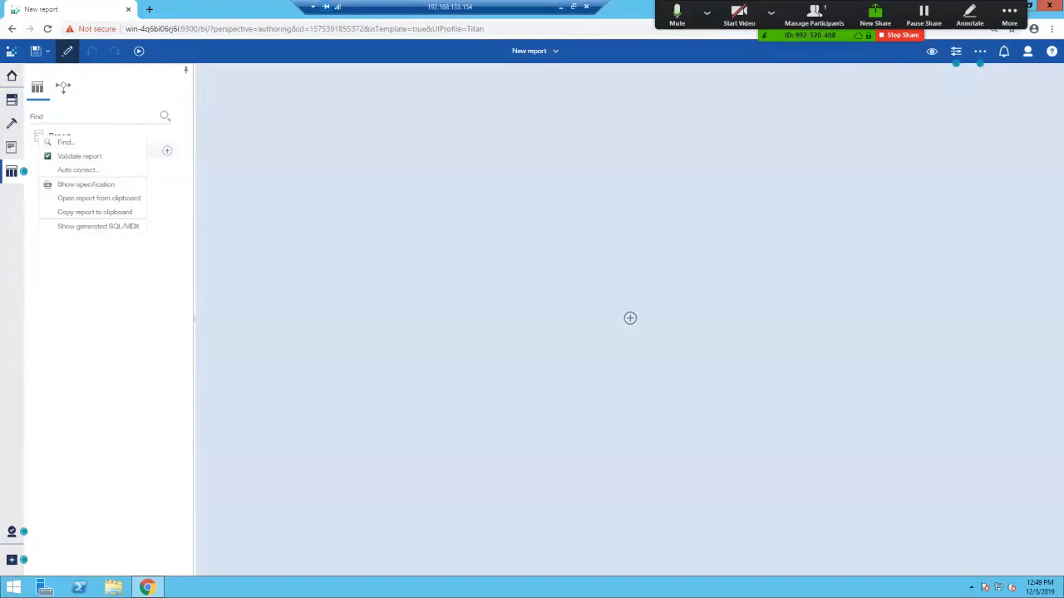
key(Escape)
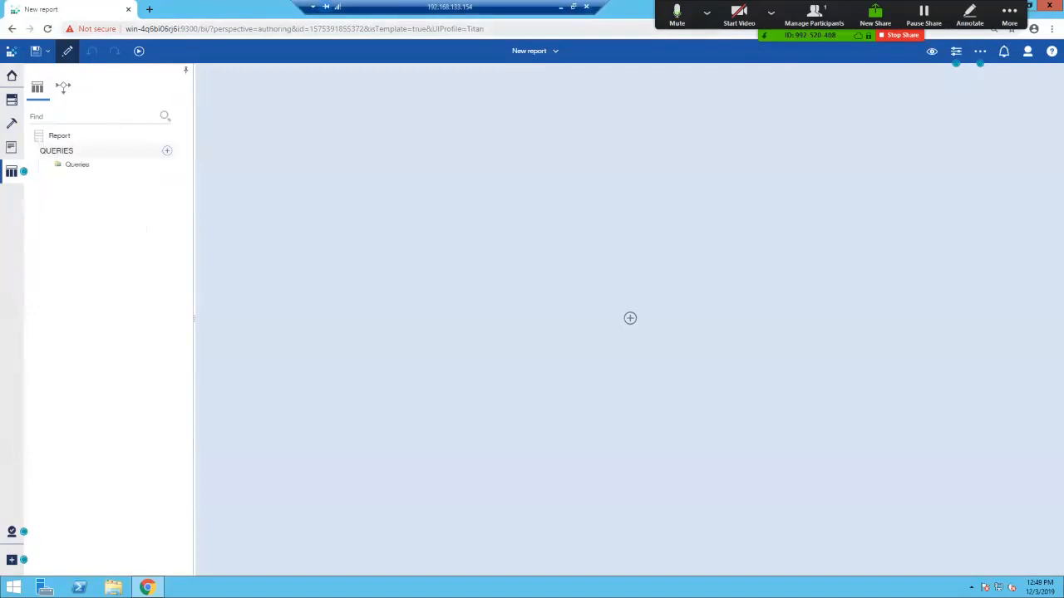
Return to the 192.168.133.152 remote session and start opening a report from the clipboard
click(560, 6)
click(204, 588)
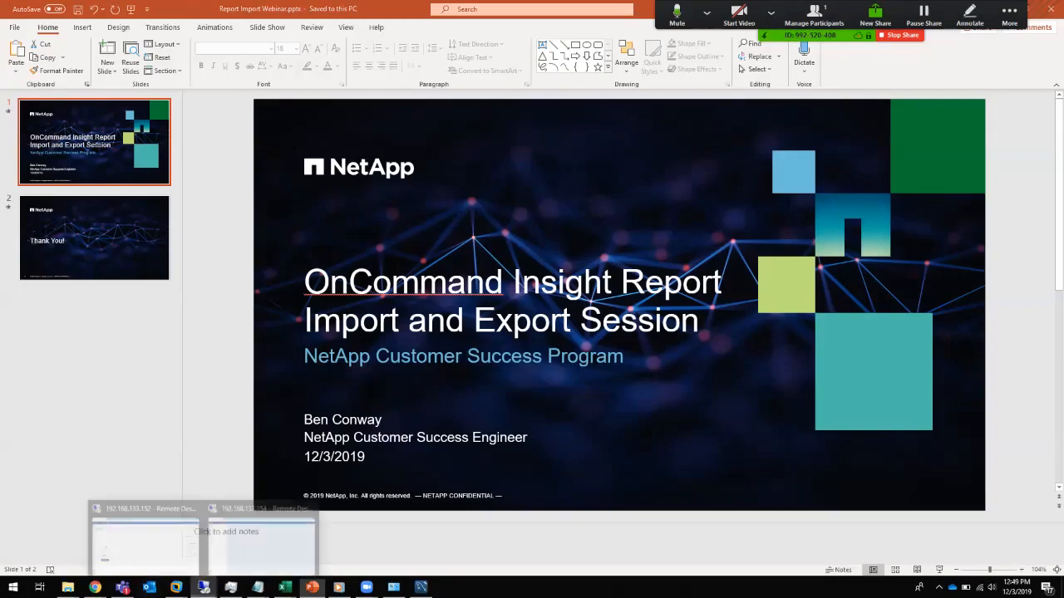
click(145, 540)
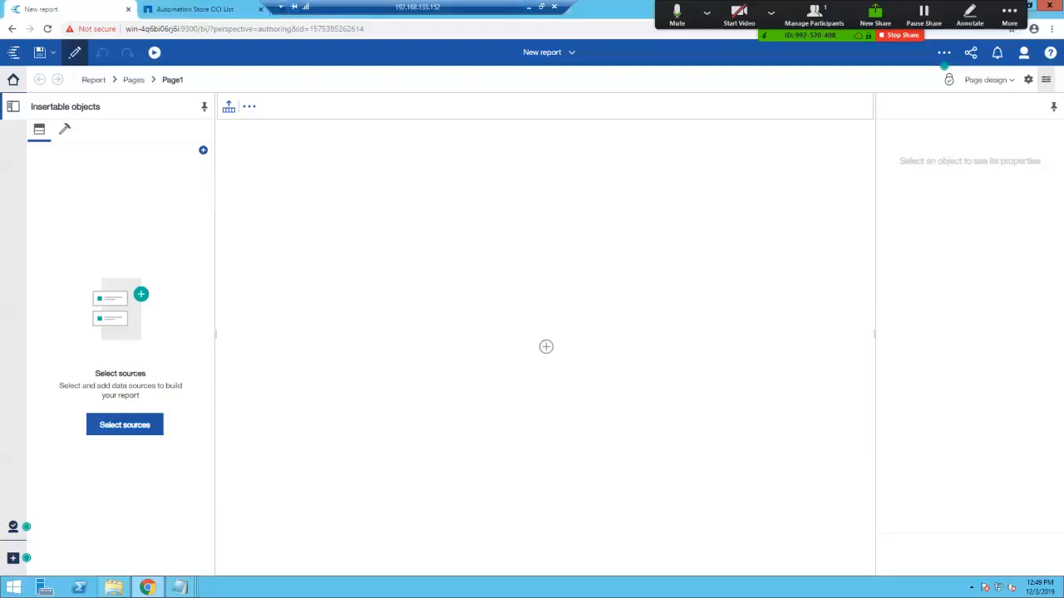
click(944, 53)
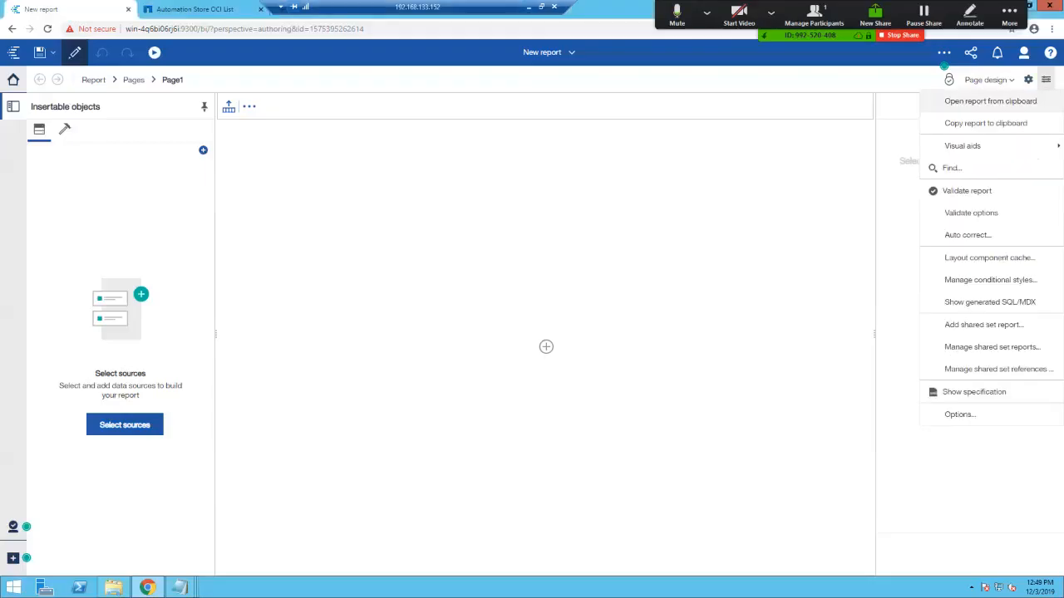
click(990, 101)
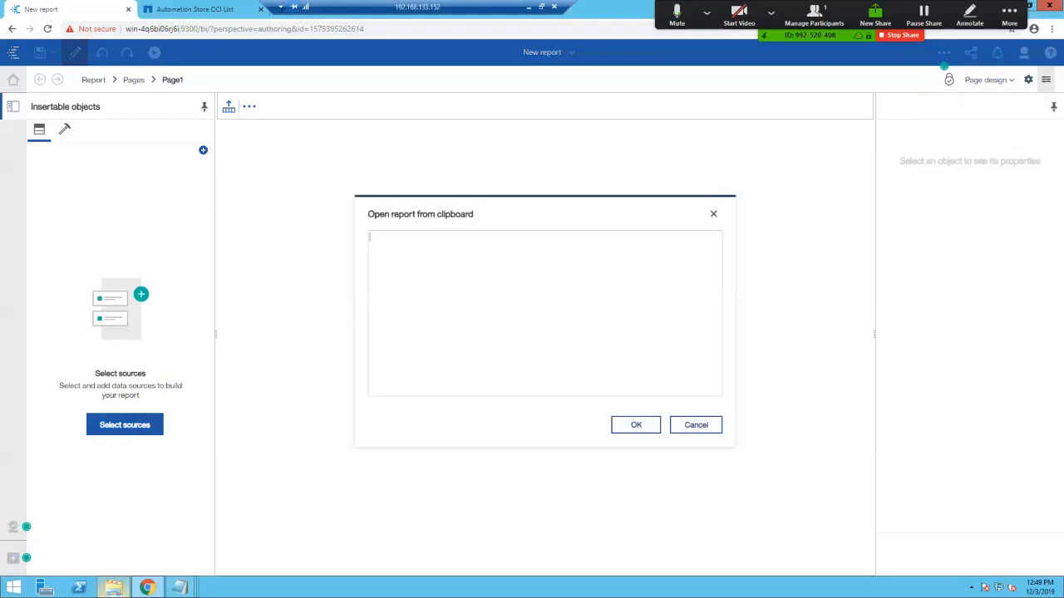
Close the last untitled Notepad document without saving its changes
mouse_move(179, 588)
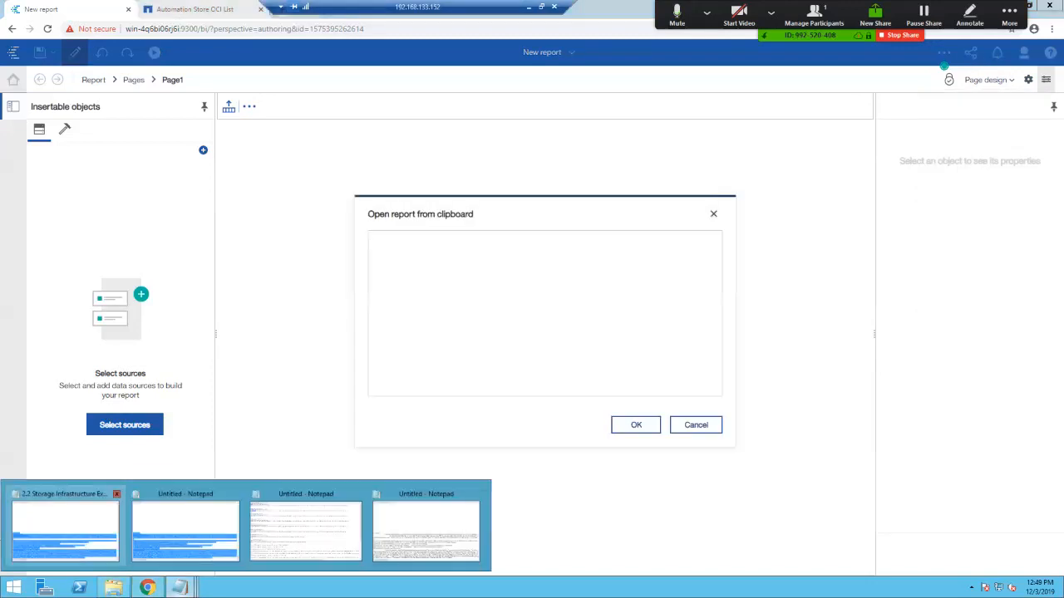
click(476, 493)
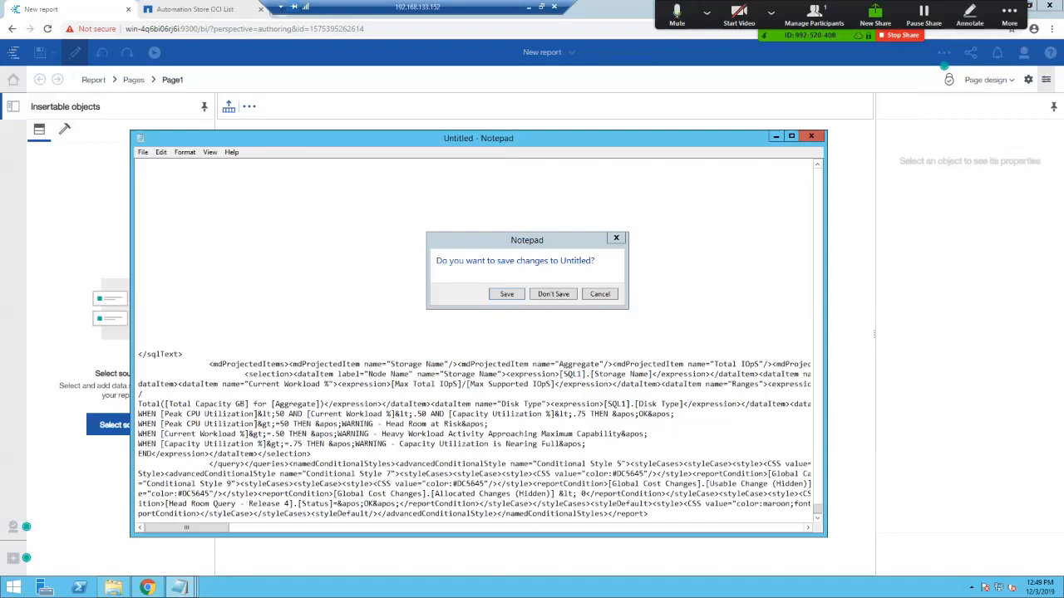
click(553, 293)
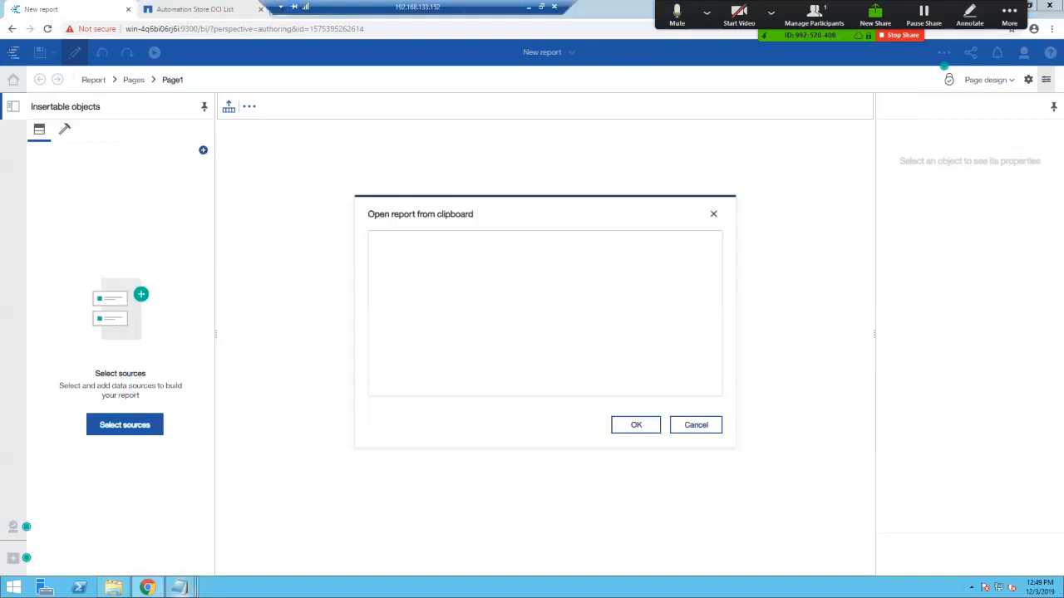
Copy the selected text of the 2.2 Storage Infrastructure Executive Summary file and view the Automation Store's OnCommand Insight report list
mouse_move(179, 588)
click(64, 527)
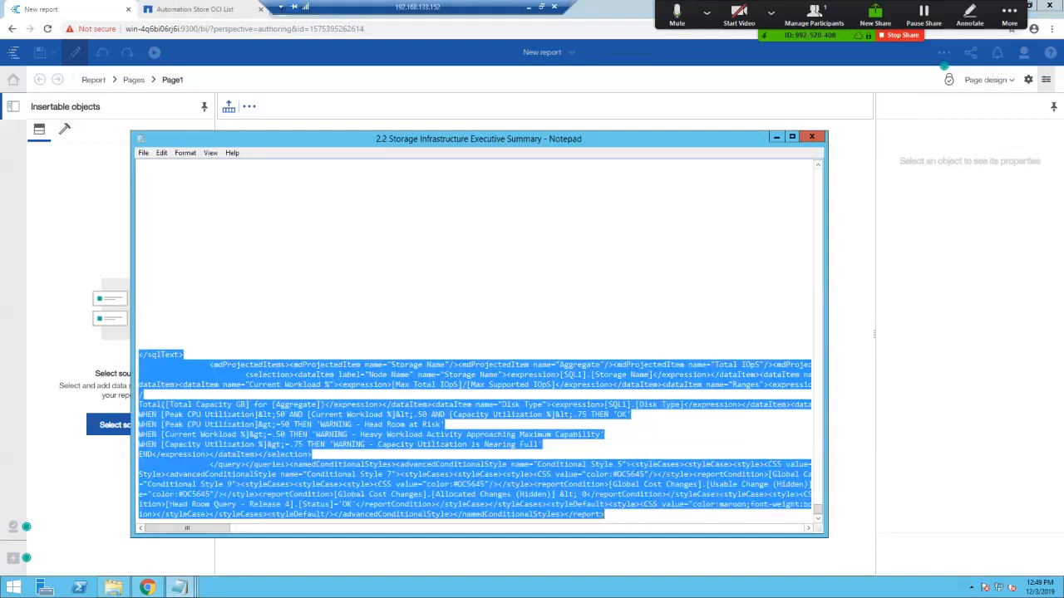
right_click(312, 372)
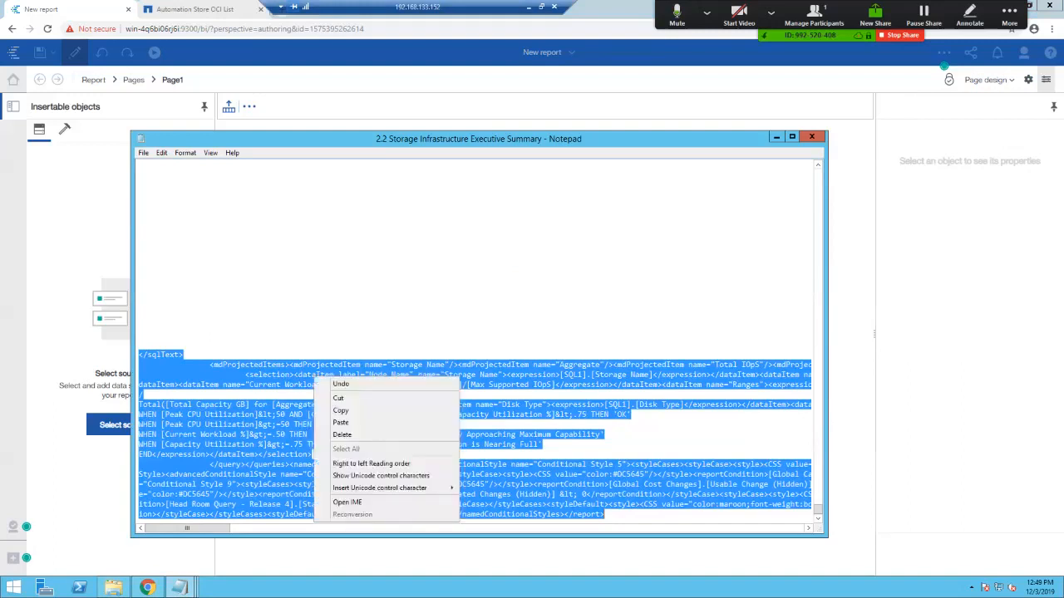
click(334, 410)
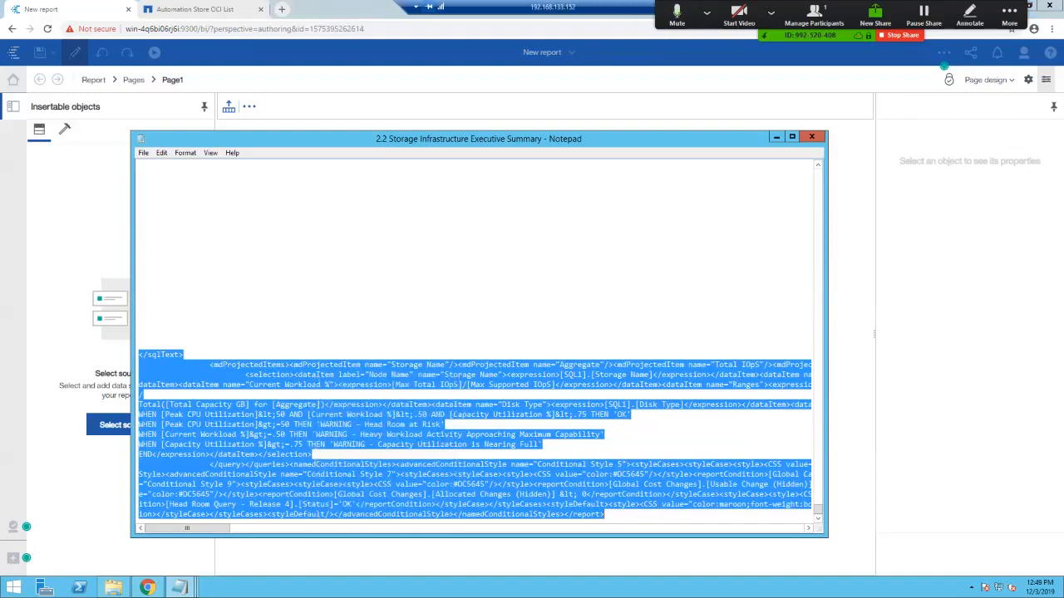
click(195, 9)
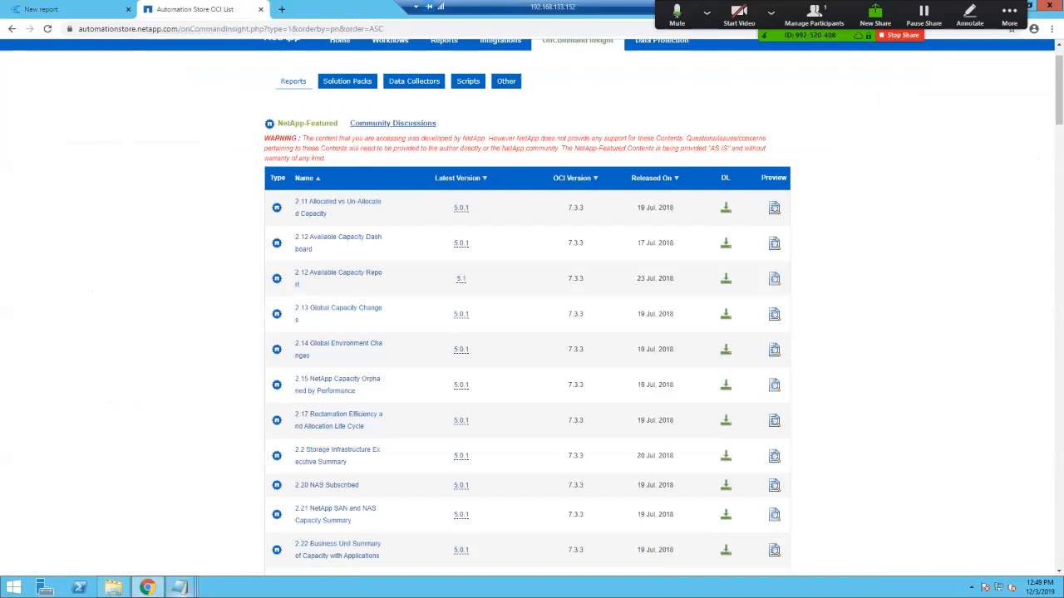
Select the entire XML specification in the 2.2 Storage Infrastructure Executive Summary Notepad file and copy it
mouse_move(180, 587)
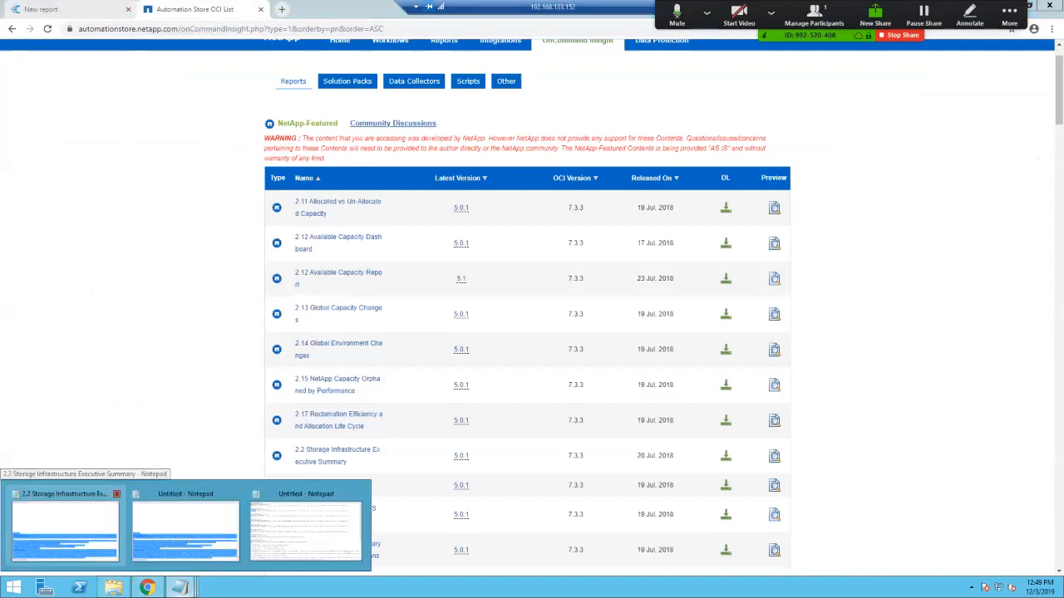
click(64, 527)
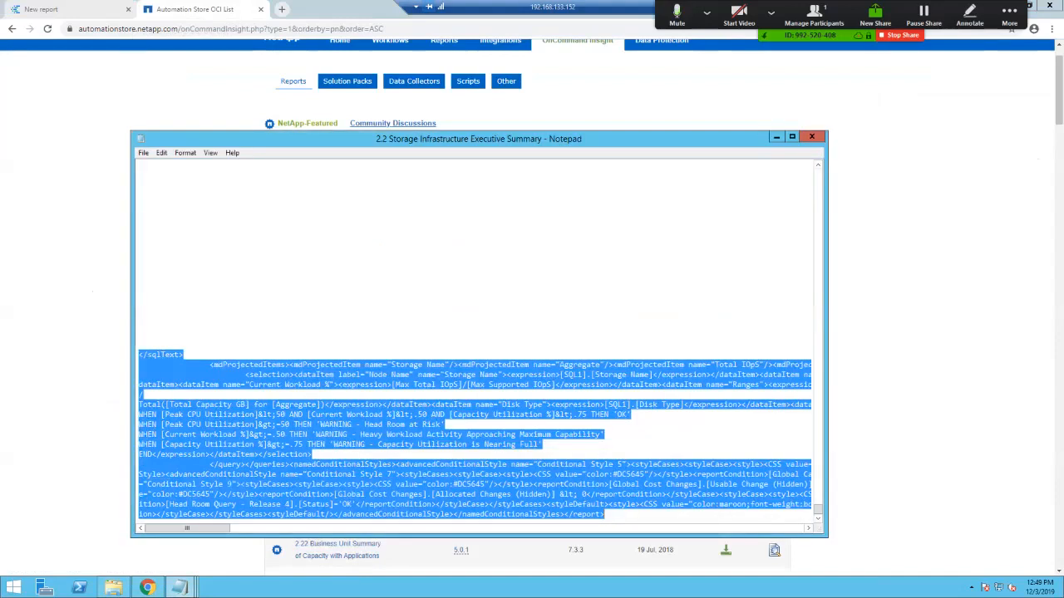
click(139, 264)
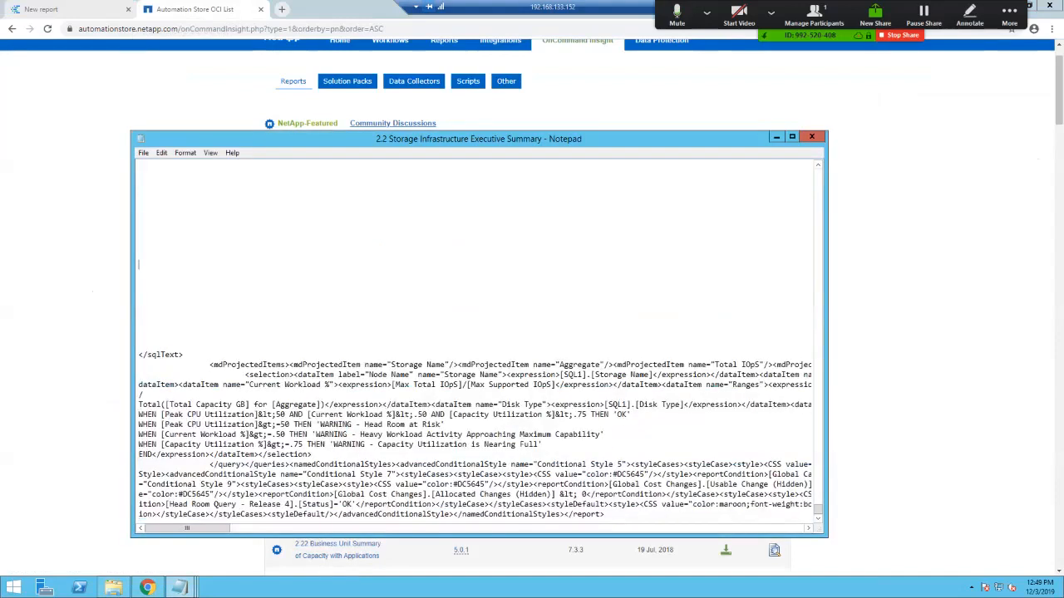
key(ctrl+a)
right_click(289, 375)
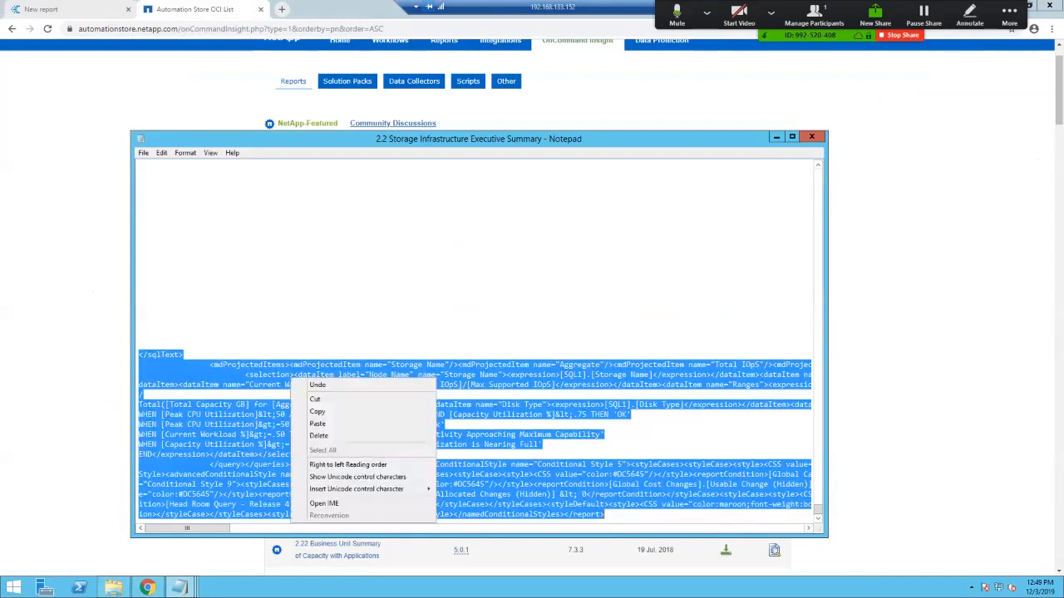
click(366, 410)
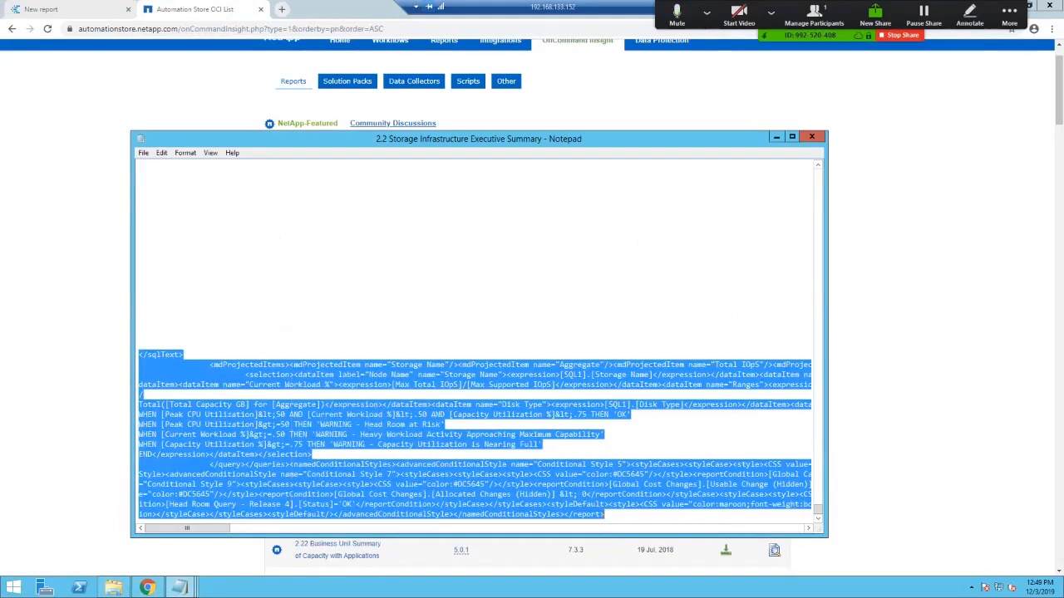
Paste the copied specification into the new report's Open report from clipboard dialog, load it and dismiss the update notice
click(148, 588)
click(58, 9)
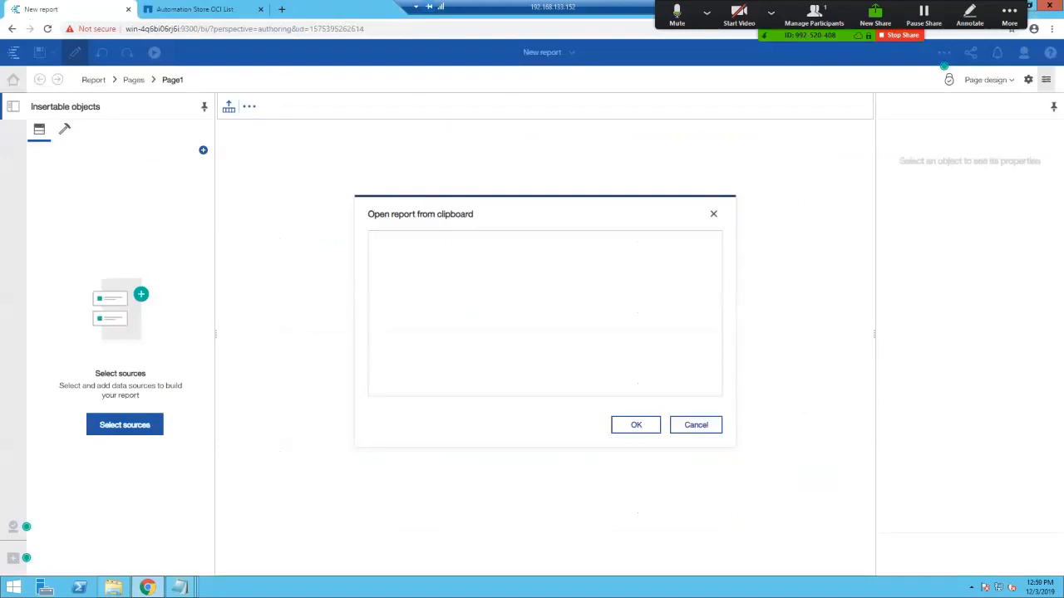
key(ctrl+v)
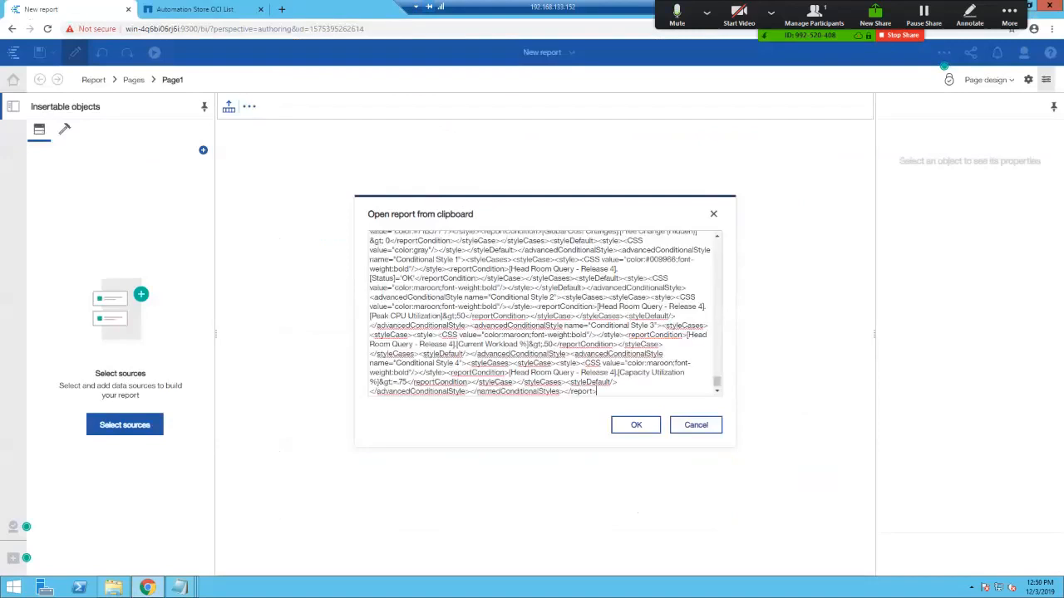
click(636, 425)
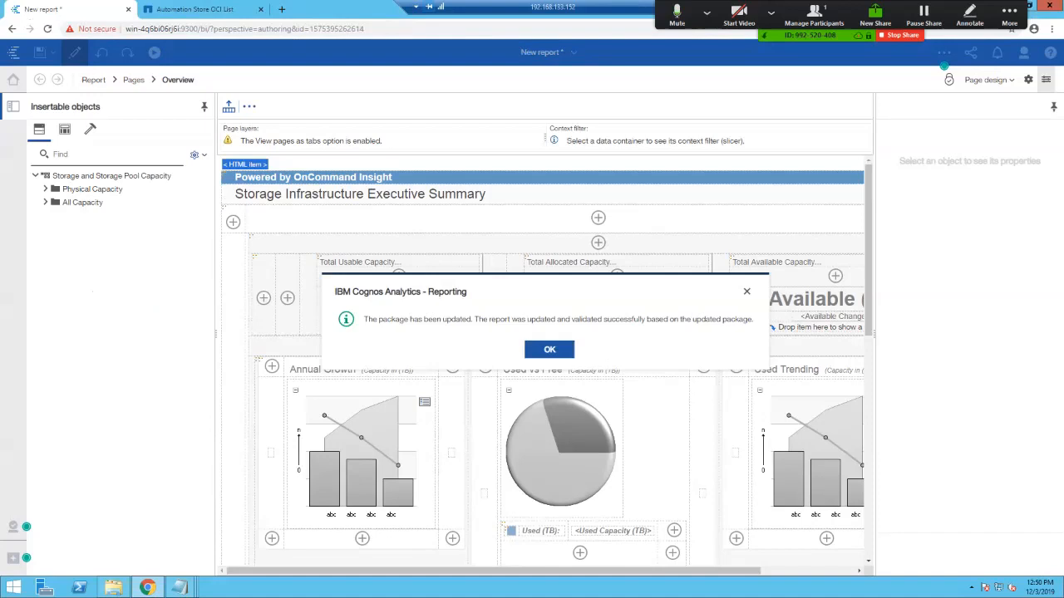
click(549, 349)
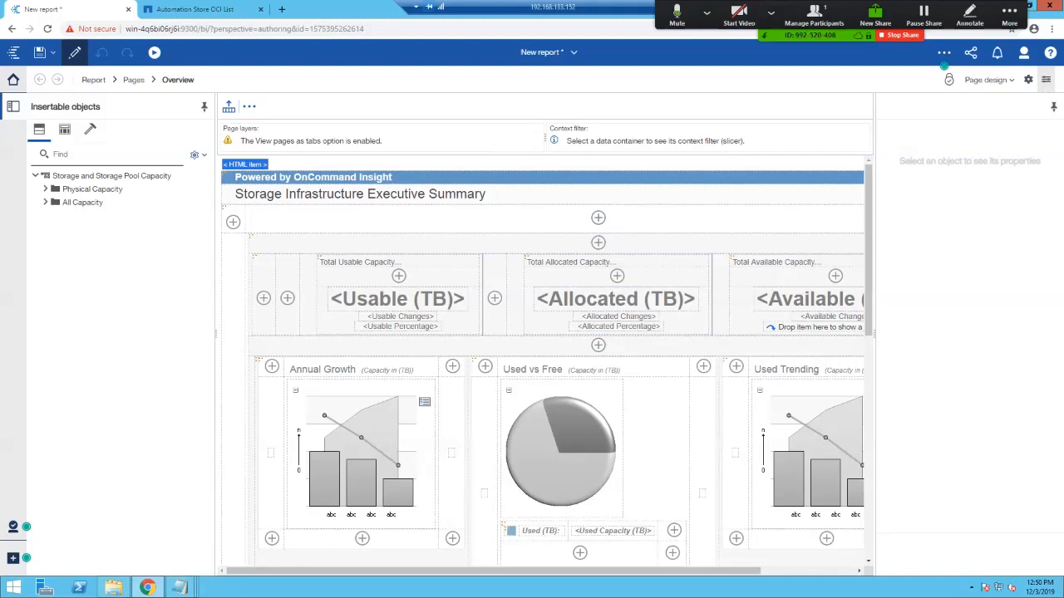
Examine the schema address and version in the first line of the 2.2 Storage Infrastructure Executive Summary Notepad file
click(179, 587)
click(63, 528)
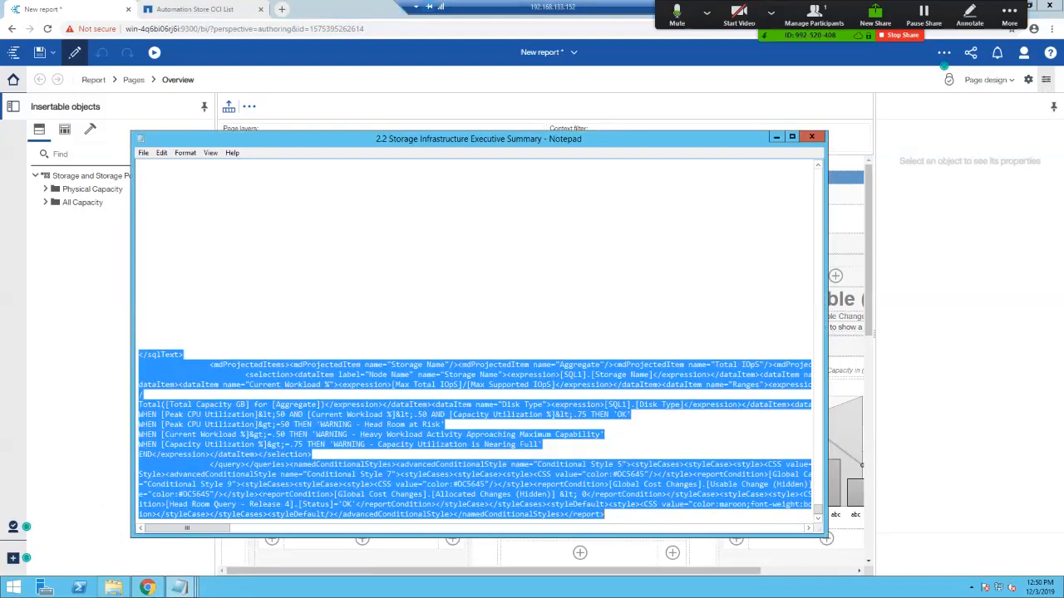
click(256, 405)
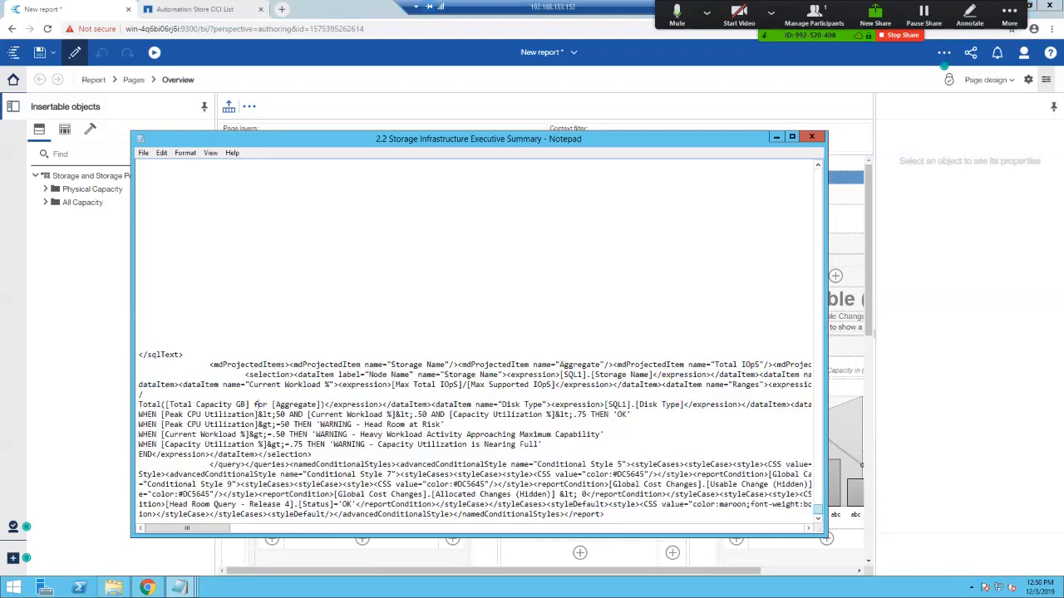
scroll(256, 404, up, 20)
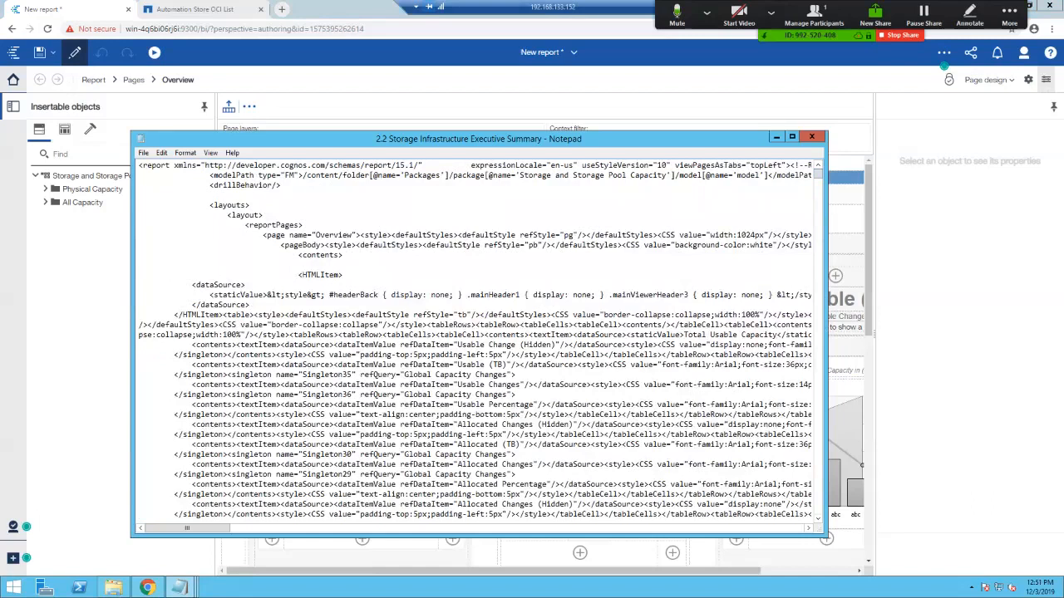
drag(139, 165, 426, 166)
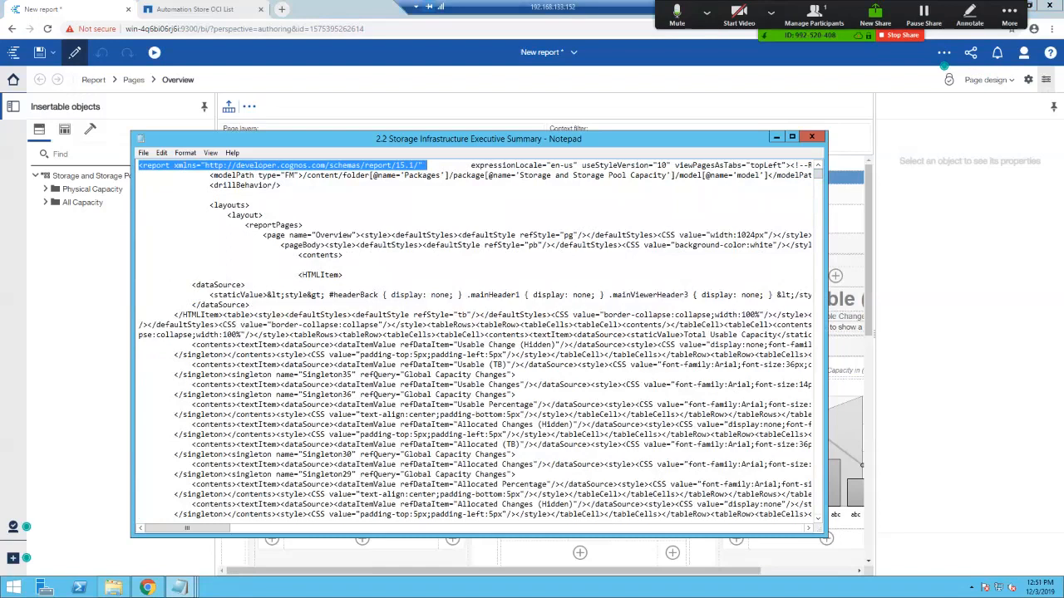
click(408, 165)
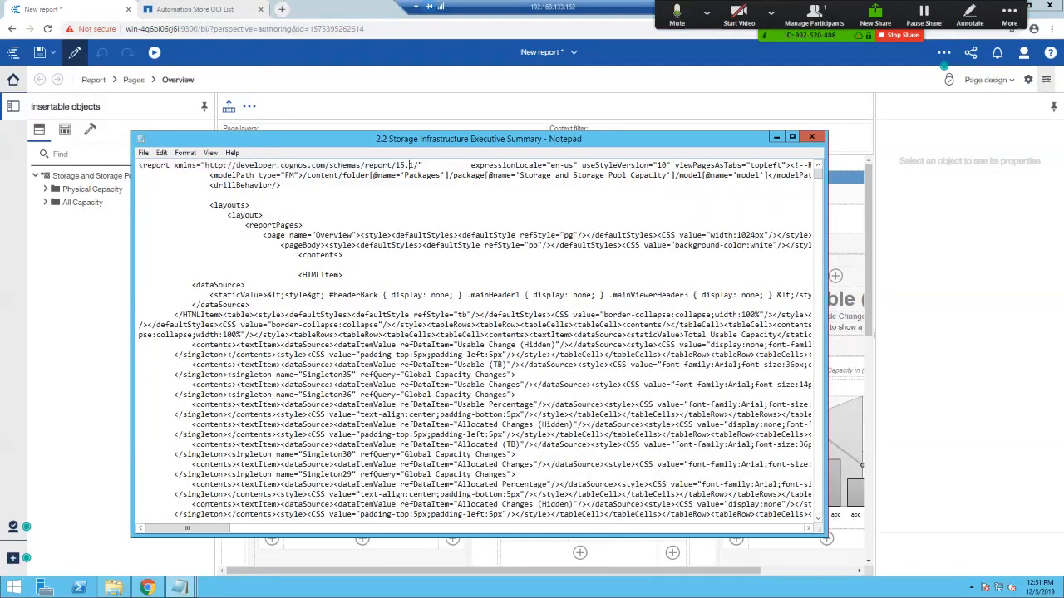
Change the schema version in the report specification's first line to 15.3 and copy the entire 2.2 Storage Infrastructure Executive Summary text
drag(395, 166, 415, 166)
click(413, 166)
key(BackSpace)
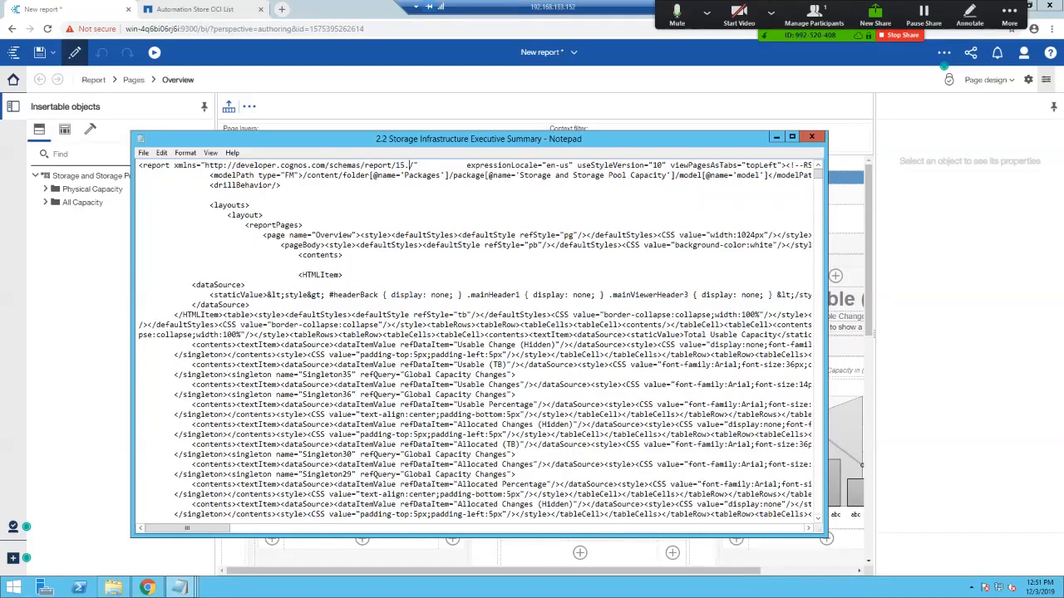
text(3)
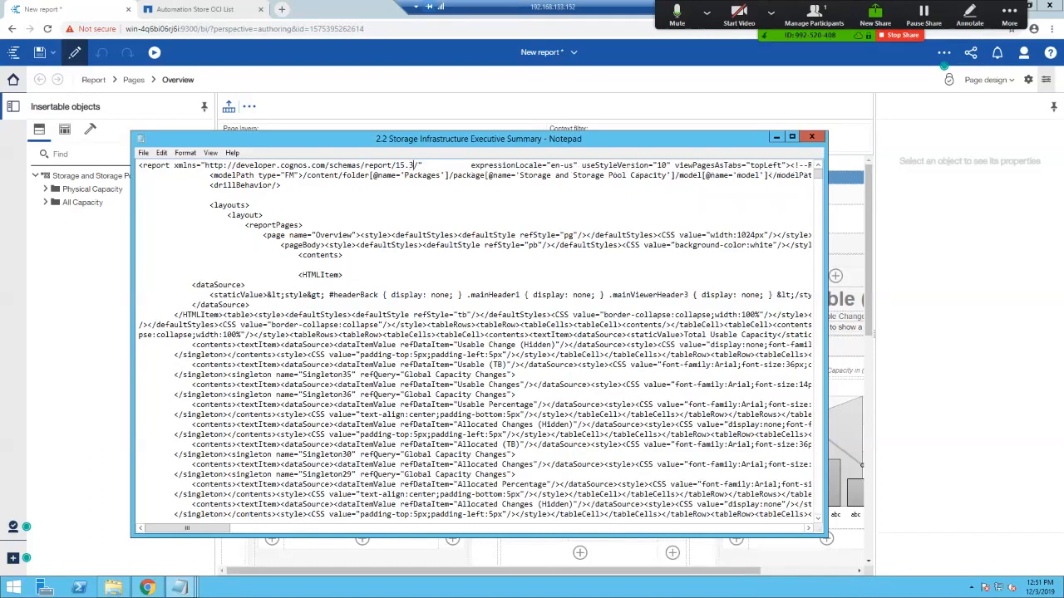
key(ctrl+a)
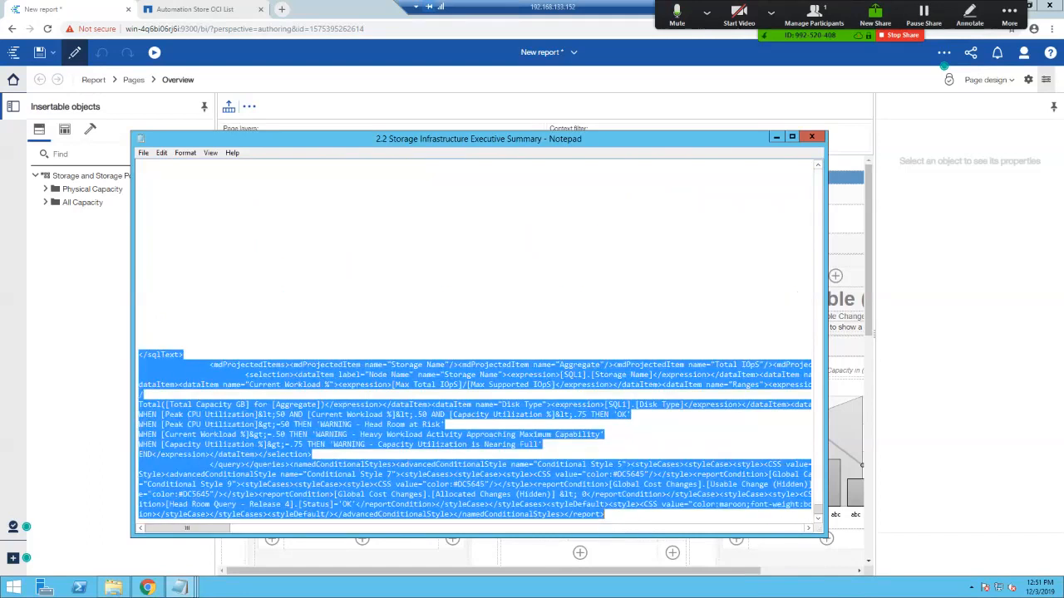
click(777, 136)
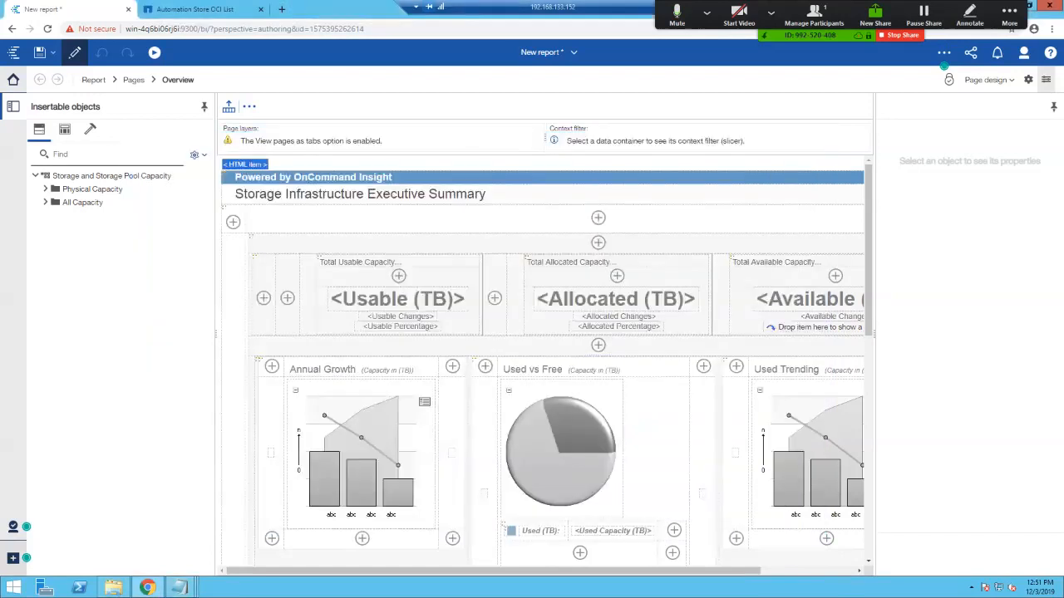
Create a new report from the Blank template
click(13, 558)
click(40, 420)
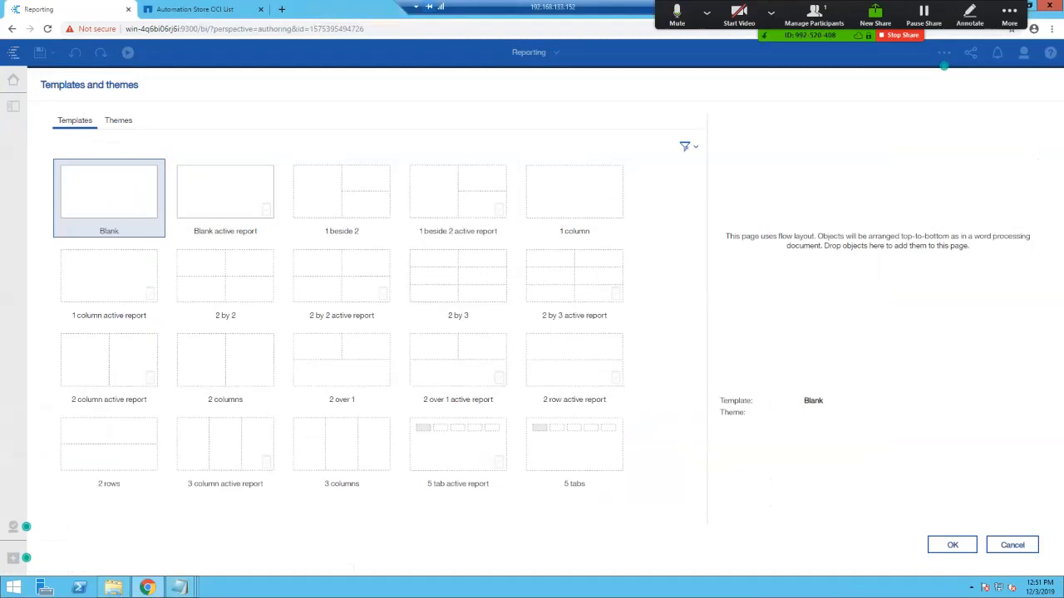
click(952, 546)
Try to open the copied version 15.3 specification from the clipboard in the blank report and dismiss the warning
click(944, 53)
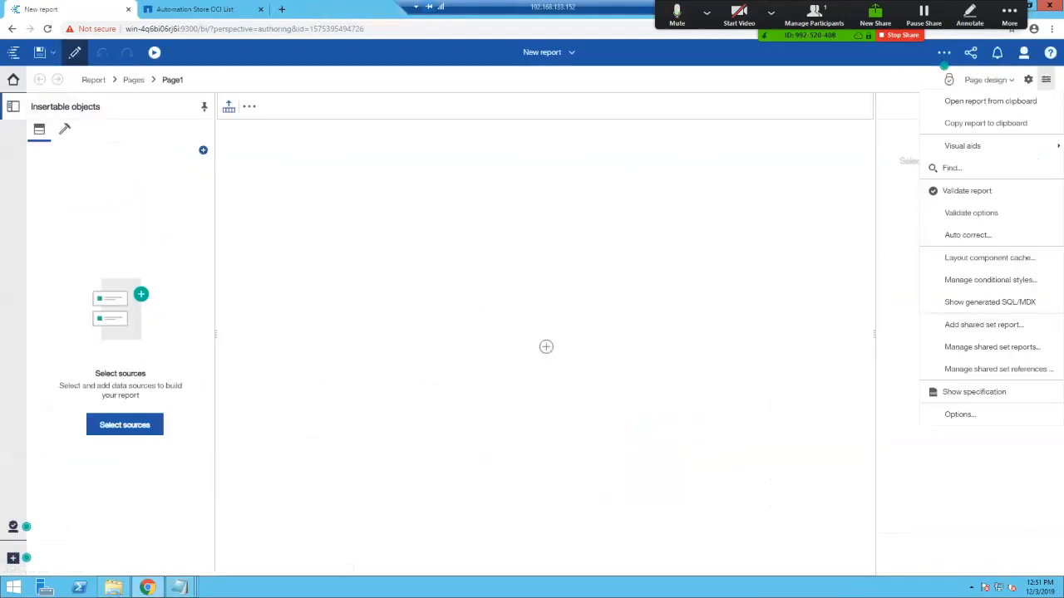
click(986, 101)
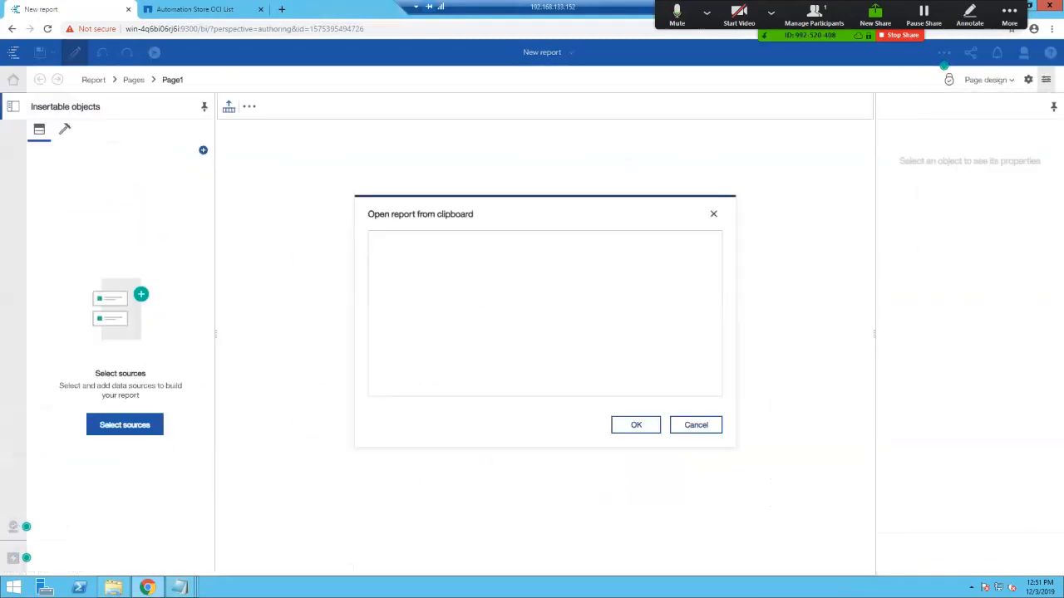
key(ctrl+v)
click(636, 424)
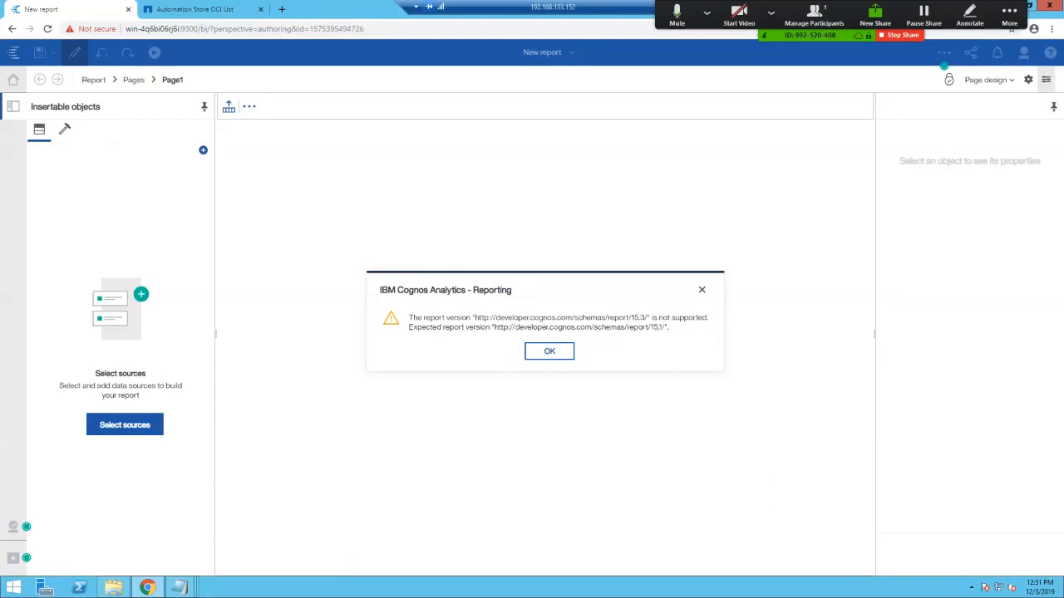
click(550, 351)
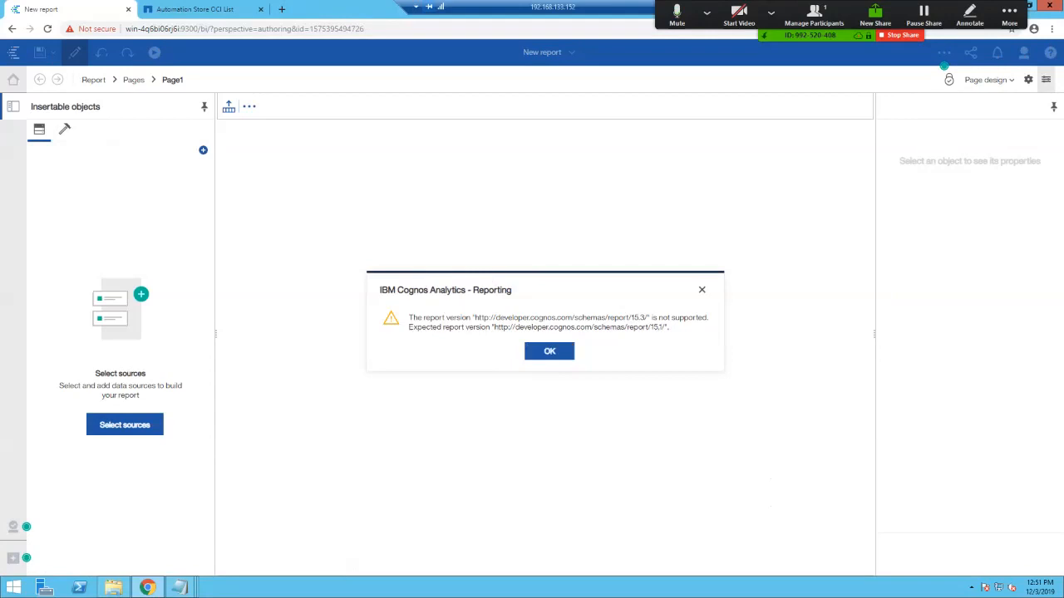
Set the schema version in the 2.2 Storage Infrastructure Executive Summary Notepad file to 15.1, copy the entire specification and return to the report
mouse_move(179, 588)
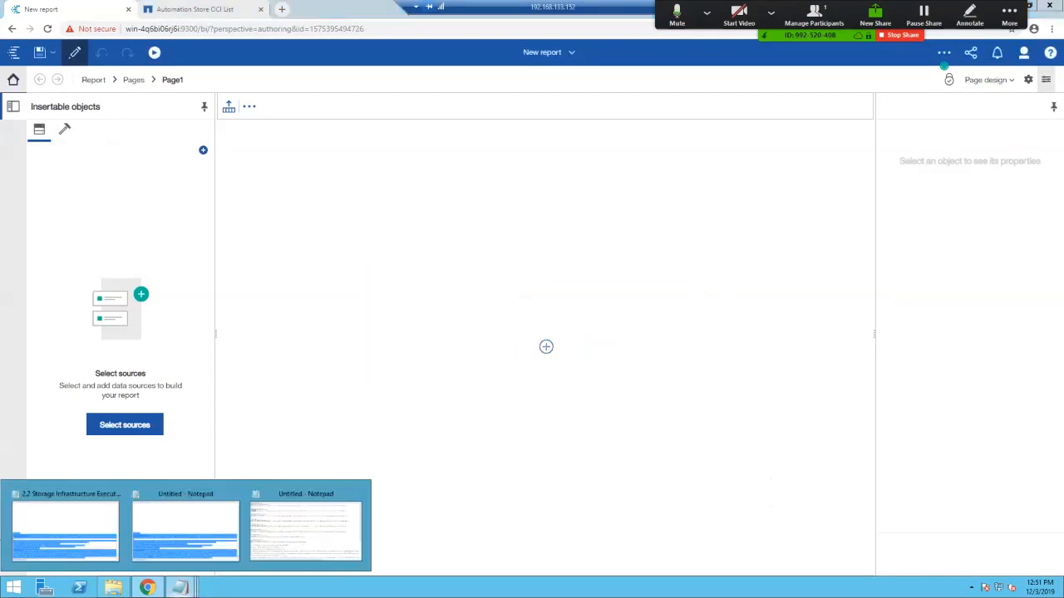
click(65, 528)
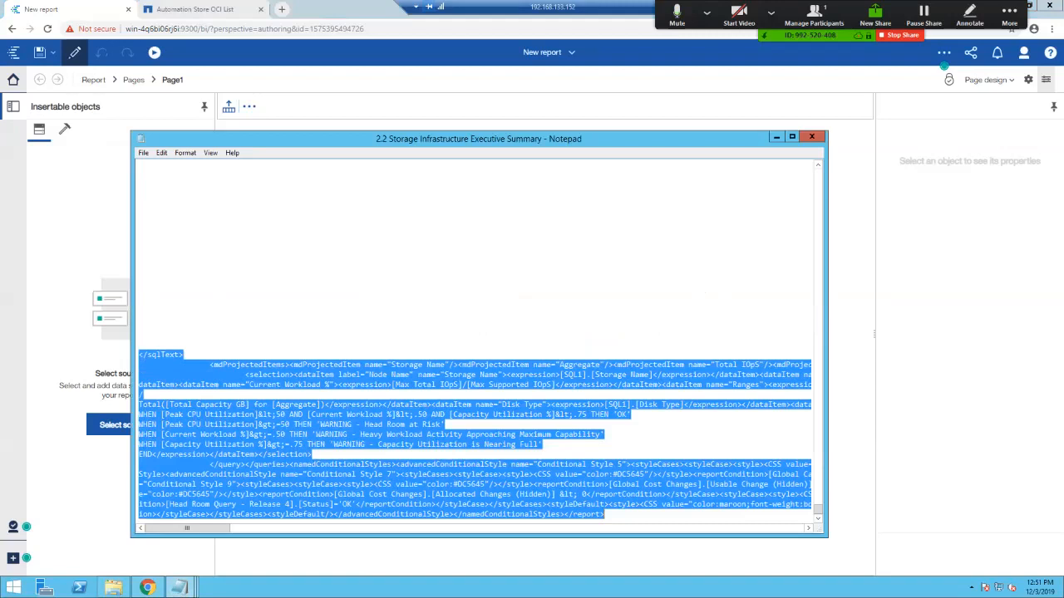
scroll(475, 341, up, 15)
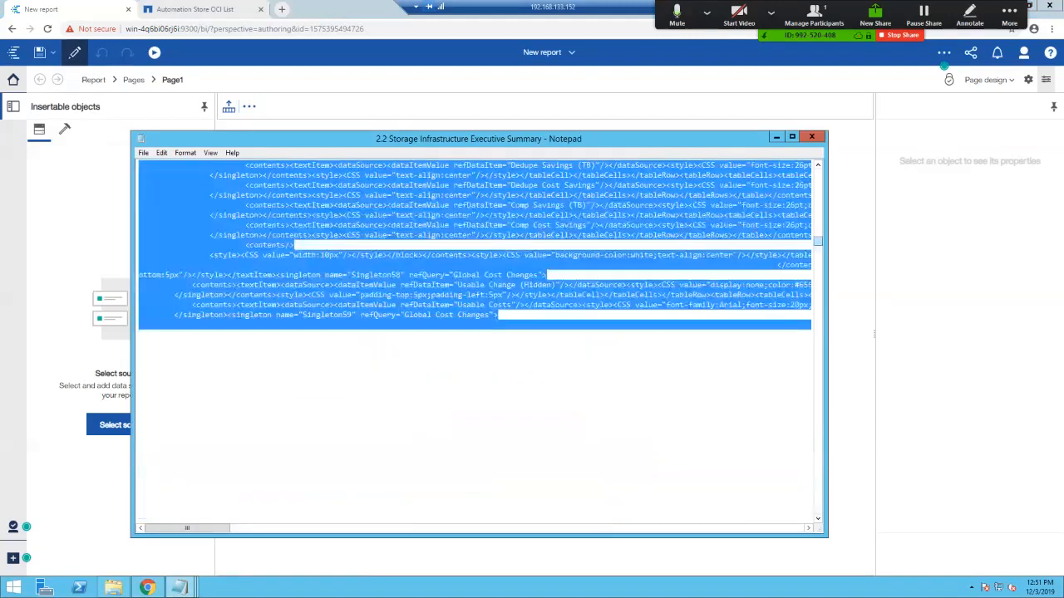
click(411, 165)
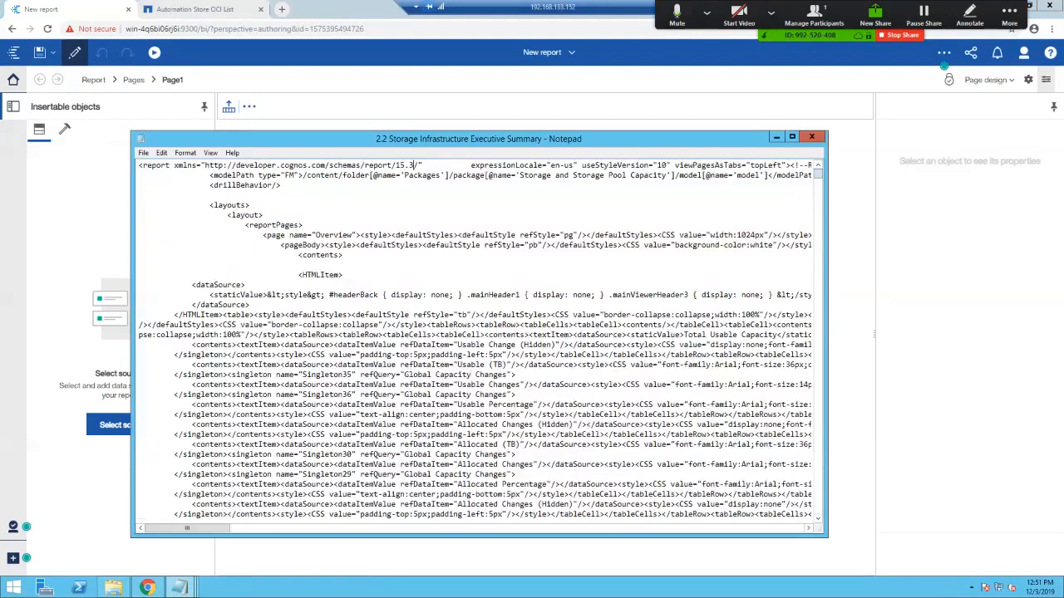
key(BackSpace)
text(1)
key(ctrl+a)
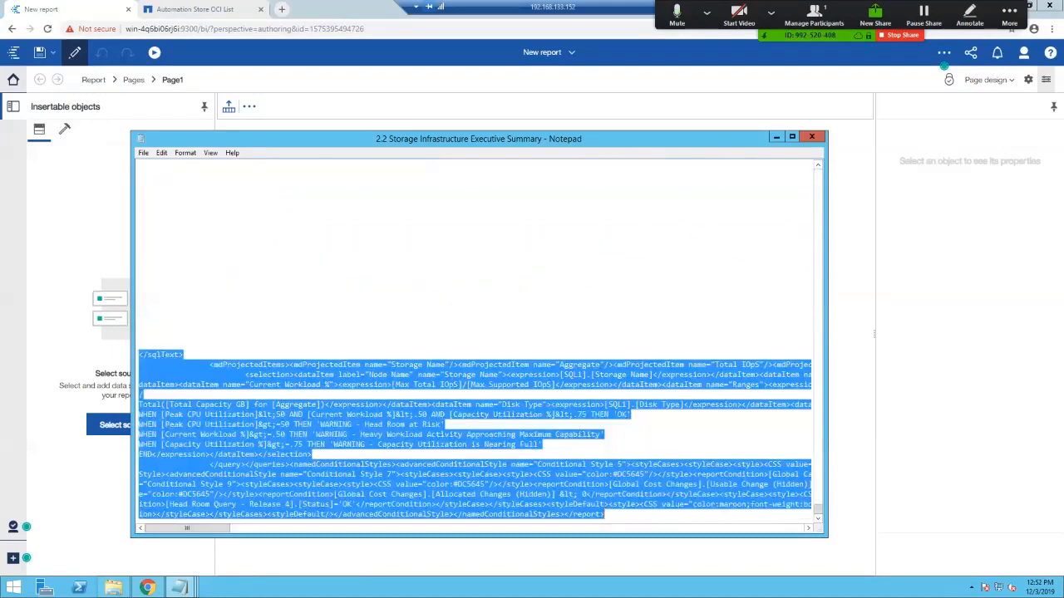
click(850, 274)
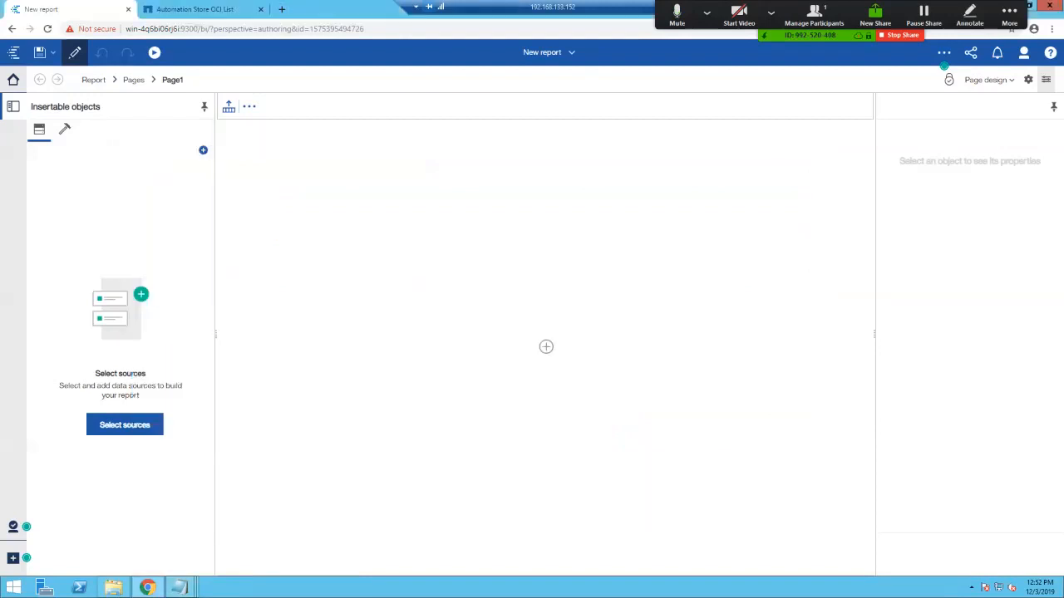
Paste the version 15.1 specification into the Open report from clipboard dialog, load the report and dismiss the package update notice
click(944, 53)
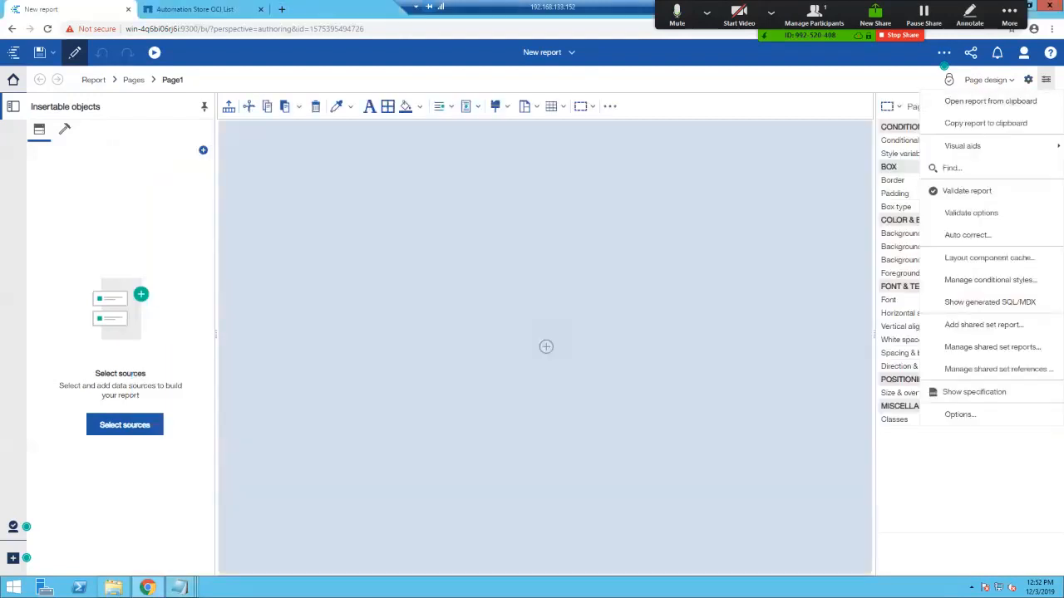
click(989, 101)
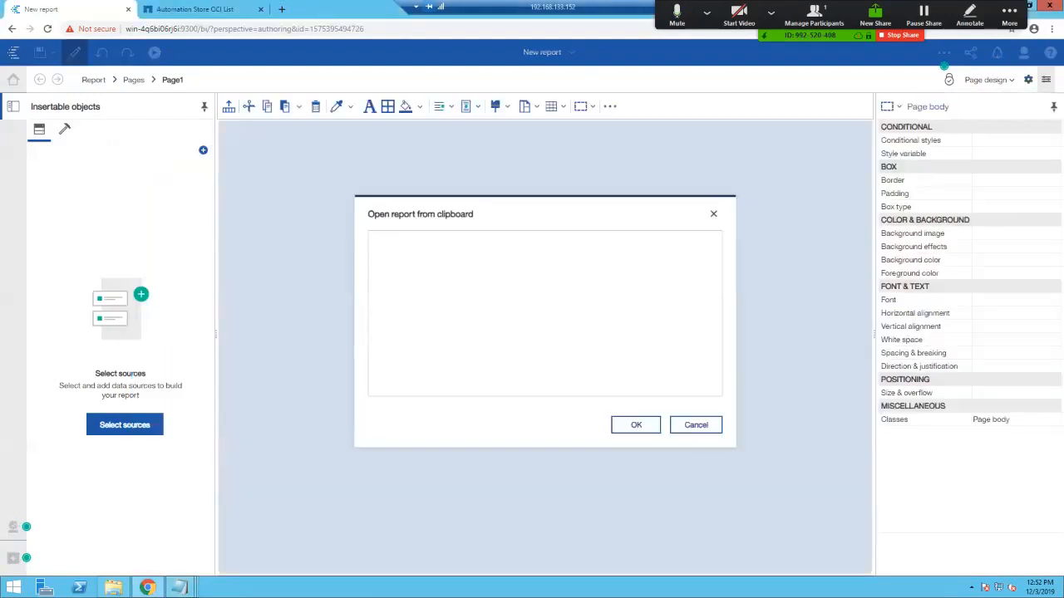
key(ctrl+v)
click(636, 425)
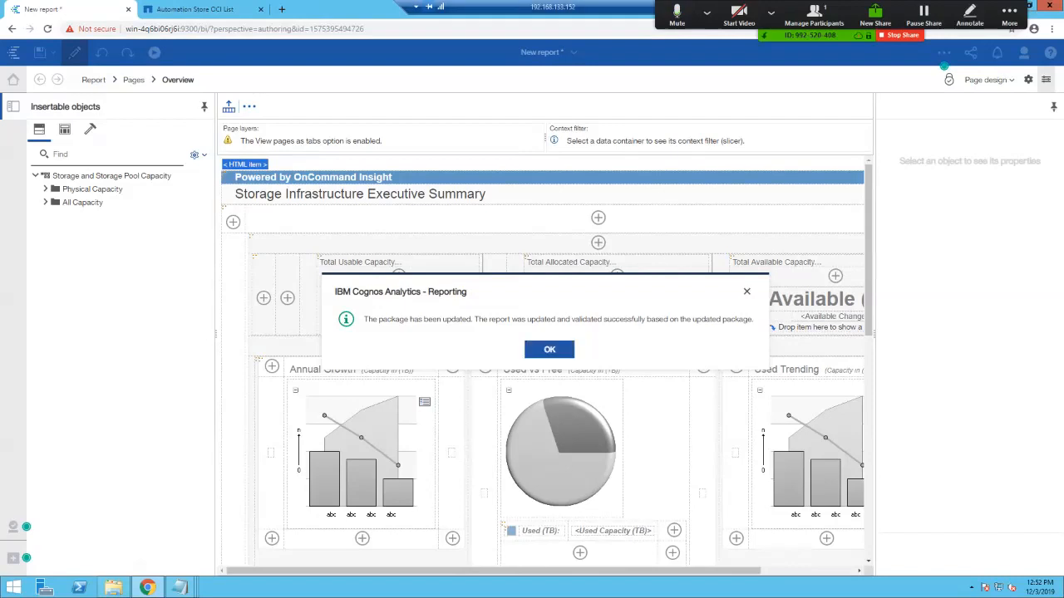
key(Return)
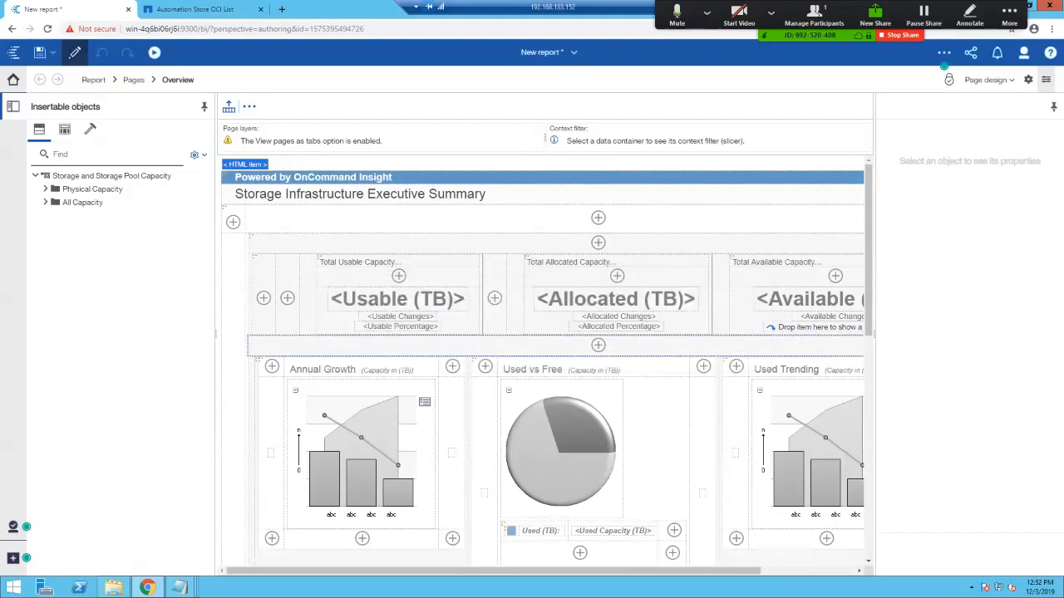
Create another new report from the Blank template
click(12, 558)
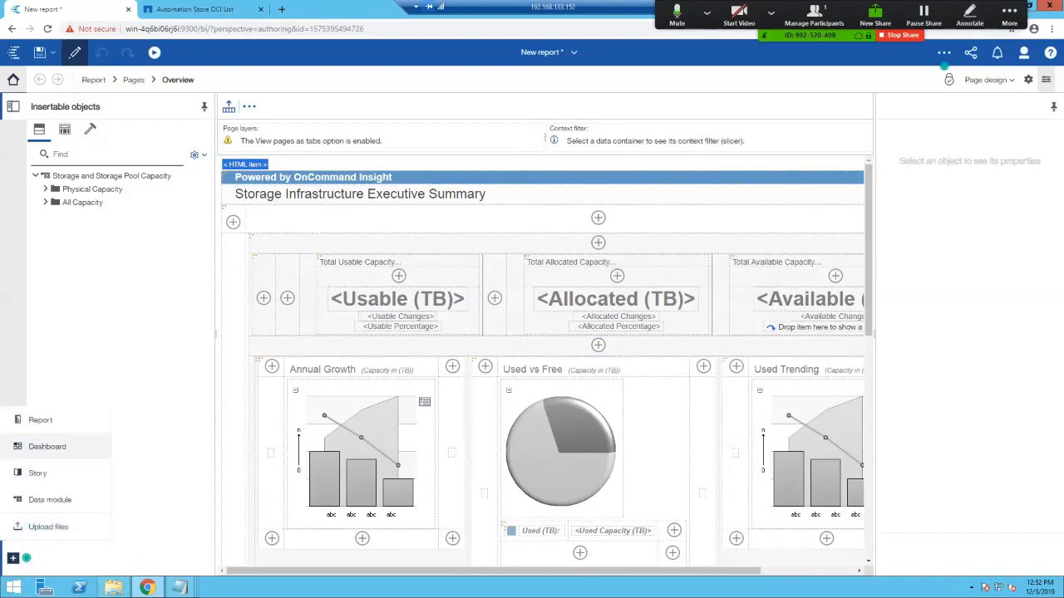
click(40, 420)
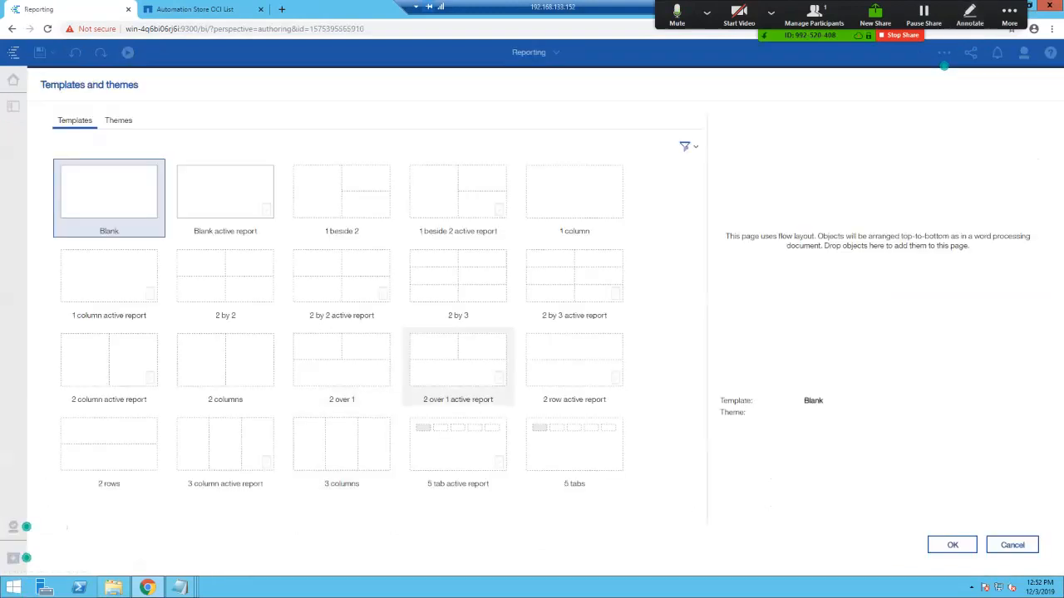
click(952, 546)
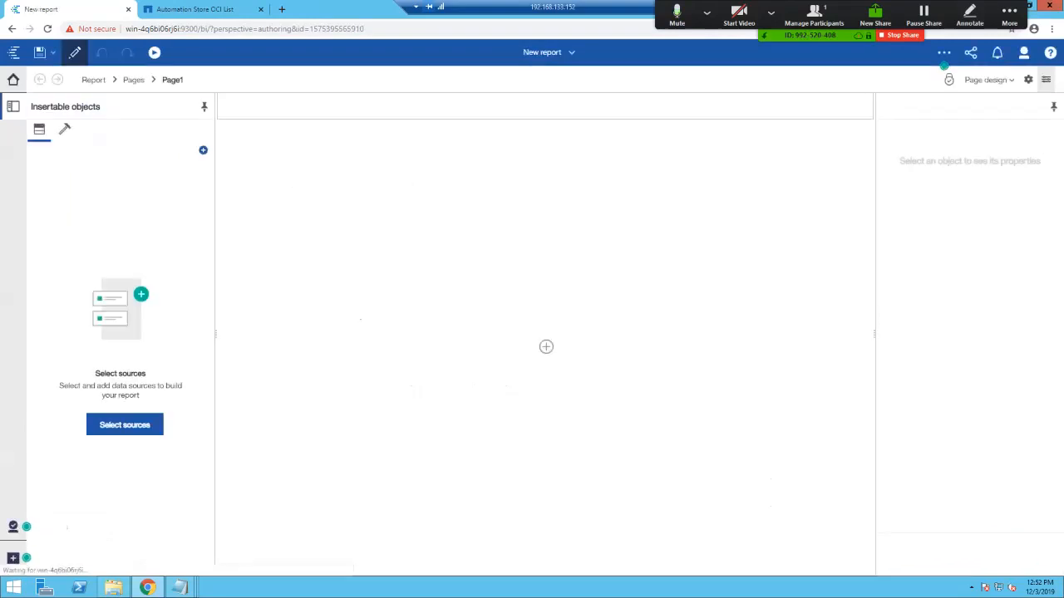
Select and copy the entire report specification in the Untitled Notepad file that contains the XML with &apos; entities
mouse_move(180, 587)
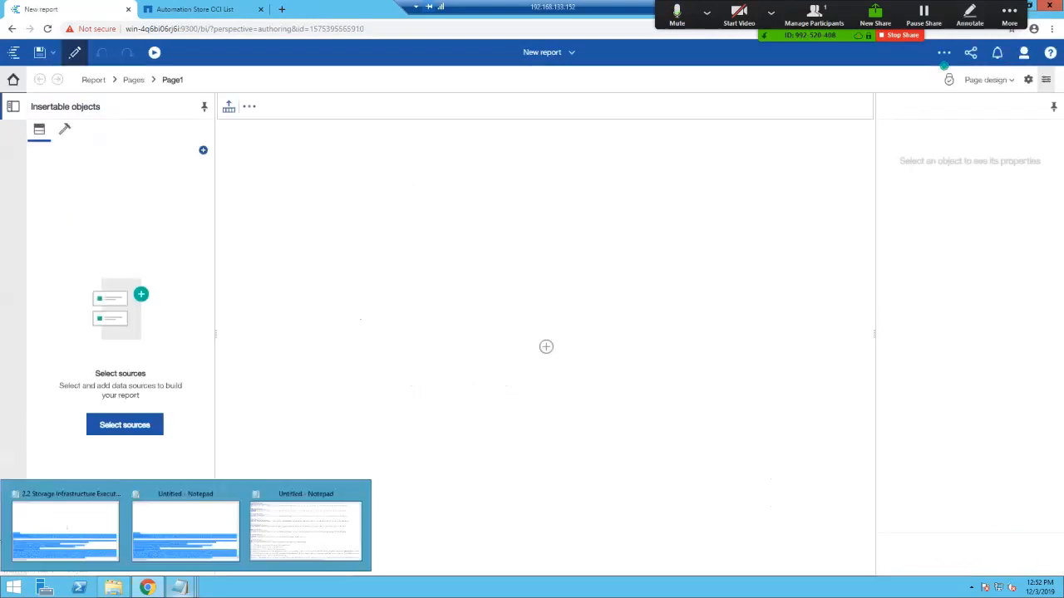
click(185, 527)
click(139, 234)
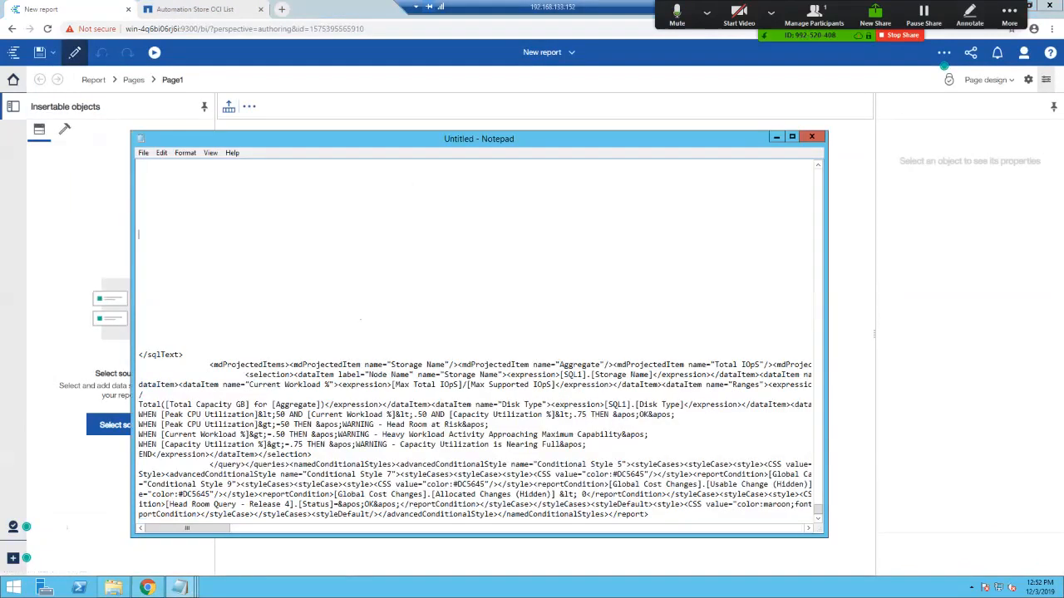
key(ctrl+a)
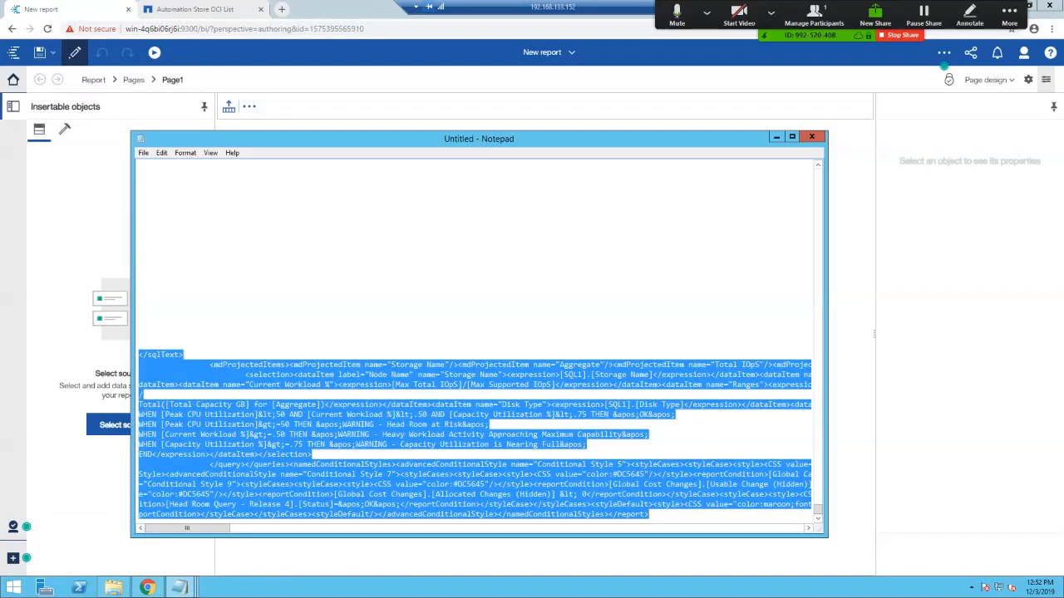
Paste the Untitled file's specification into the Open report from clipboard dialog and load the report
click(944, 52)
click(992, 102)
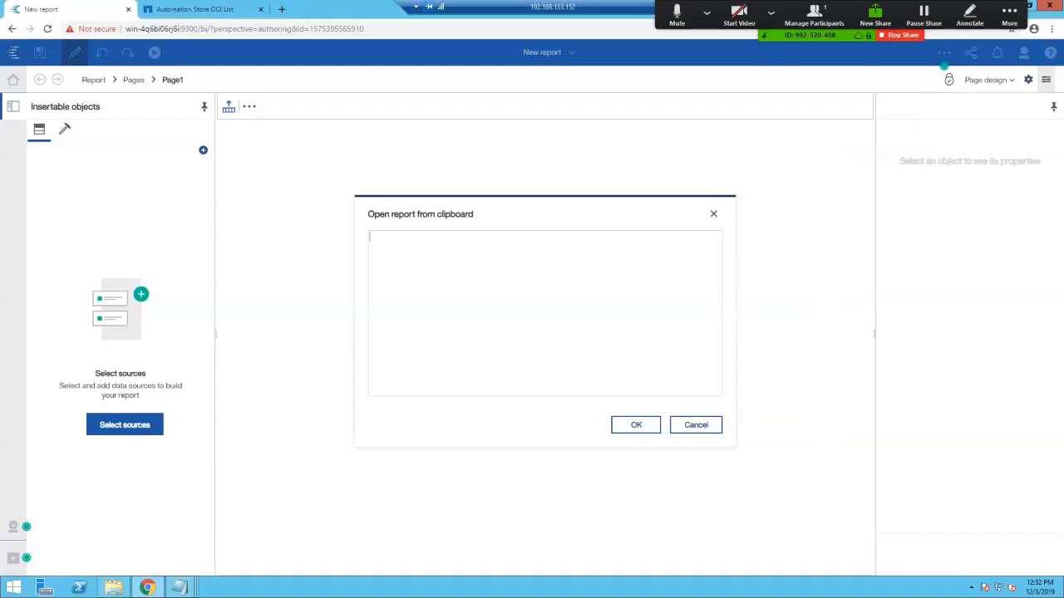
key(ctrl+v)
click(635, 425)
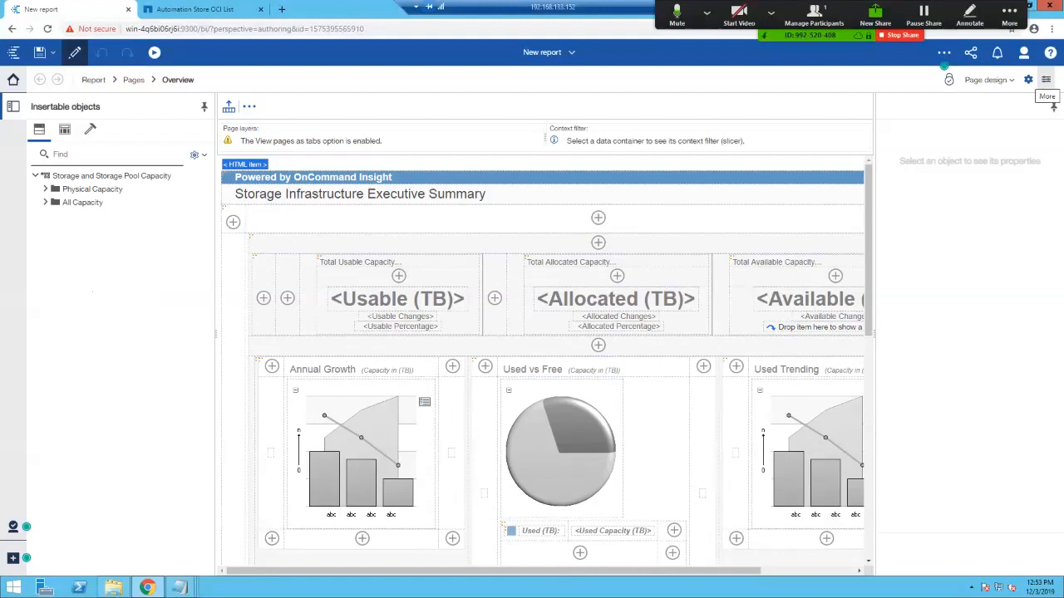
Validate the loaded report and copy all of the validation errors to the clipboard
click(1045, 80)
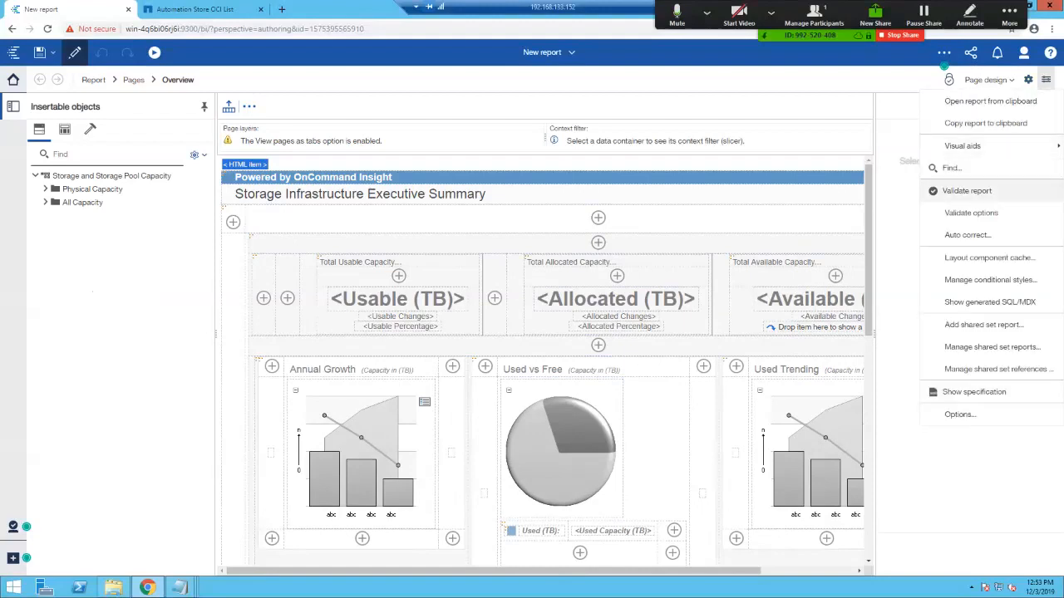
click(1045, 80)
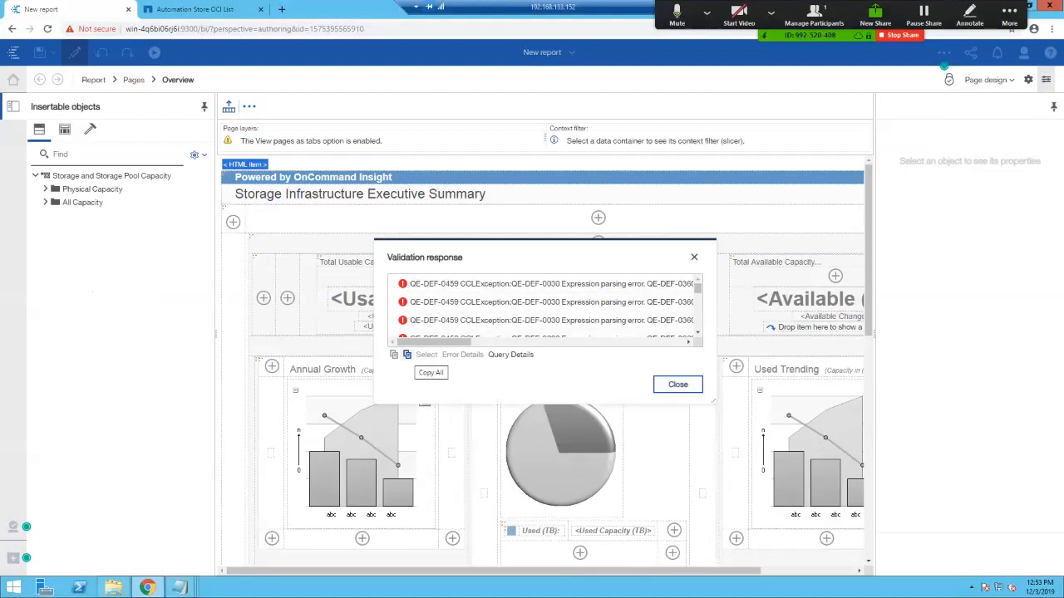
click(407, 354)
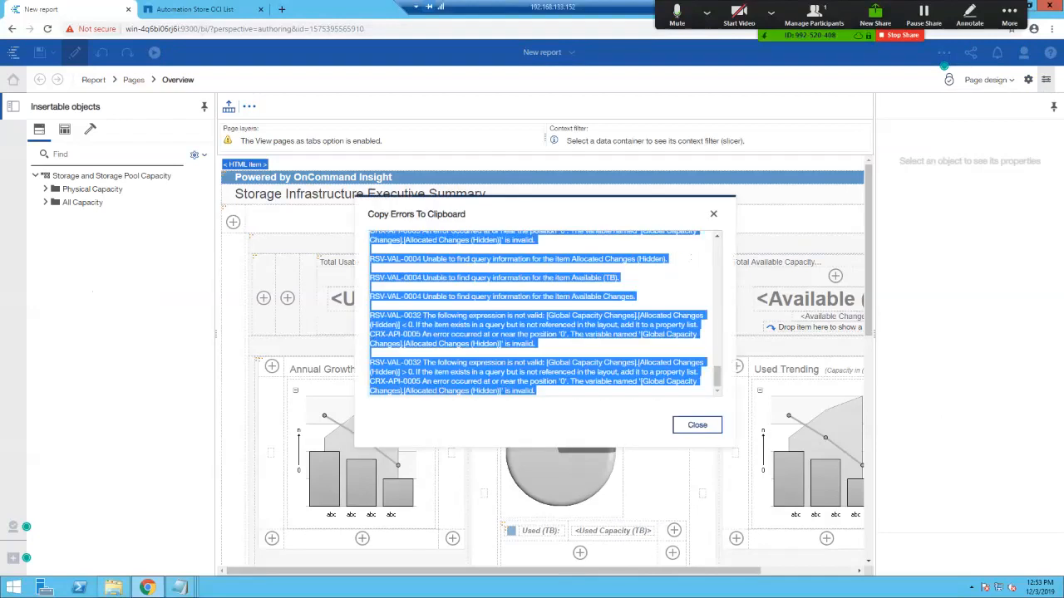
click(690, 258)
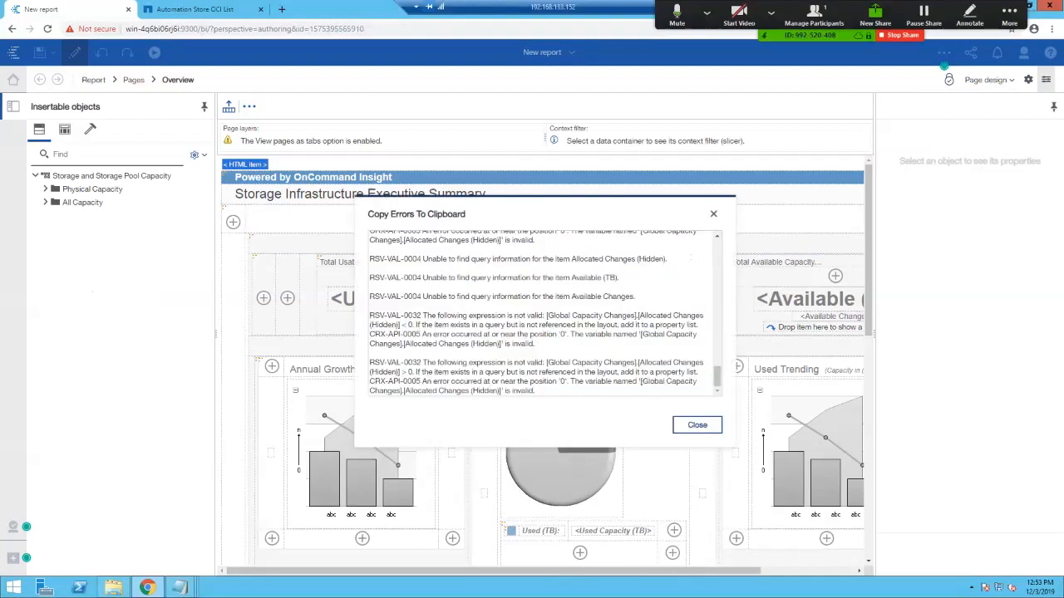
key(ctrl+a)
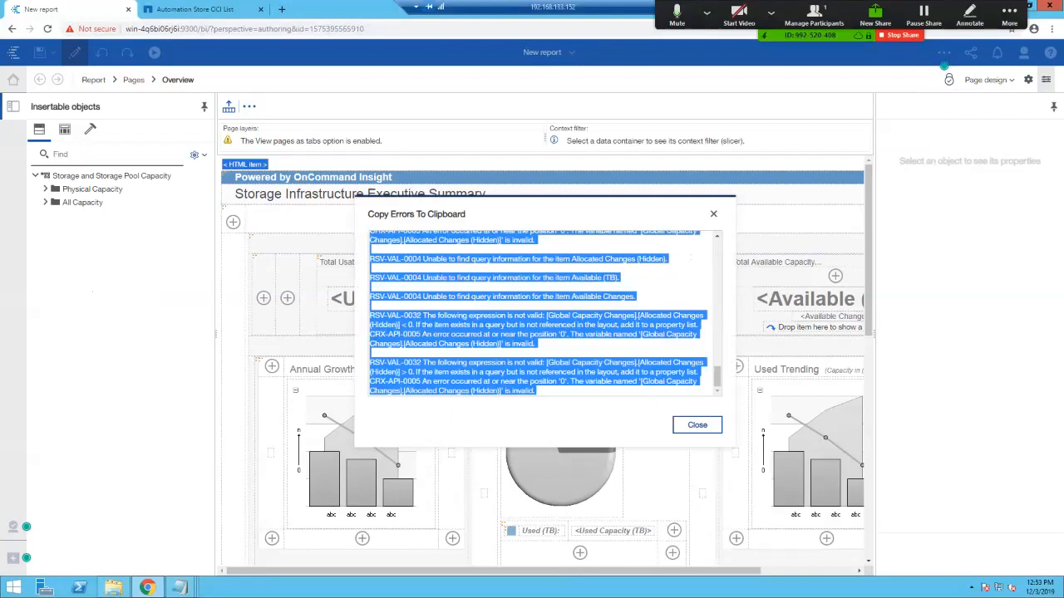
Switch to the Notepad window holding the earlier validation errors and replace its entire contents with the newly copied errors
click(179, 588)
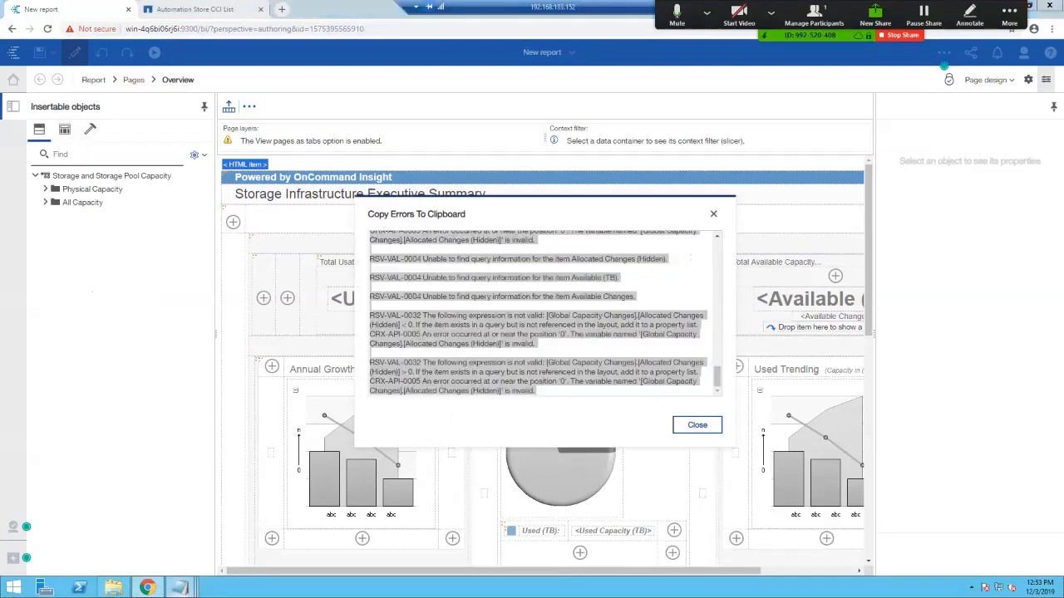
click(305, 523)
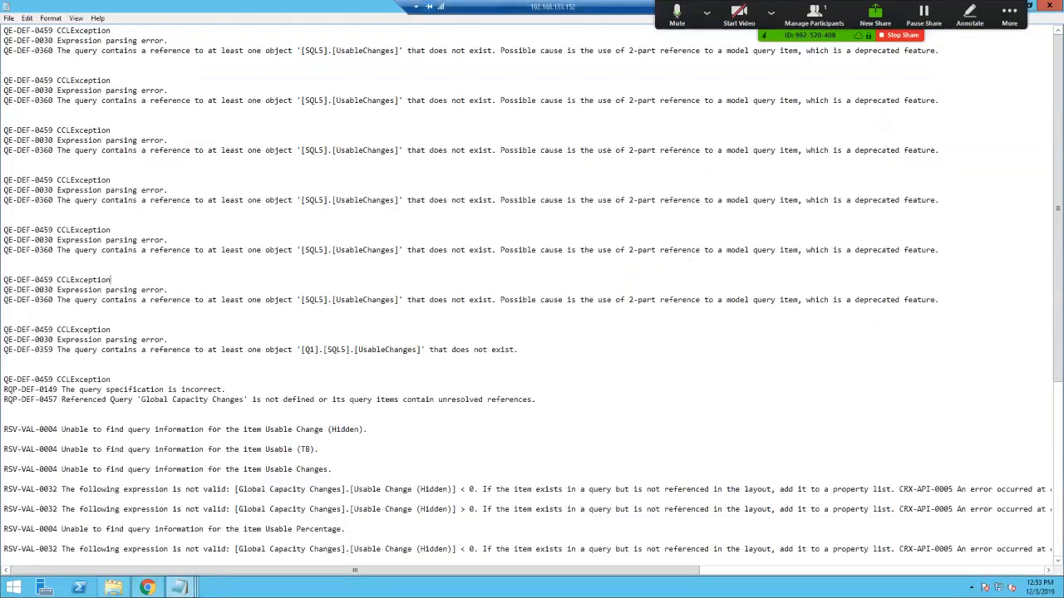
key(ctrl+a)
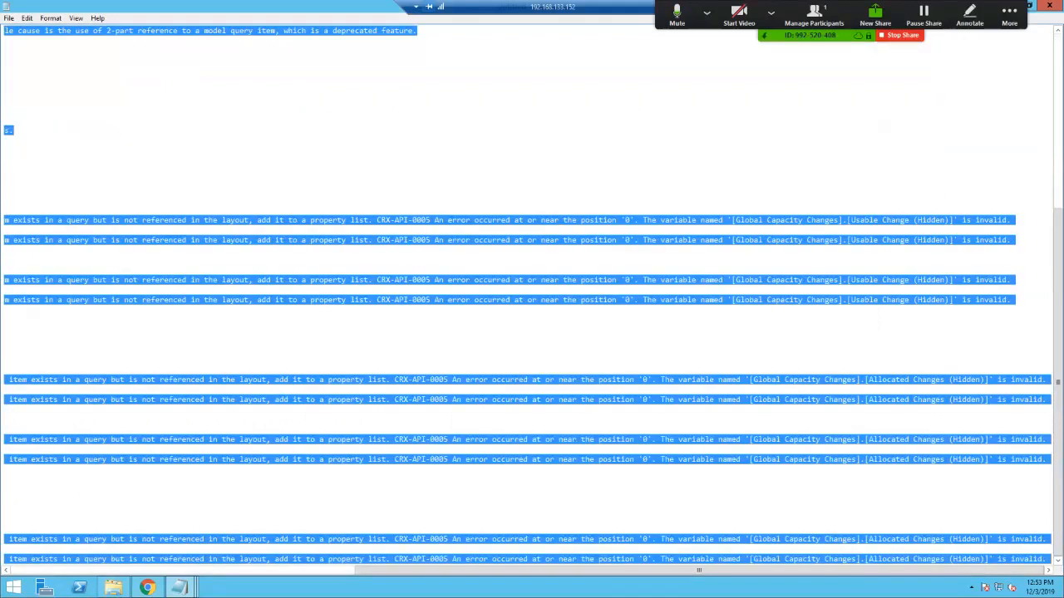
key(ctrl+v)
drag(699, 571, 355, 571)
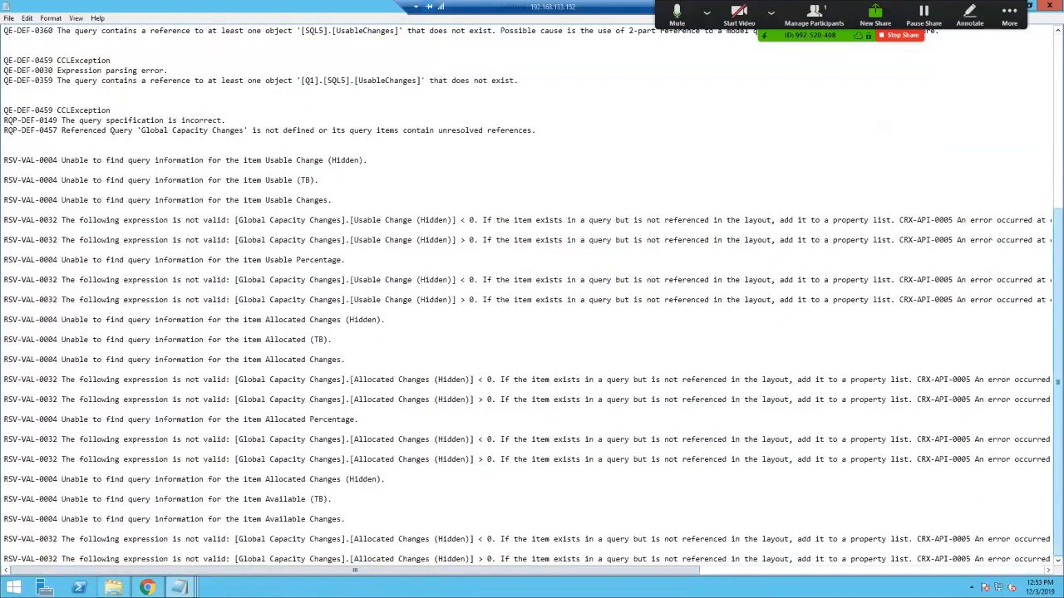
scroll(532, 291, up, 9)
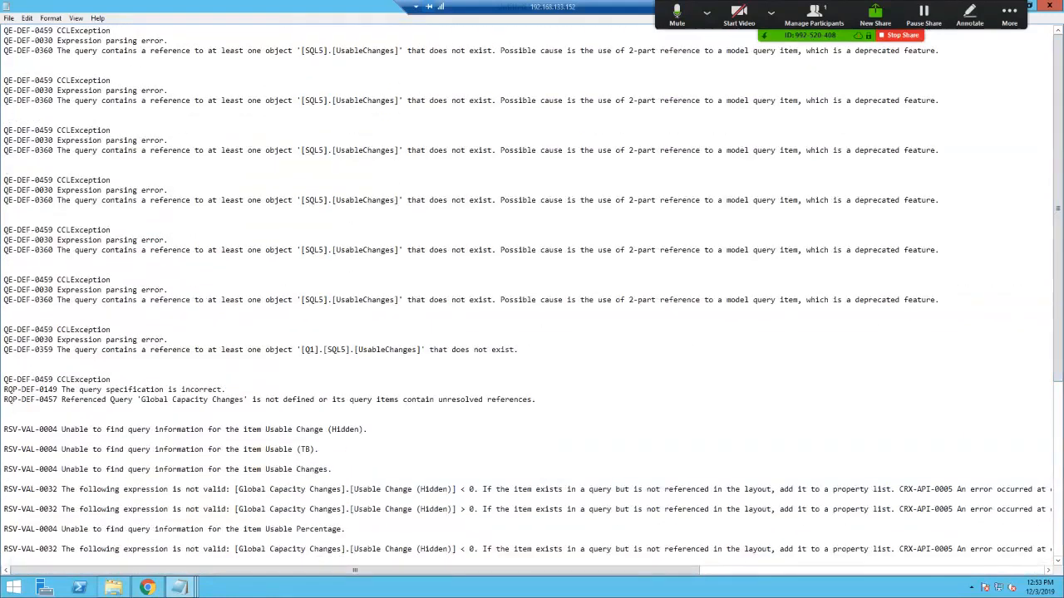
Examine the first QE-DEF-0459 error in the list and highlight the object reference it names
drag(940, 50, 4, 31)
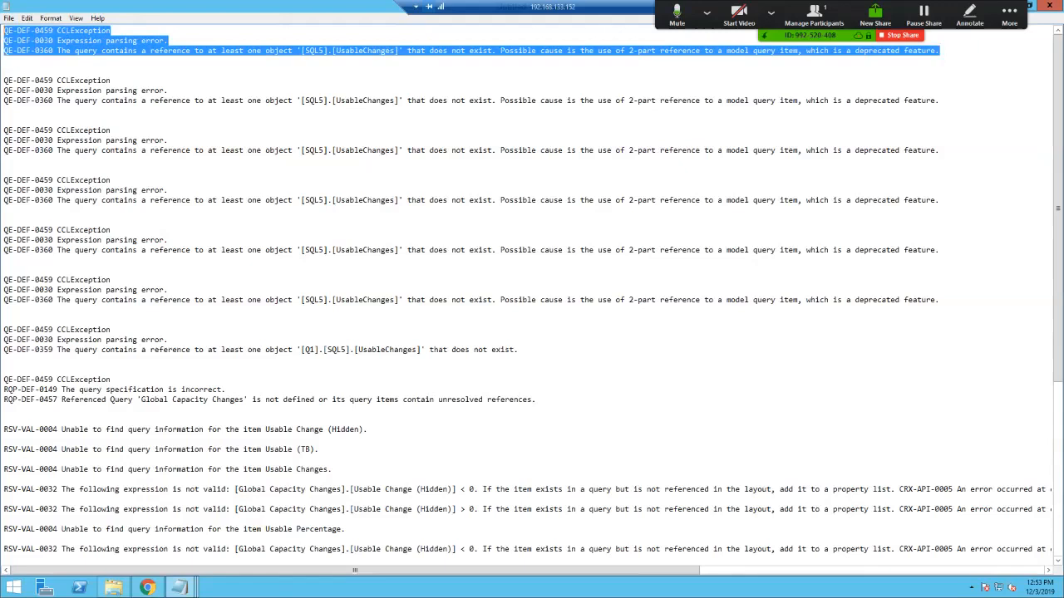
click(11, 50)
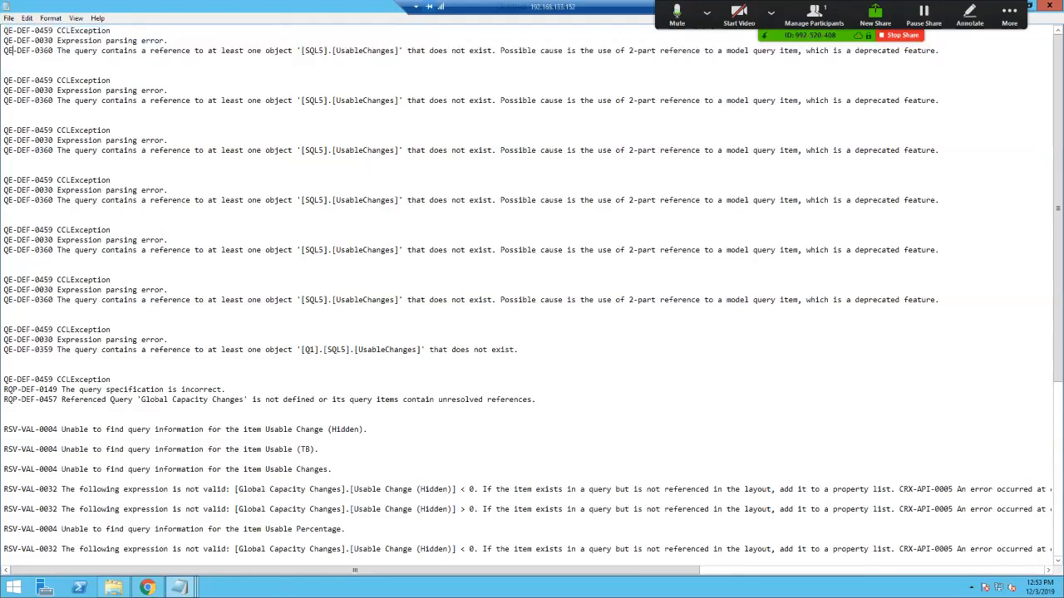
drag(75, 49, 97, 50)
drag(399, 50, 301, 50)
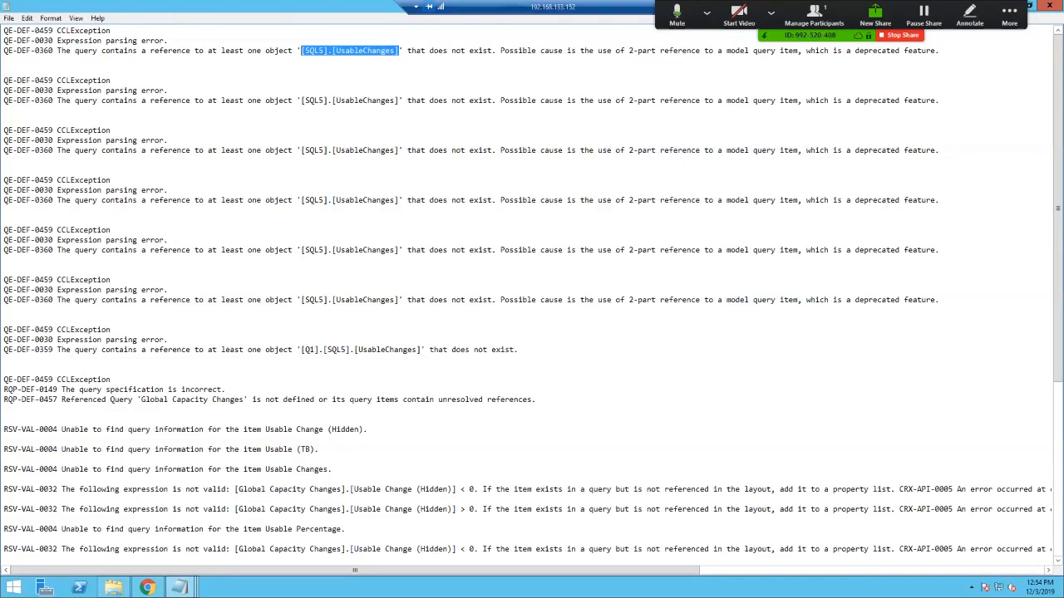
Switch back to the new report in Chrome and close the Copy Errors To Clipboard and Validation response dialogs
click(146, 588)
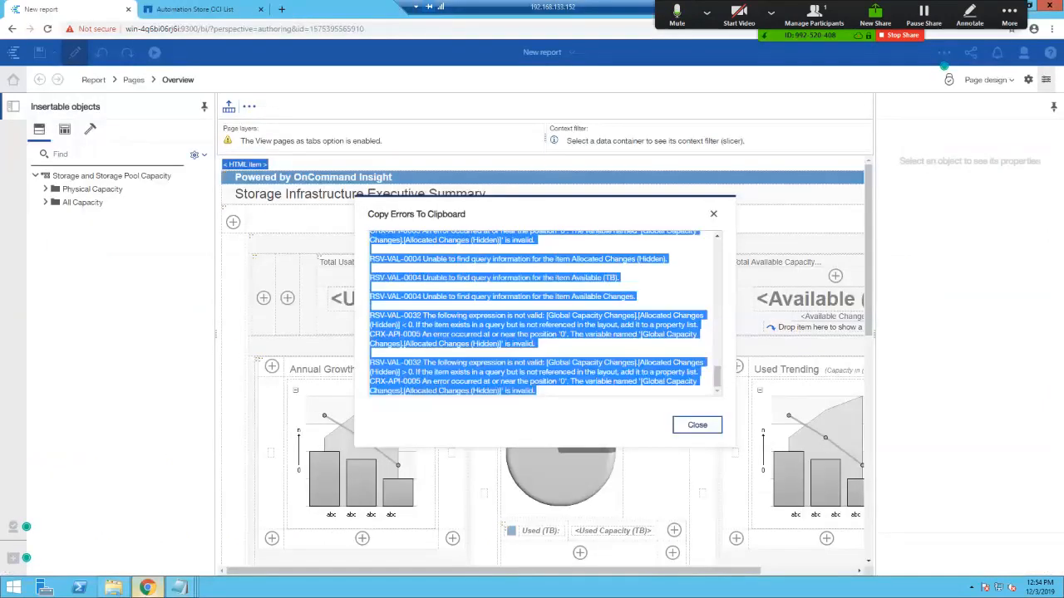
click(697, 425)
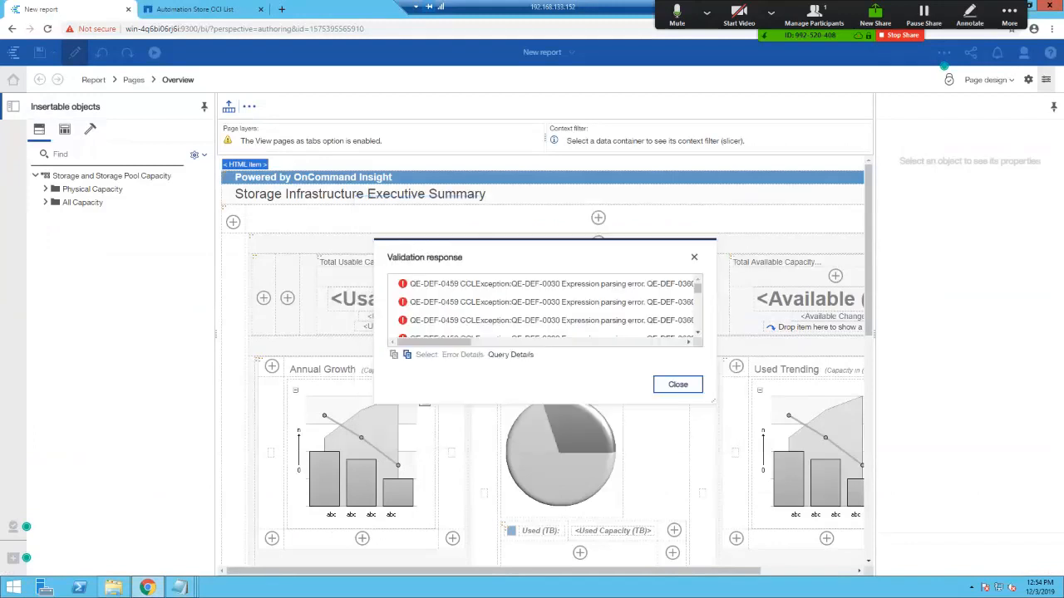
click(677, 384)
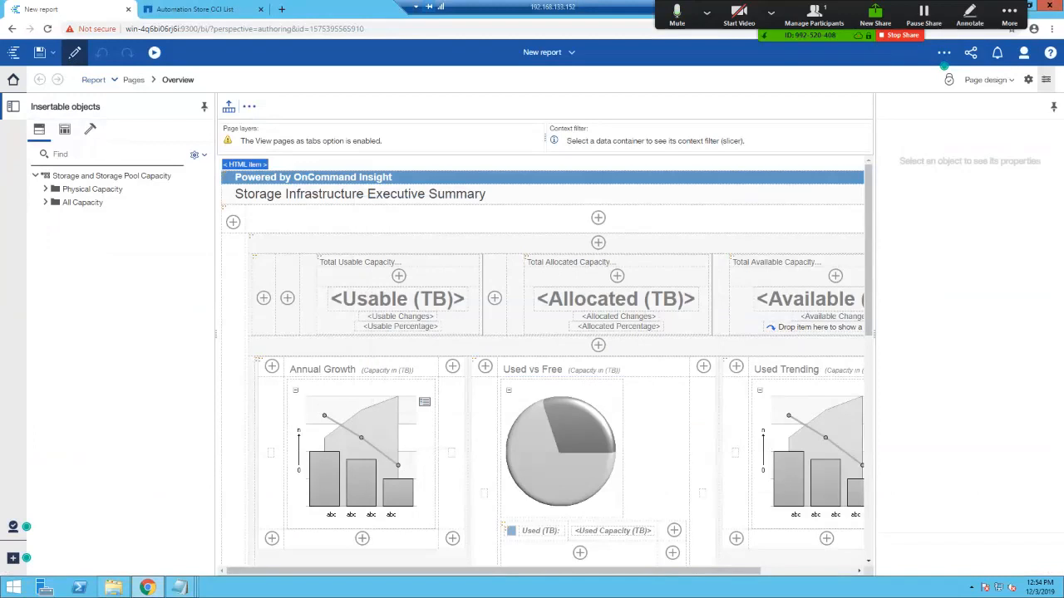
Open the report's queries and check the name of the SQL object feeding the Global Capacity Changes query
click(99, 80)
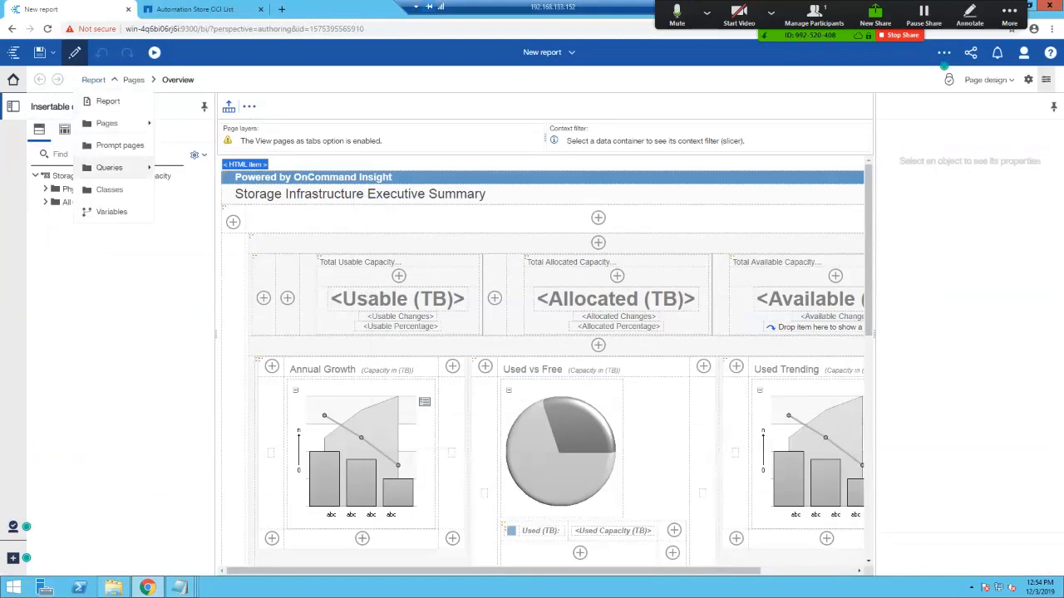
click(109, 167)
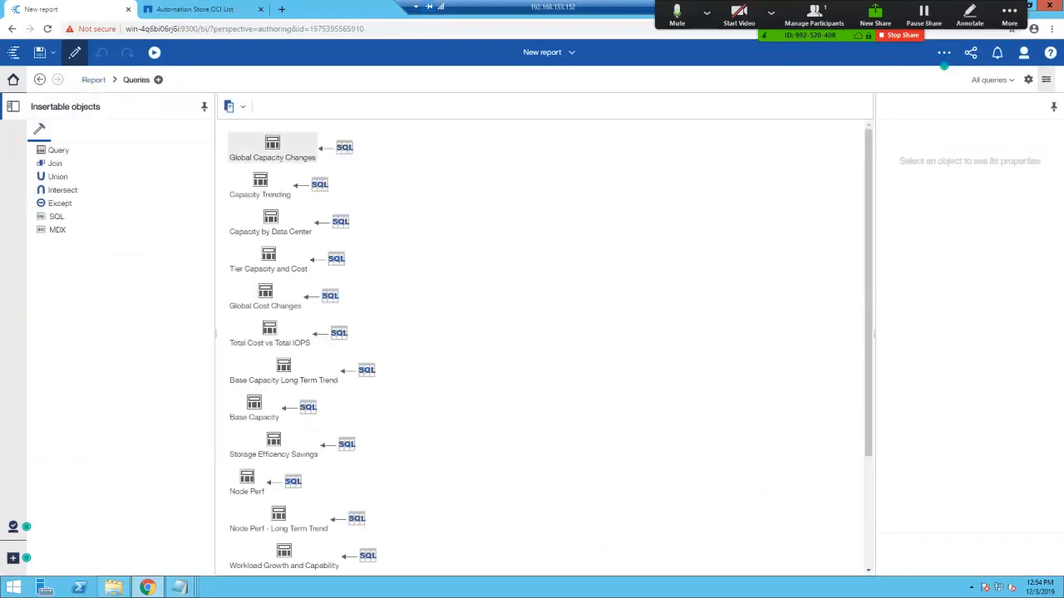
click(344, 148)
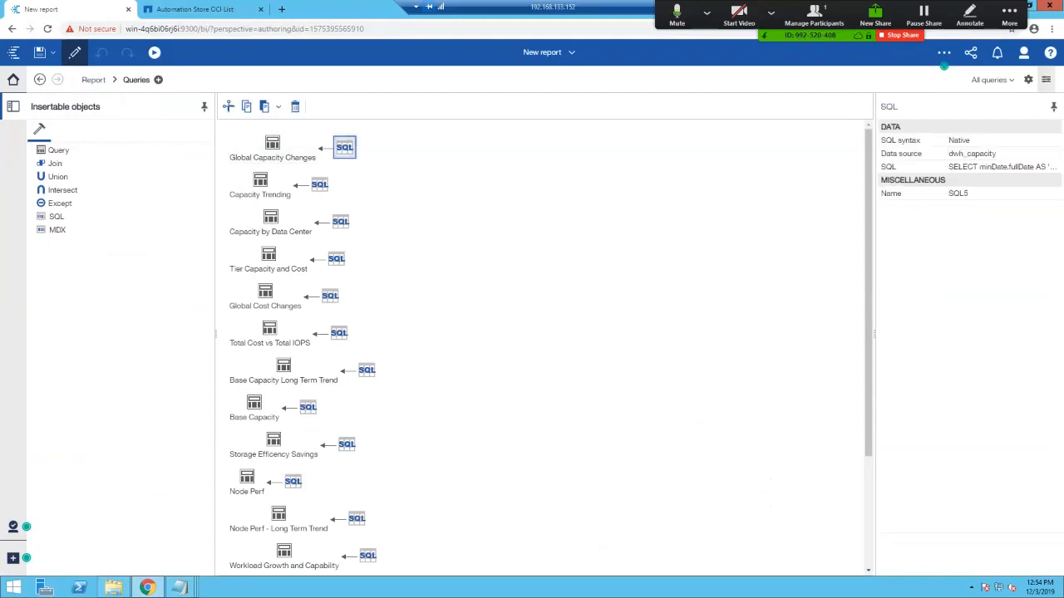
click(958, 193)
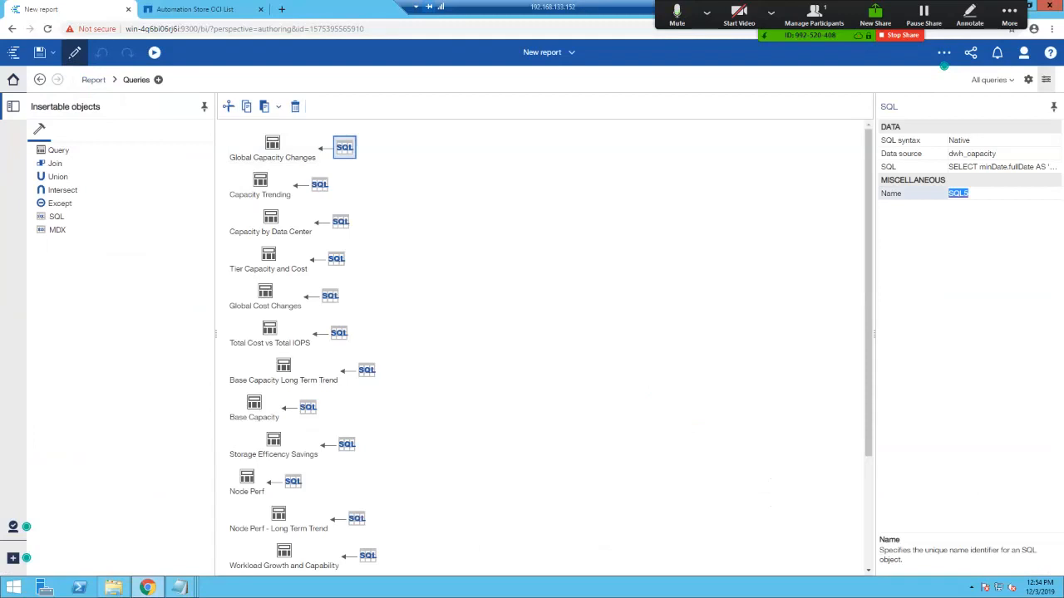
Inspect the expression of the Usable Changes data item in the Global Capacity Changes query and close it without changes
double_click(272, 143)
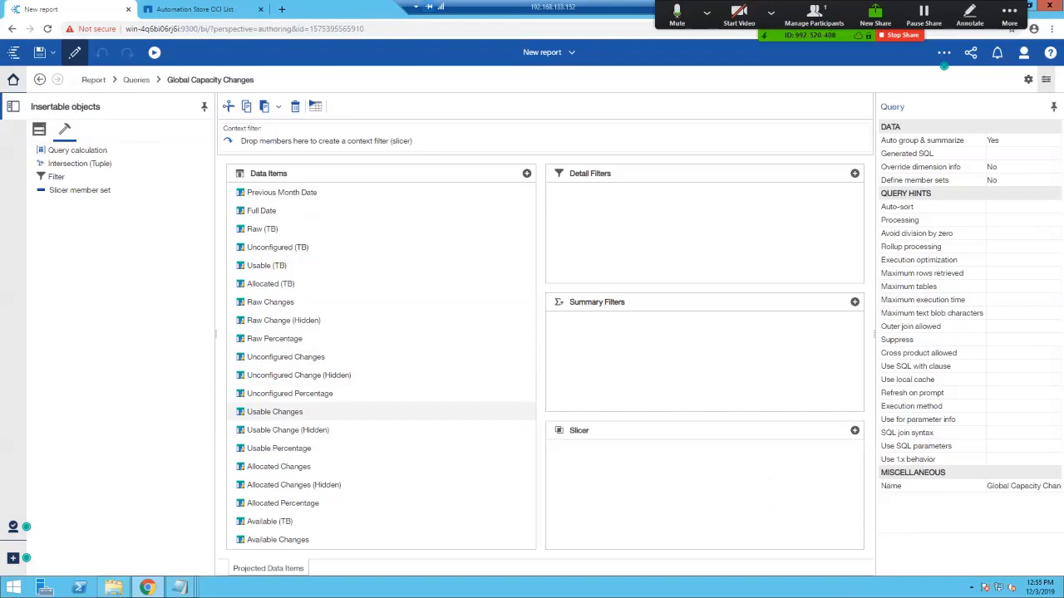
double_click(274, 411)
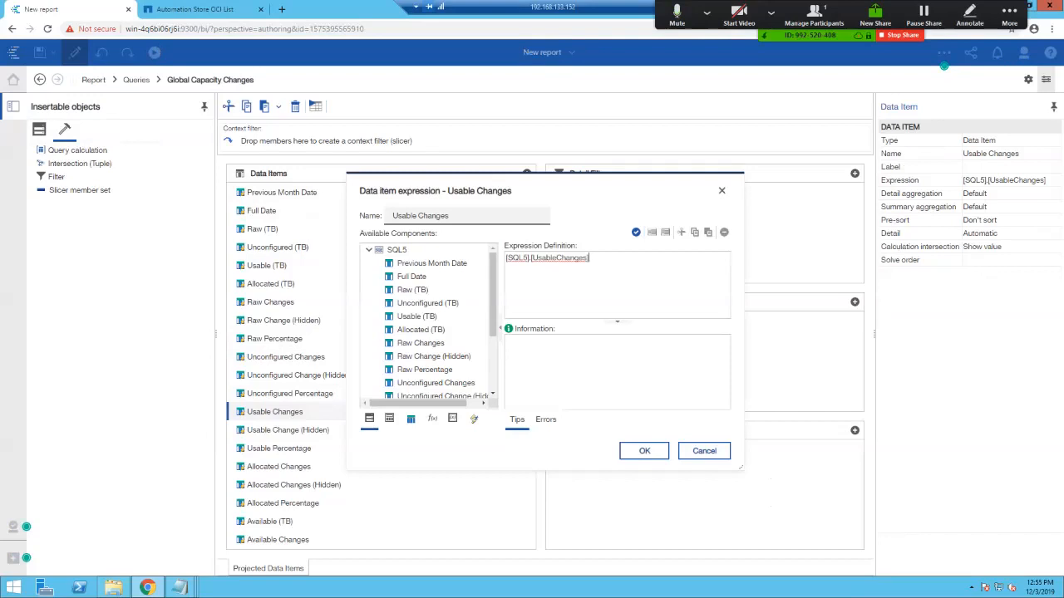
key(ctrl+a)
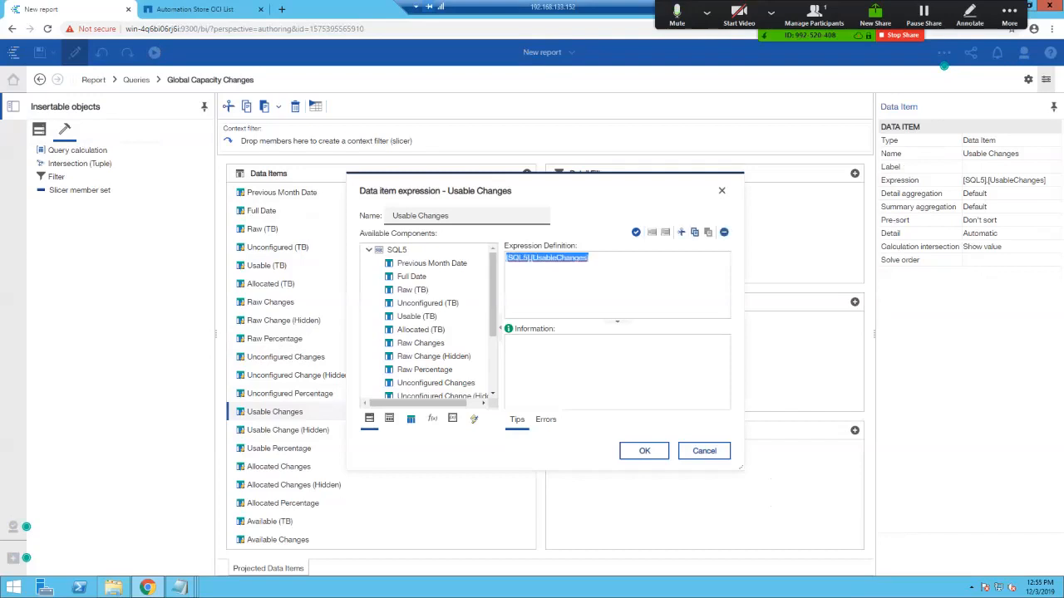
click(704, 451)
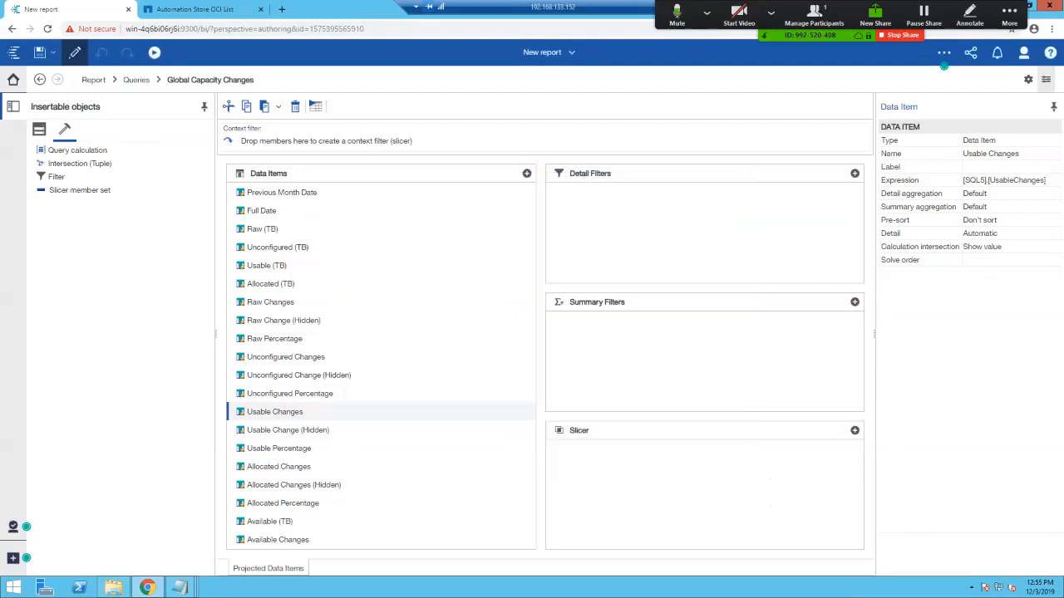
Open the SQL5 statement behind Global Capacity Changes and enlarge its dialog to read the SELECT list from the beginning
click(93, 78)
click(107, 166)
double_click(345, 147)
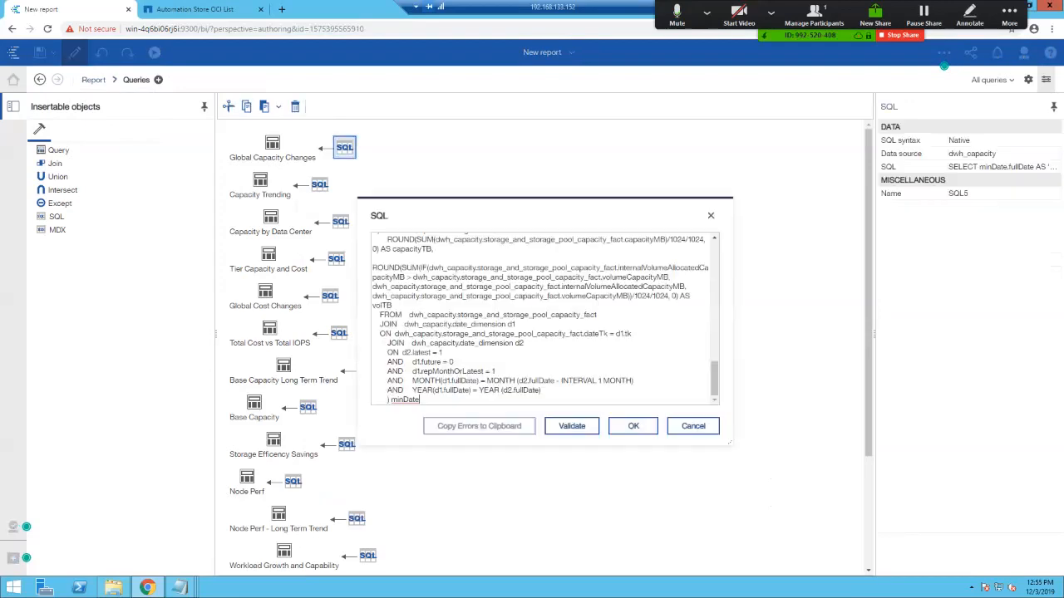
drag(482, 214, 296, 112)
drag(545, 339, 874, 536)
drag(859, 389, 859, 264)
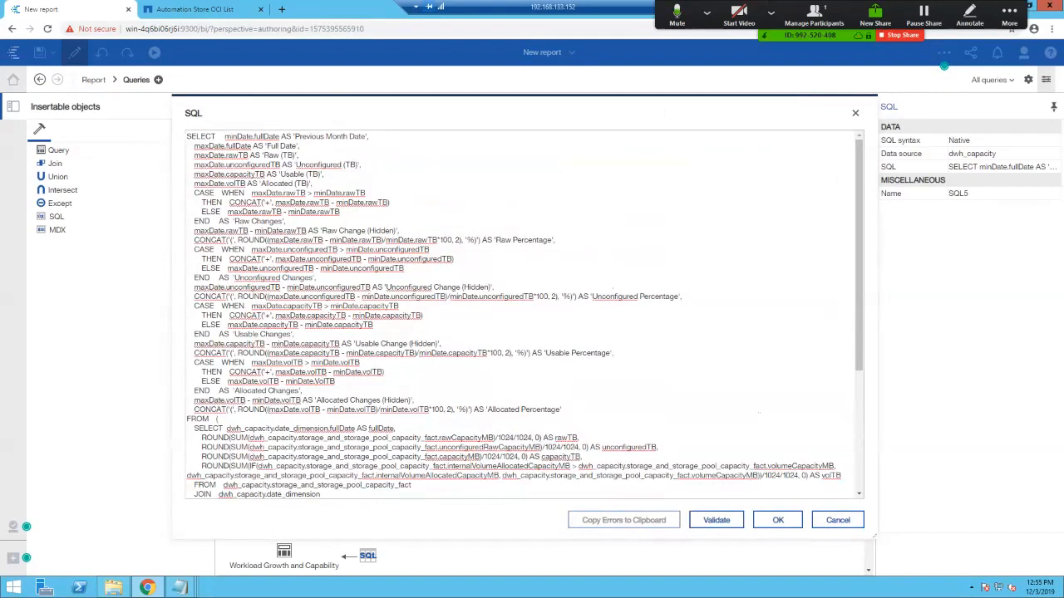
Check the spacing in the 'Usable Changes' column alias of the SQL5 statement and close the dialog without saving
drag(232, 334, 294, 334)
click(259, 334)
key(BackSpace)
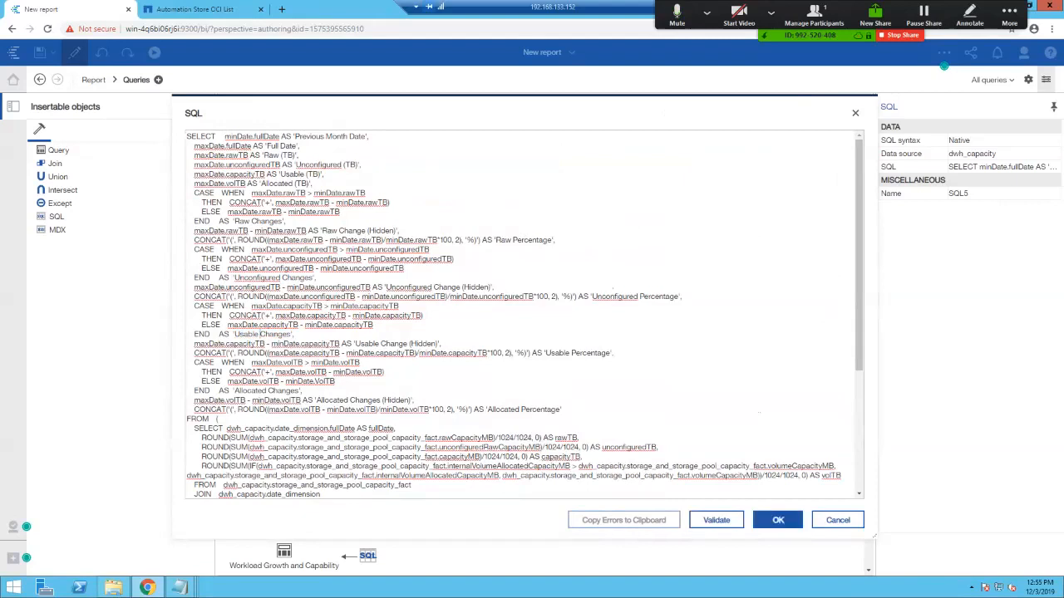
click(838, 521)
Set the expression of the Usable Changes data item in Global Capacity Changes to [SQL5].[Usable Changes]
double_click(272, 147)
click(275, 412)
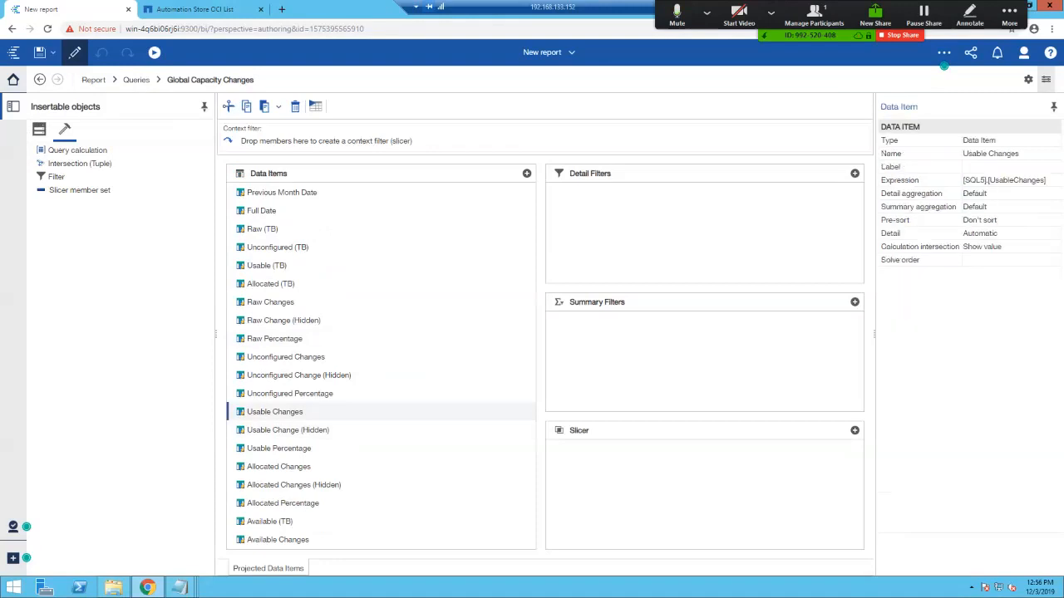
double_click(275, 412)
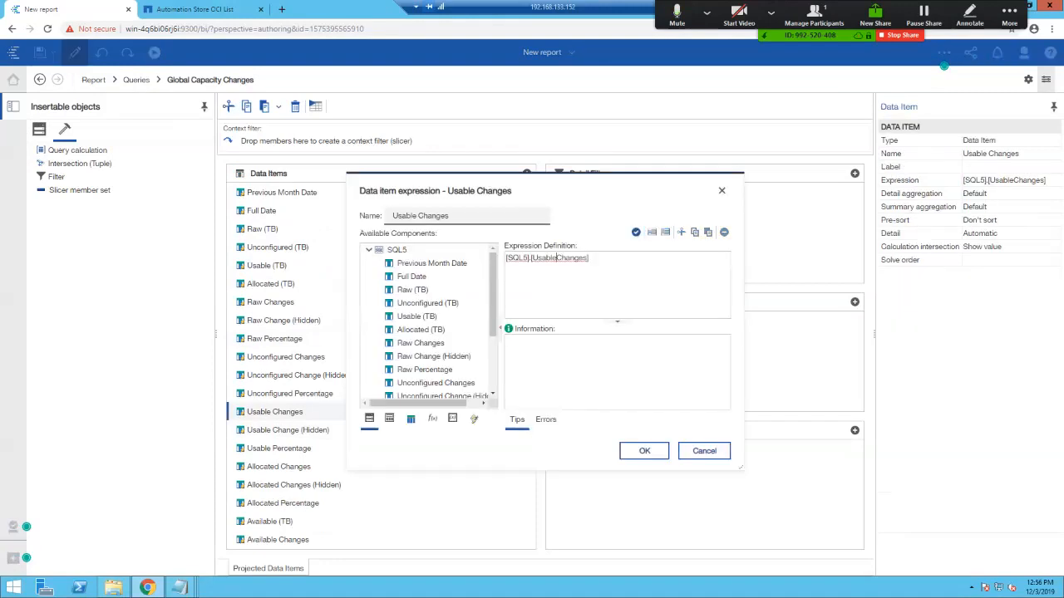
click(644, 450)
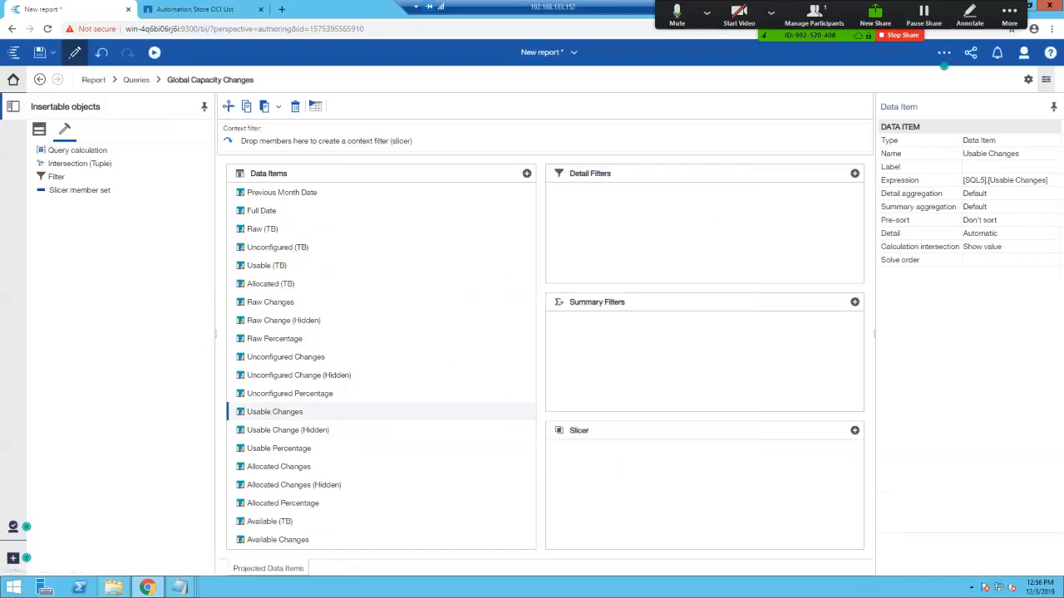
Validate the report with the corrected Usable Changes expression and dismiss the validation result
click(945, 53)
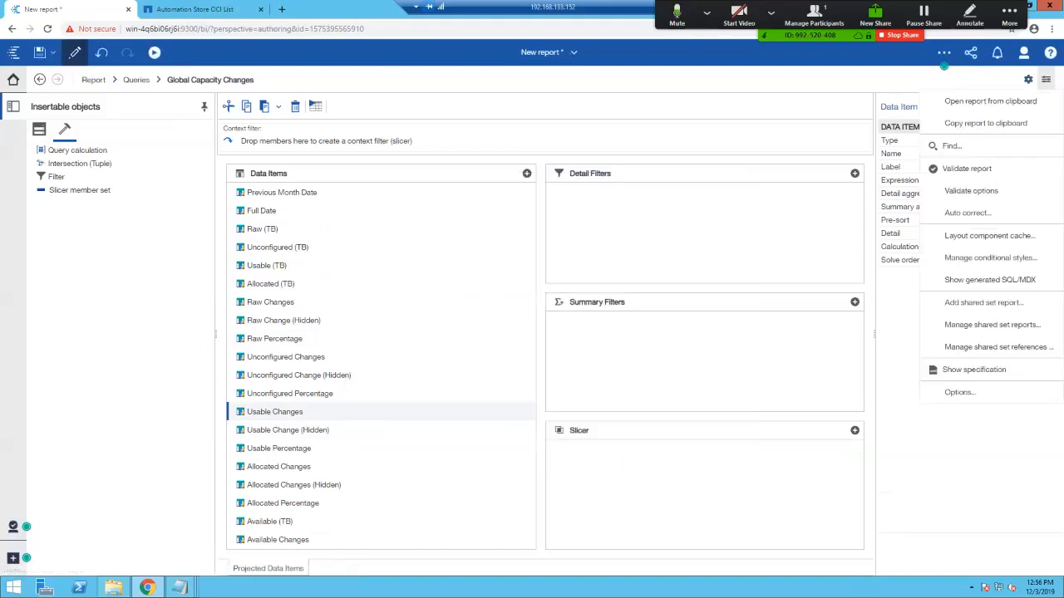
click(966, 168)
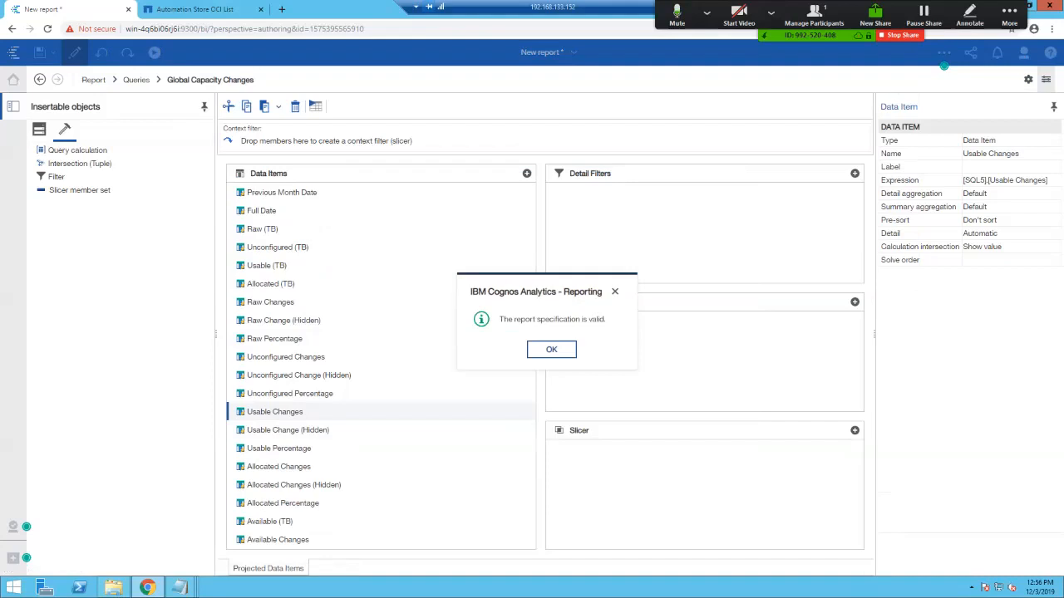
key(Return)
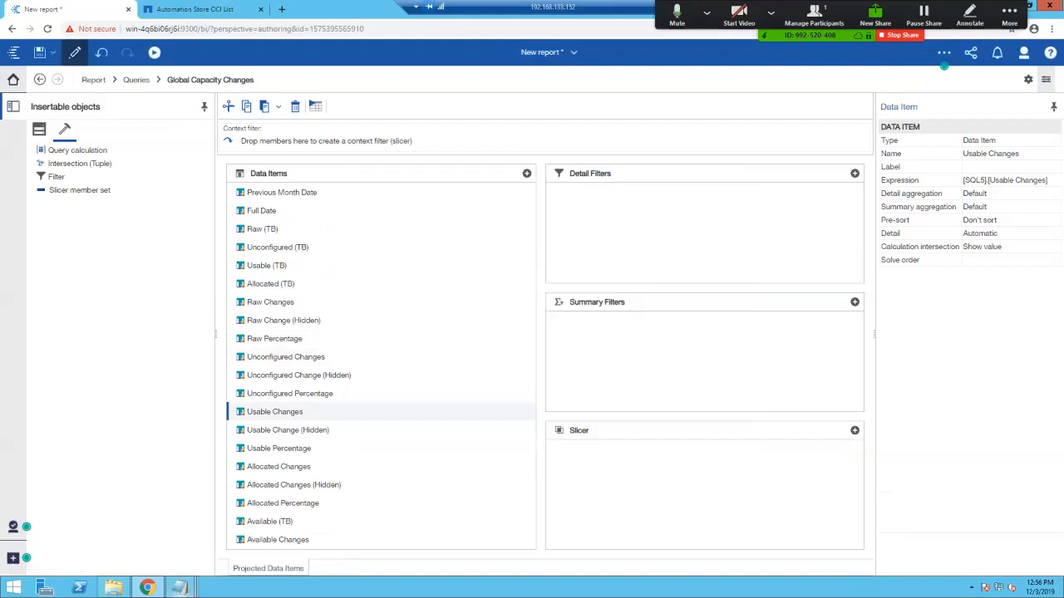
Review the validation errors in Notepad, examining the [SQL5].[UsableChanges] reference and the QE-DEF-0360 code in the first two entries
click(179, 588)
click(308, 525)
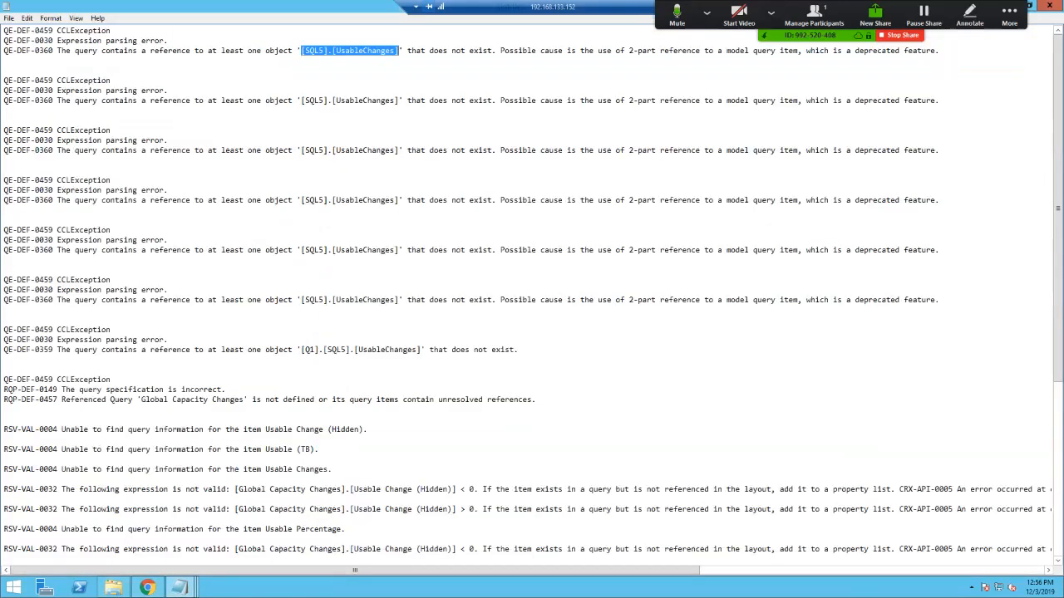
scroll(532, 299, down, 9)
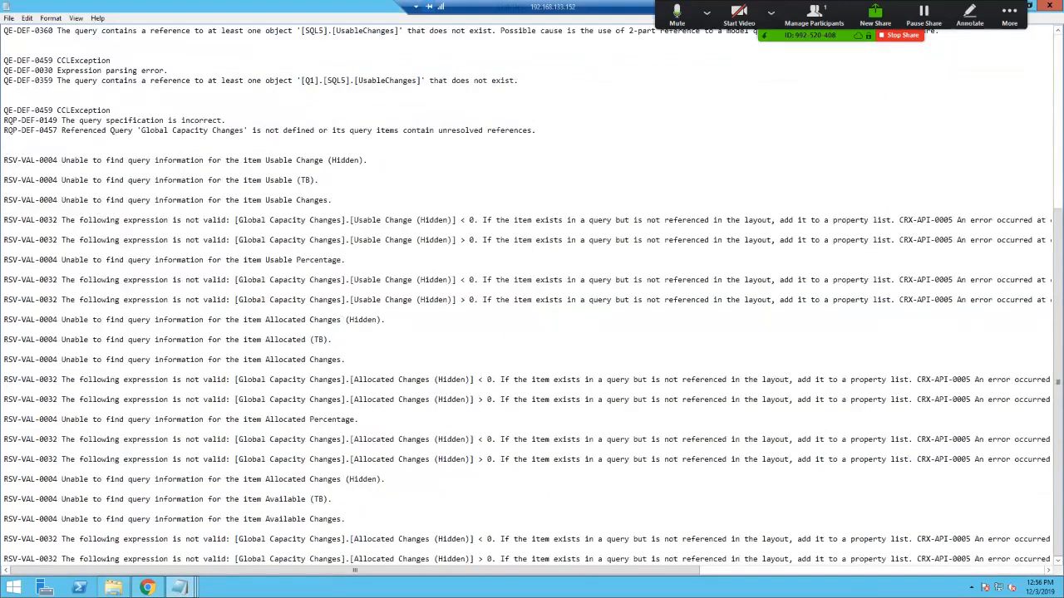
scroll(532, 299, up, 9)
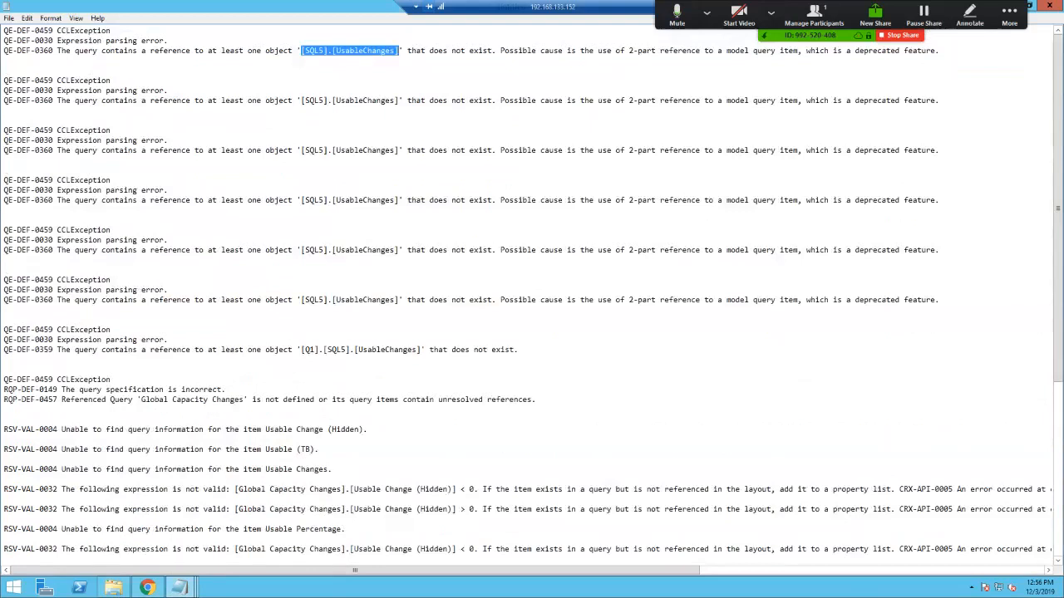
click(5, 61)
drag(403, 51, 297, 50)
drag(4, 30, 4, 60)
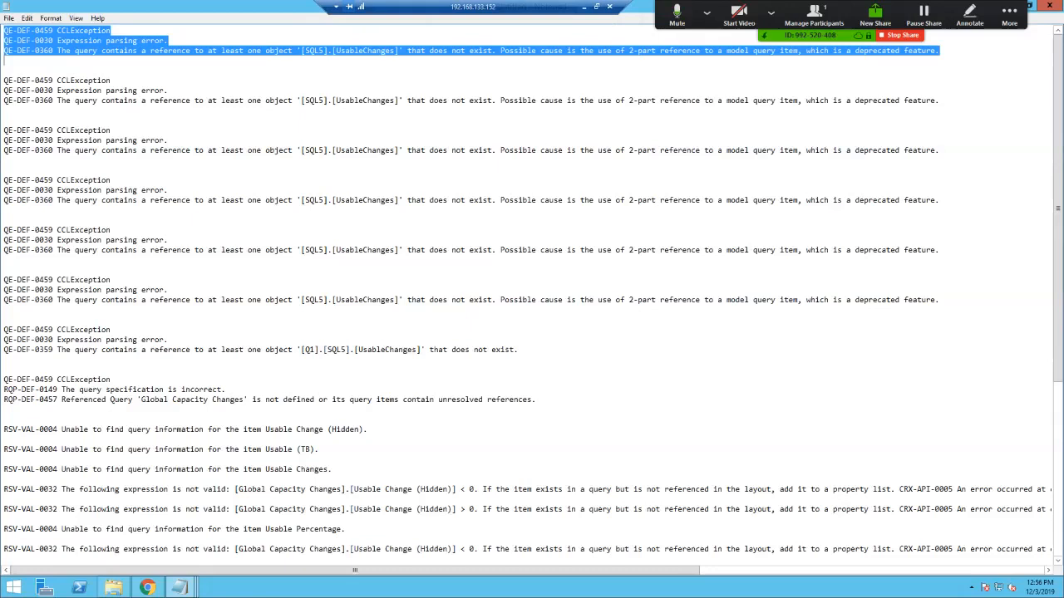
drag(53, 99, 404, 100)
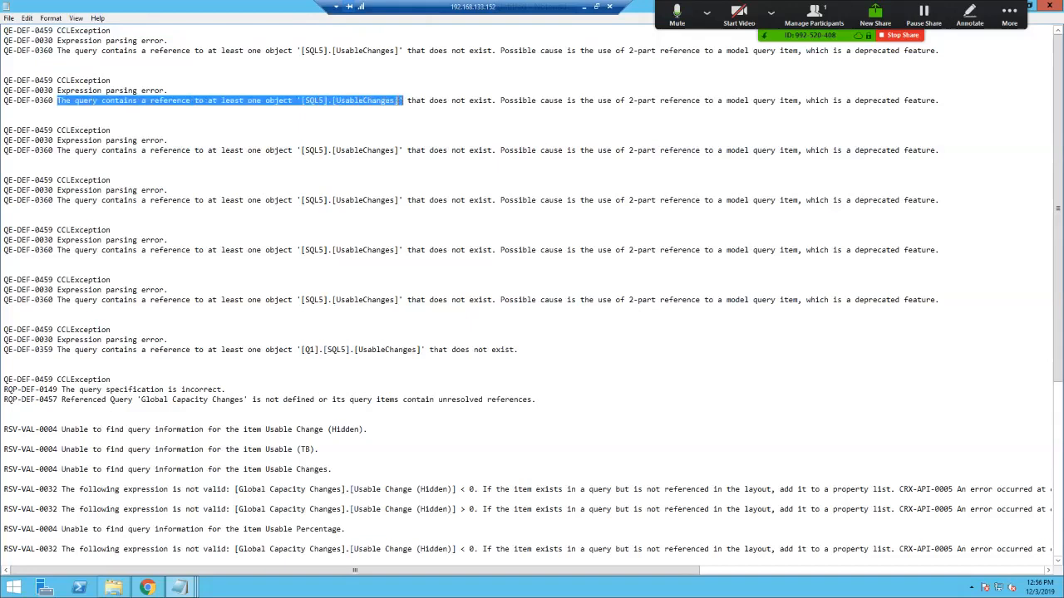
drag(54, 100, 3, 100)
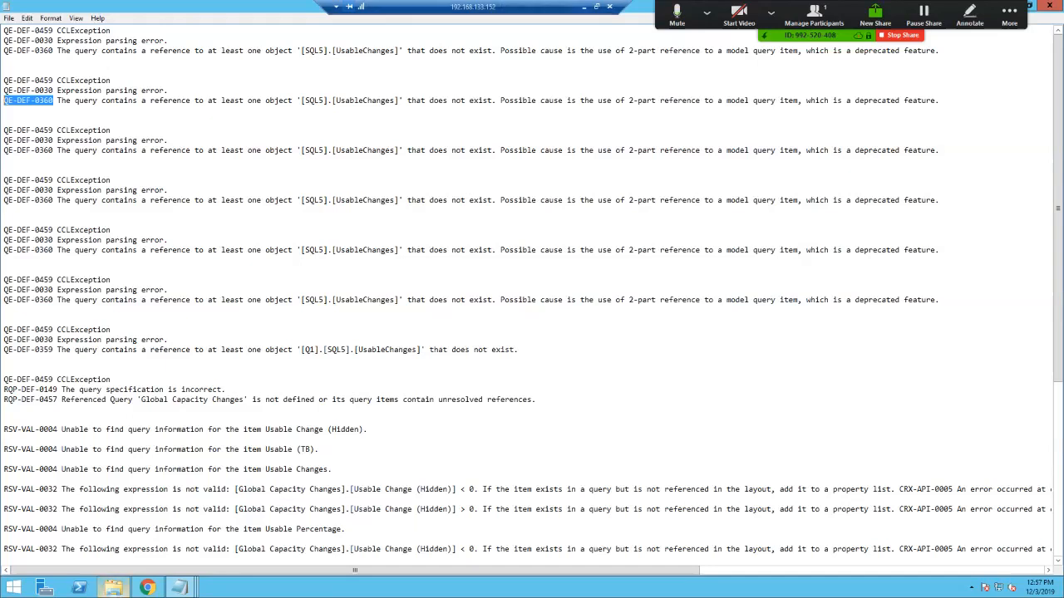
mouse_move(147, 587)
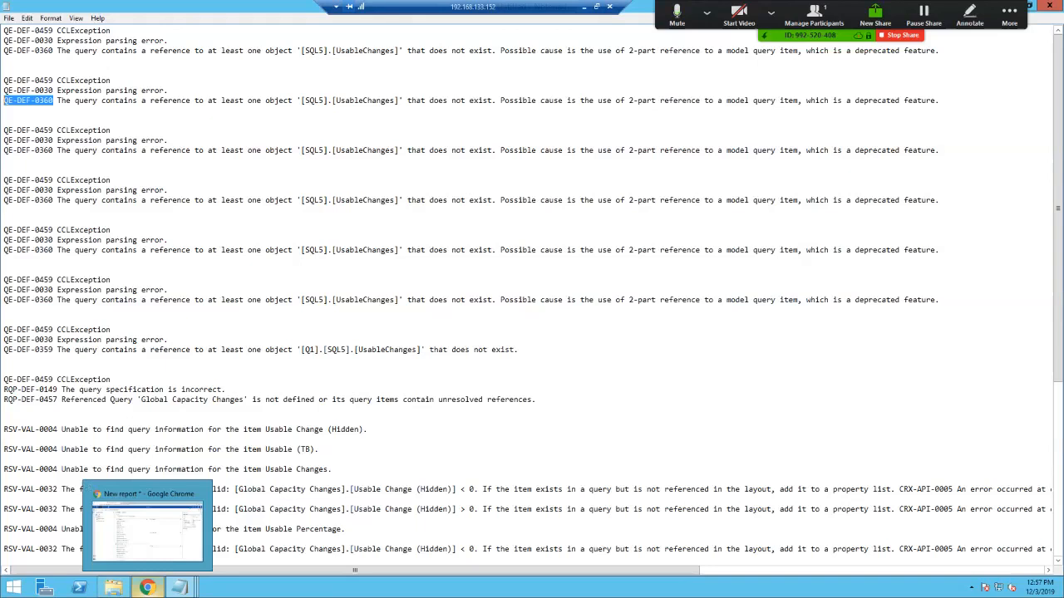
Copy the report specification from Cognos Analytics to the clipboard and paste it into a new Notepad document
click(146, 528)
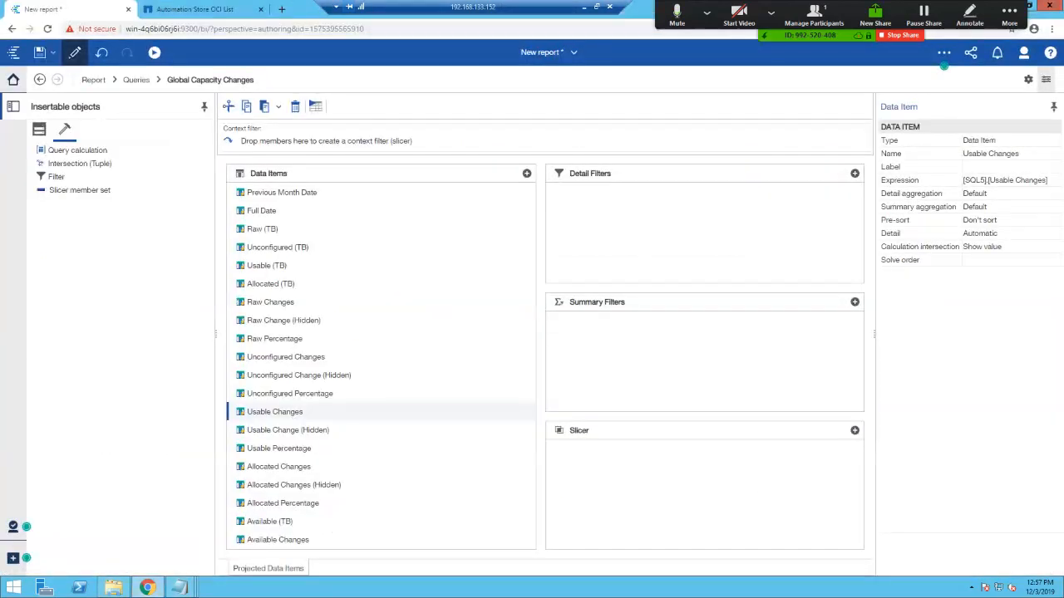
click(944, 55)
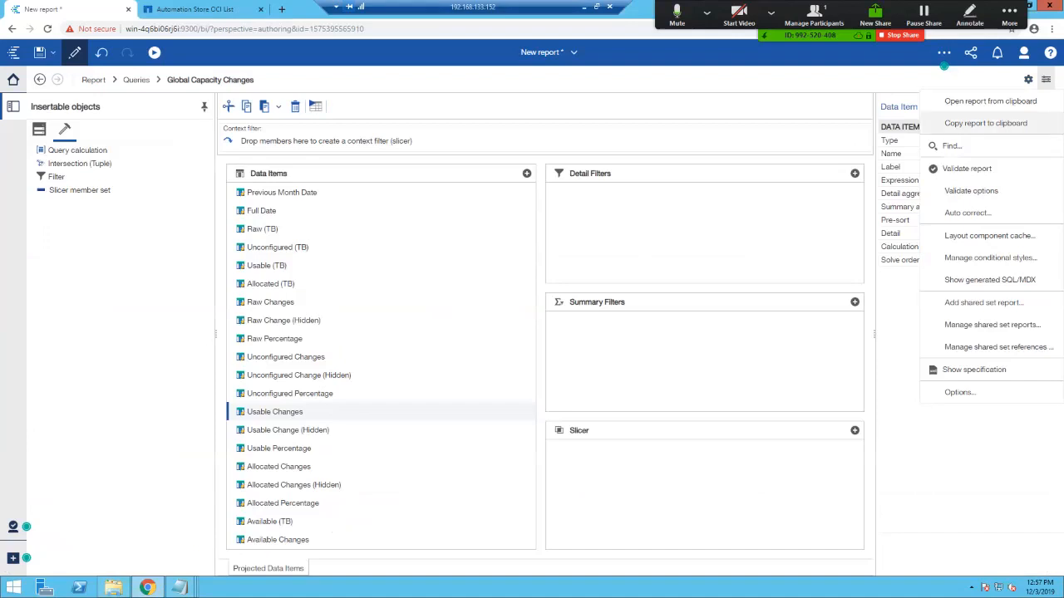
click(985, 123)
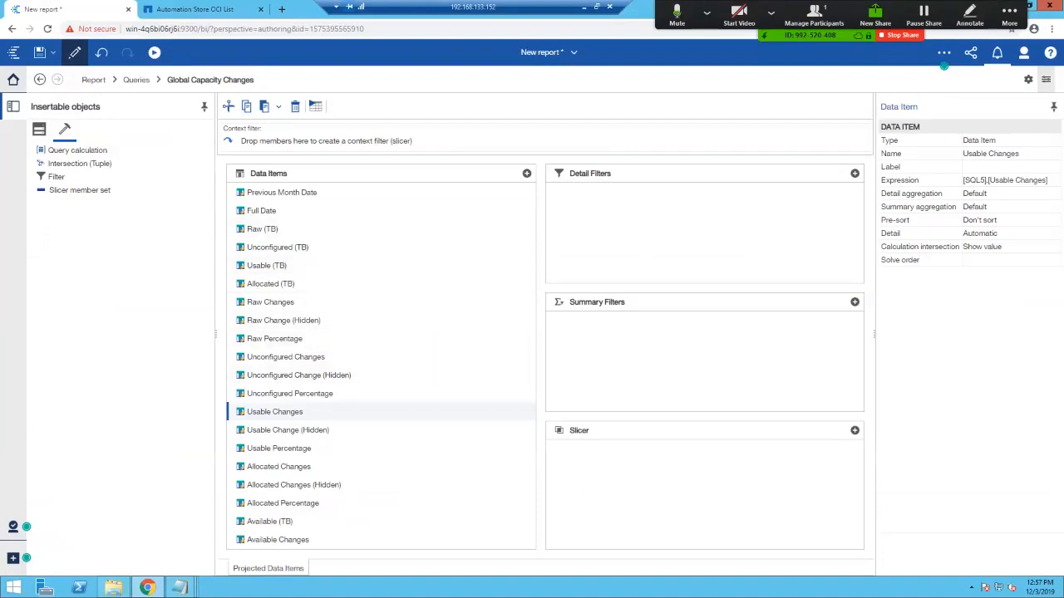
click(1045, 79)
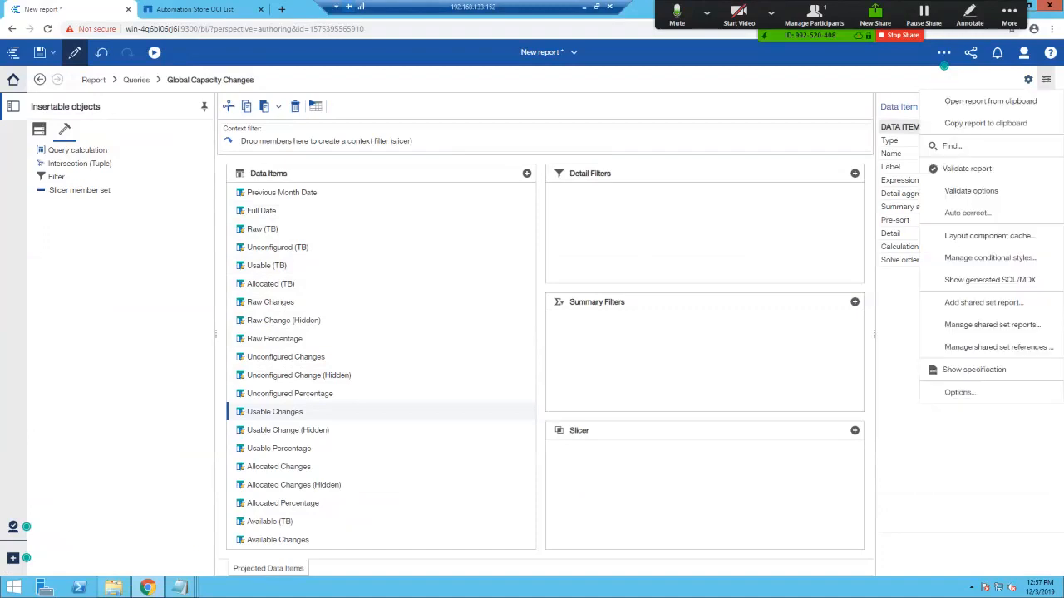
click(986, 123)
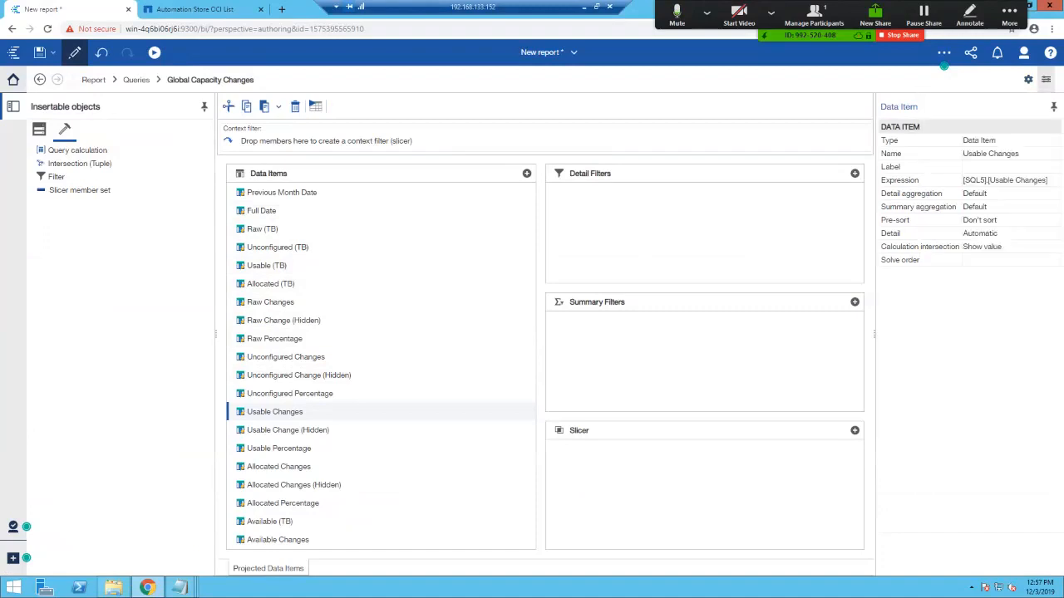
right_click(179, 588)
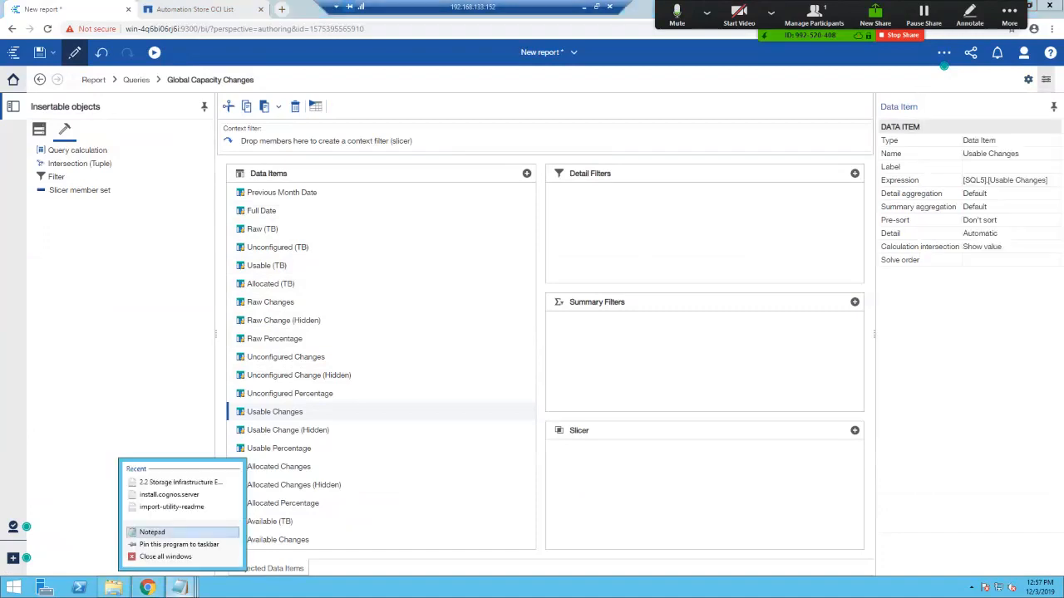
click(152, 531)
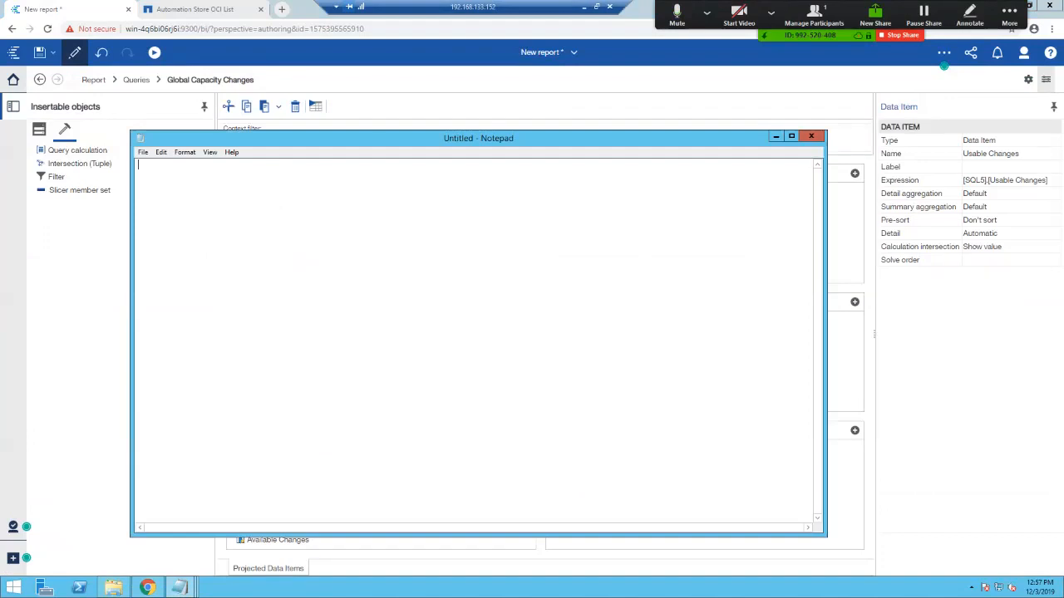
key(ctrl+v)
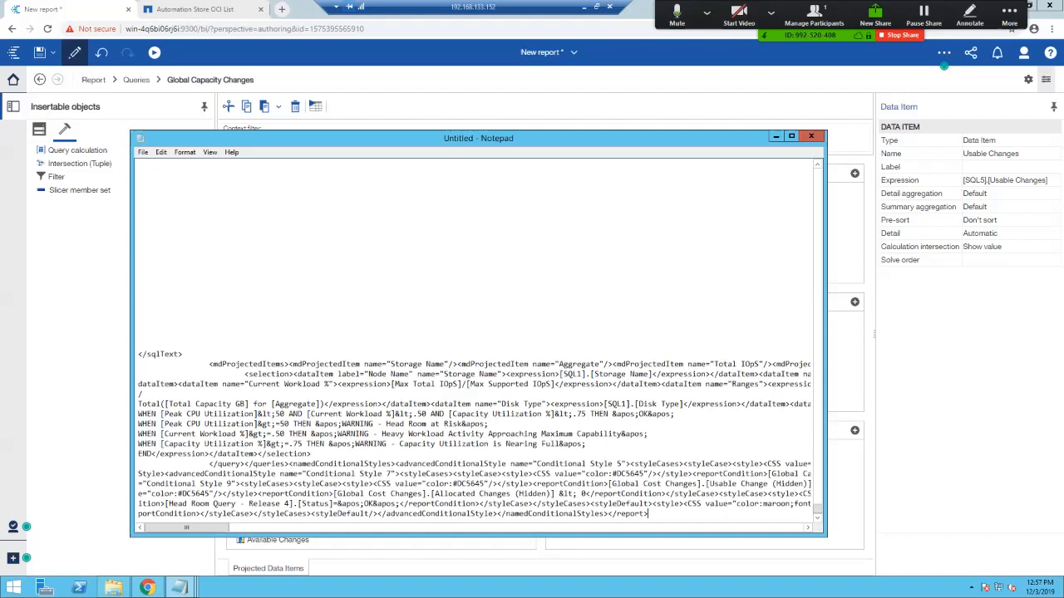
Switch back to Cognos Analytics, open Content Administration in the administration console and start a new export
key(alt+Tab)
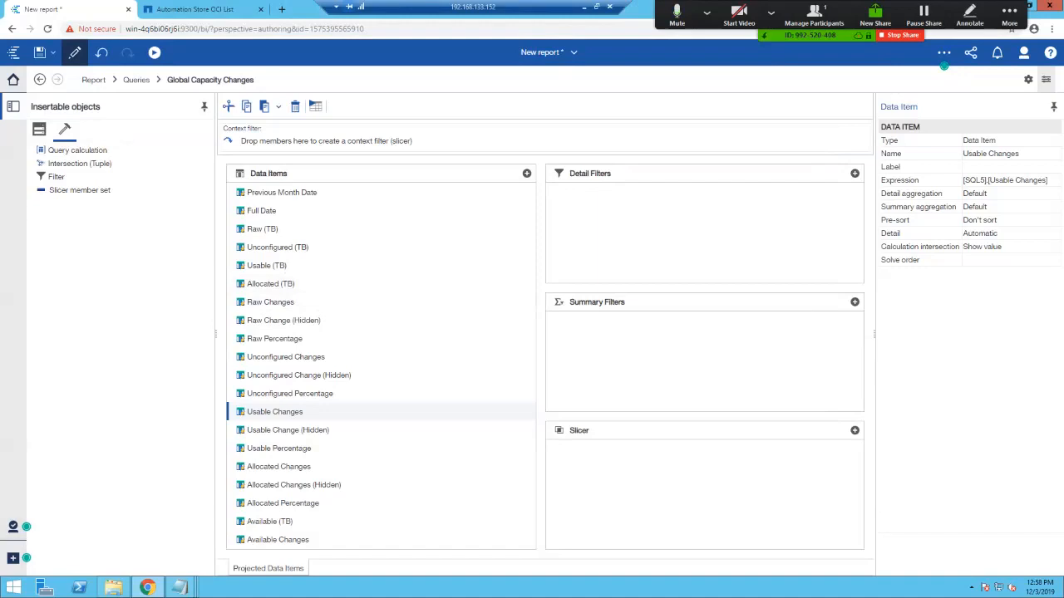
click(13, 526)
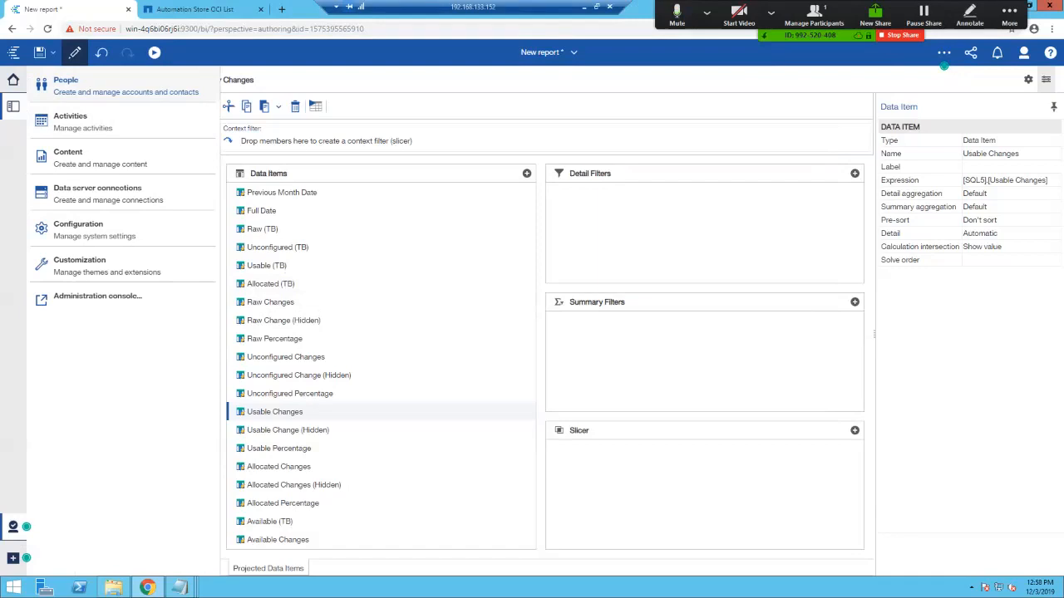
click(100, 296)
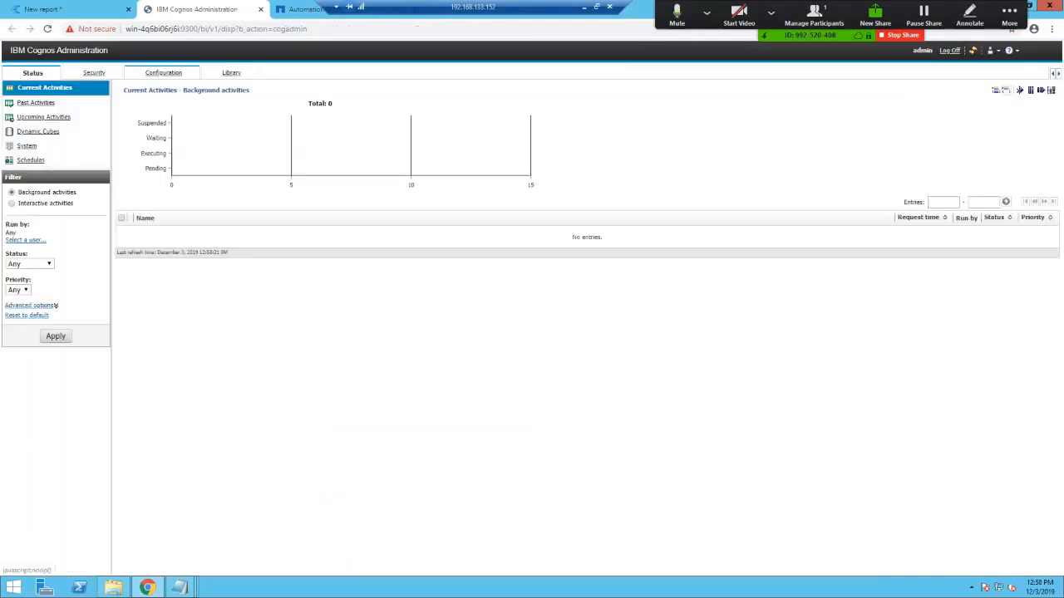
click(163, 72)
click(53, 101)
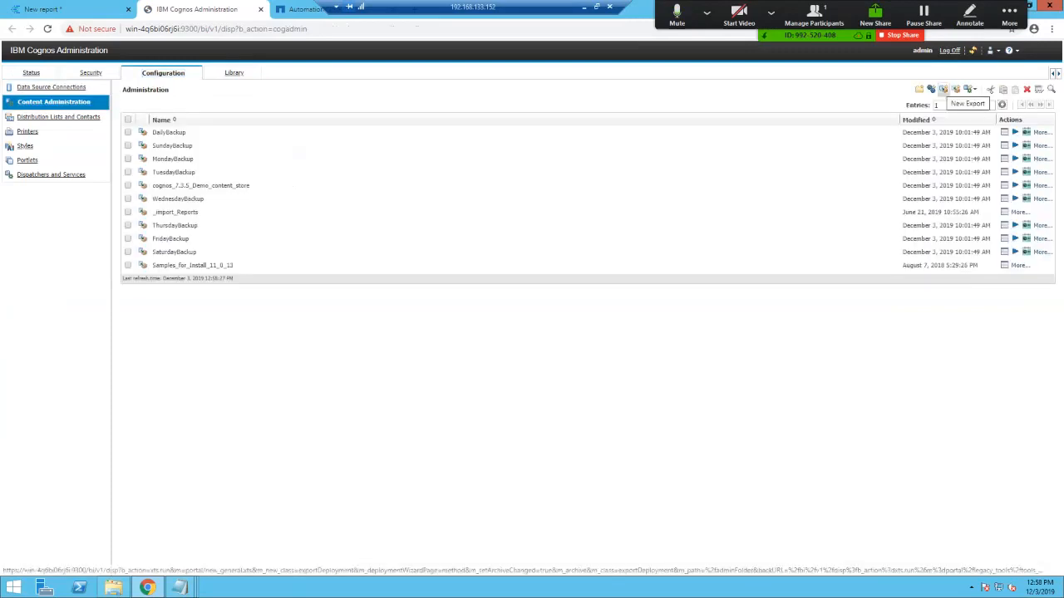
click(943, 89)
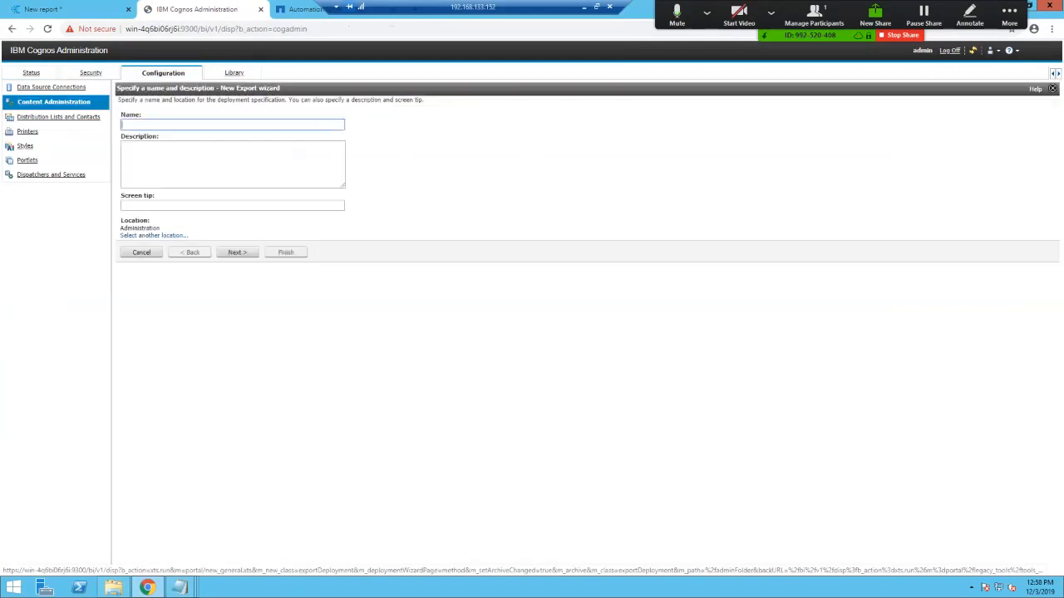
Name the export deployment specification 12.3 test reports, leaving the description and screen tip empty
click(233, 125)
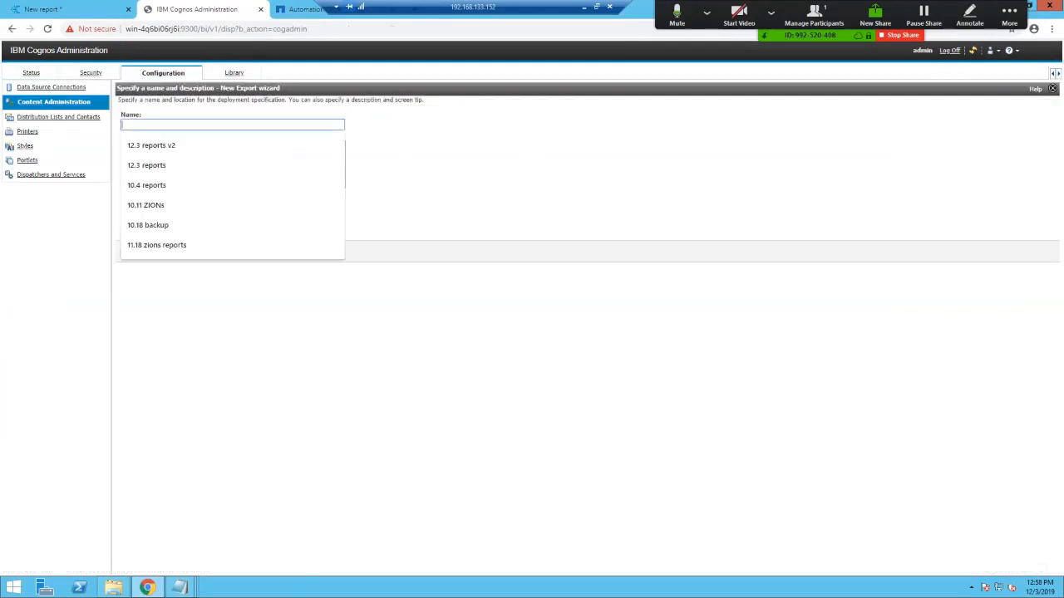
text(12.)
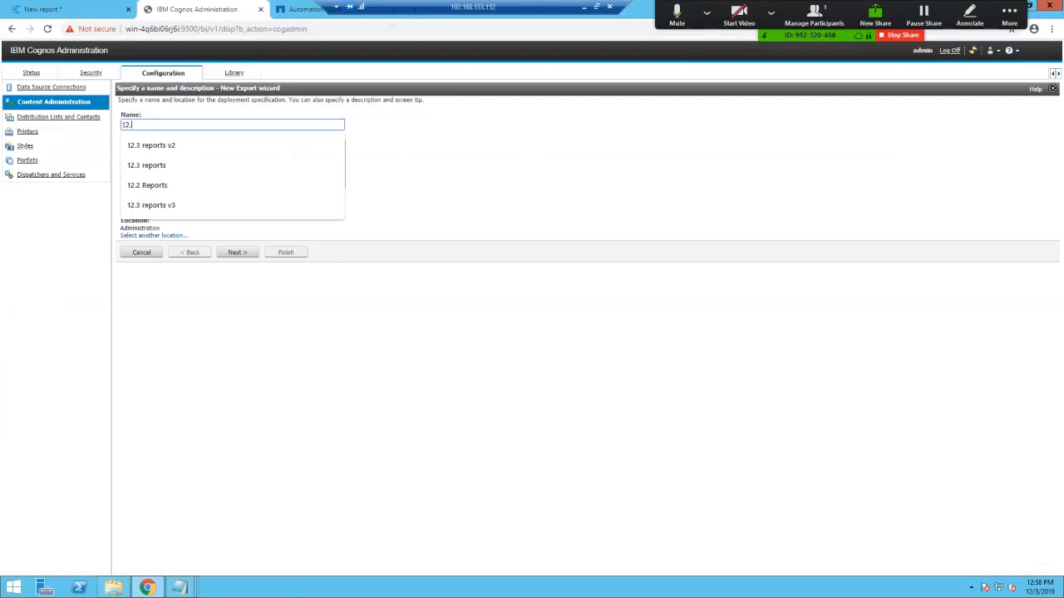
text(3 tes)
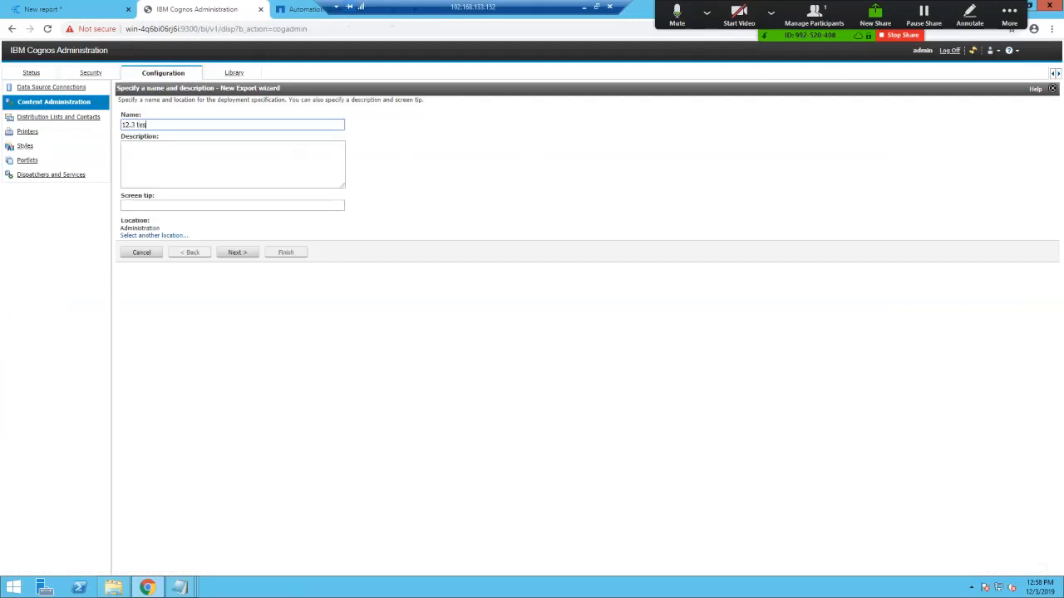
text(t report)
click(237, 251)
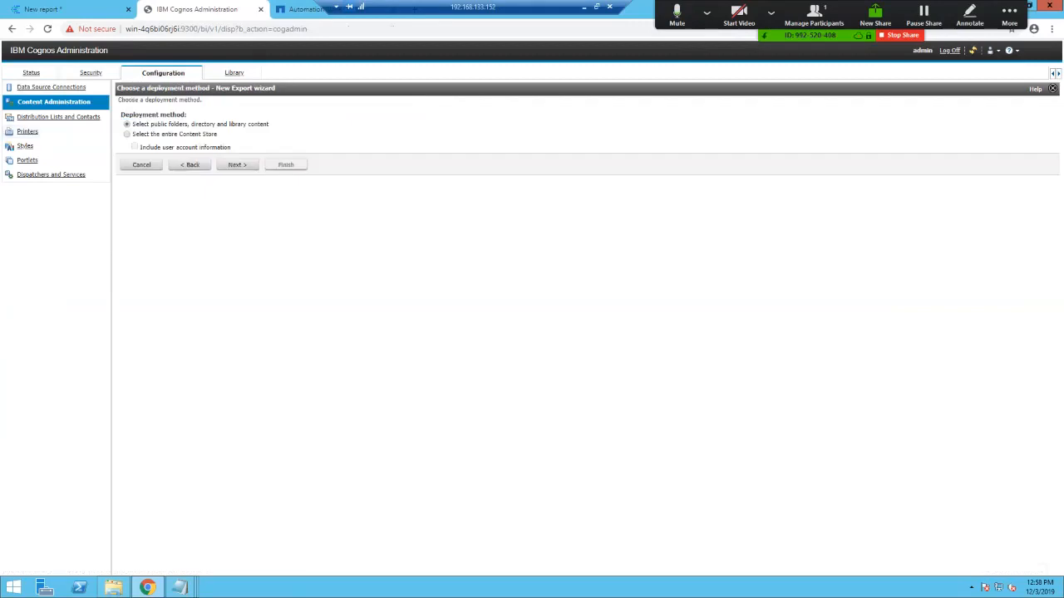
Keep the public folders, directory and library content deployment method and browse Team Content for entries to add
click(237, 164)
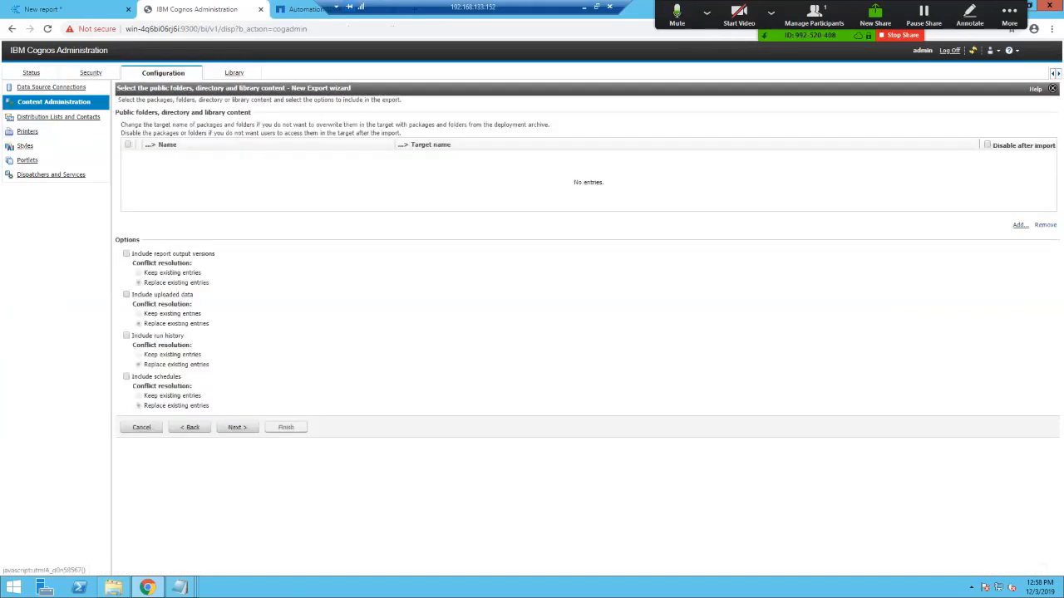
click(1019, 224)
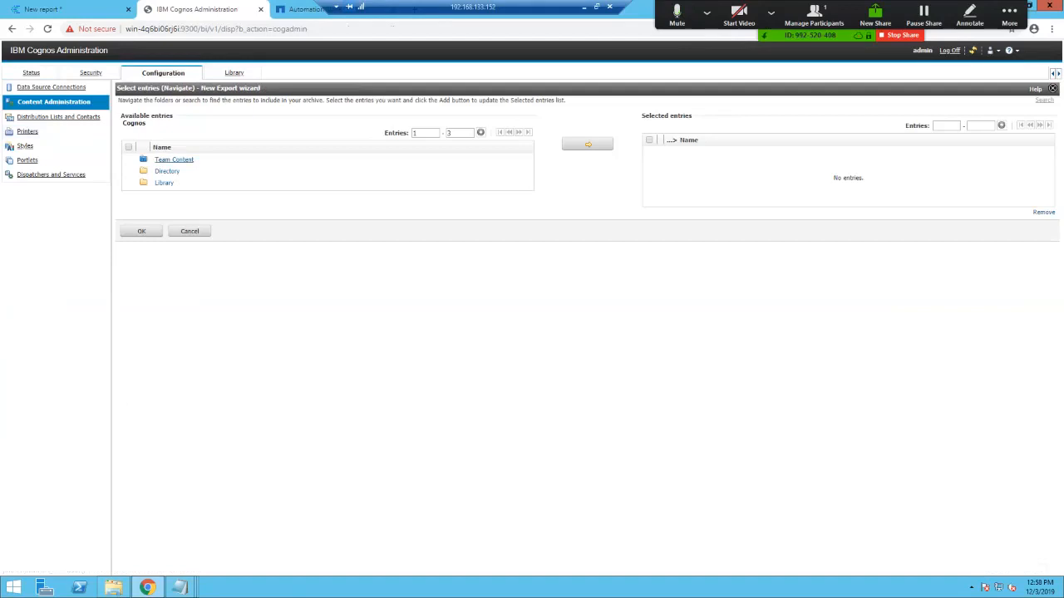
click(174, 160)
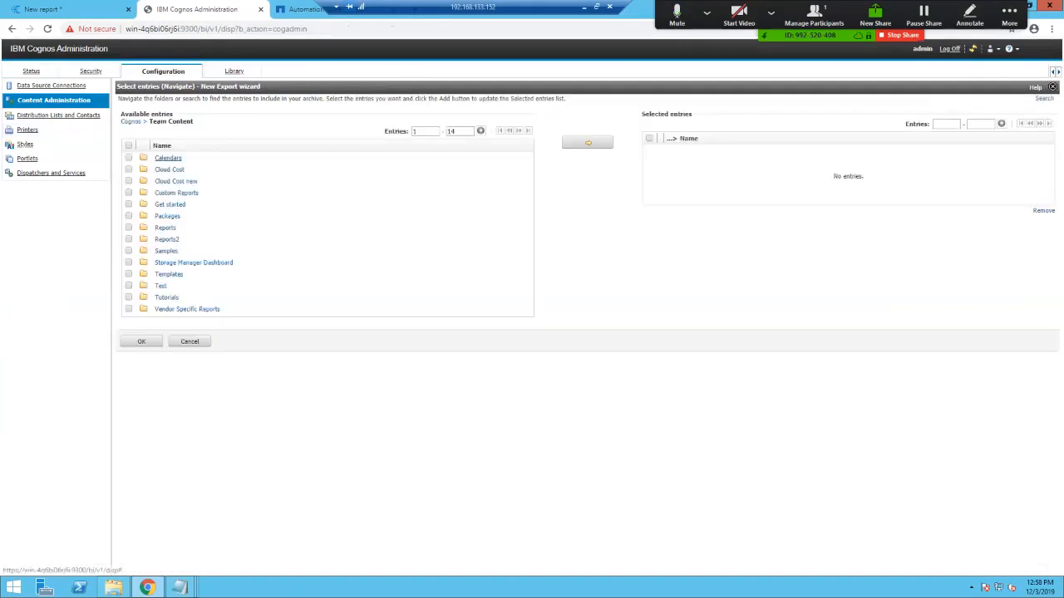
Check the Reports folder and the top-level Team content folders from the Cognos Analytics home page
click(42, 9)
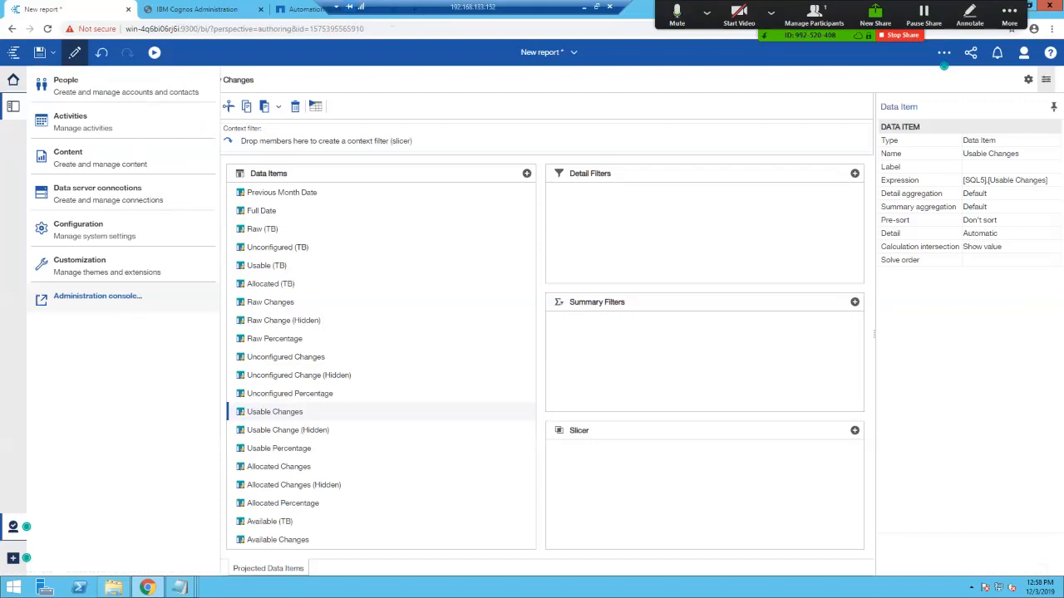
click(14, 80)
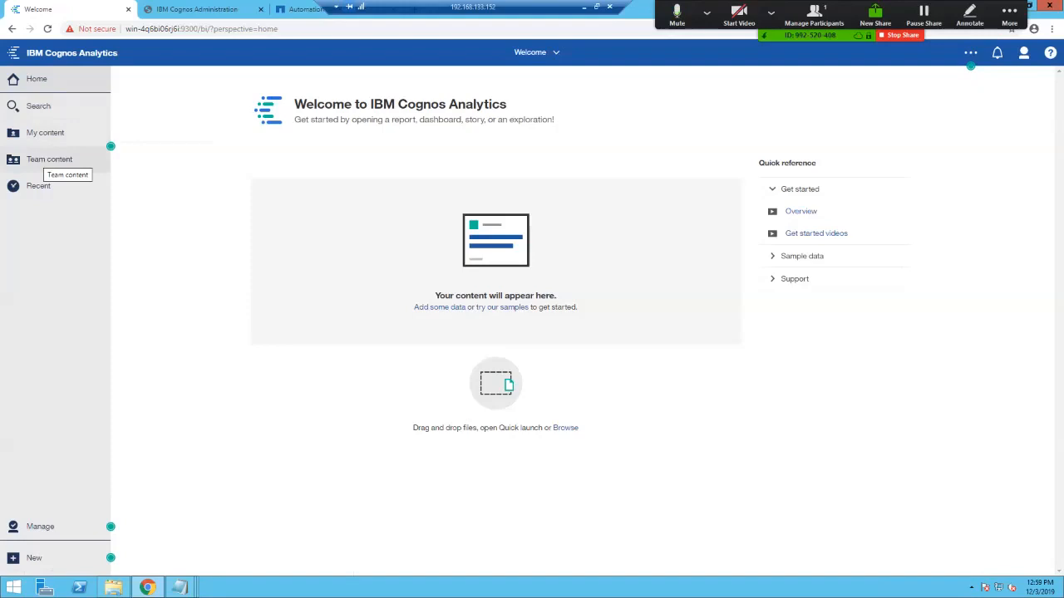
click(49, 159)
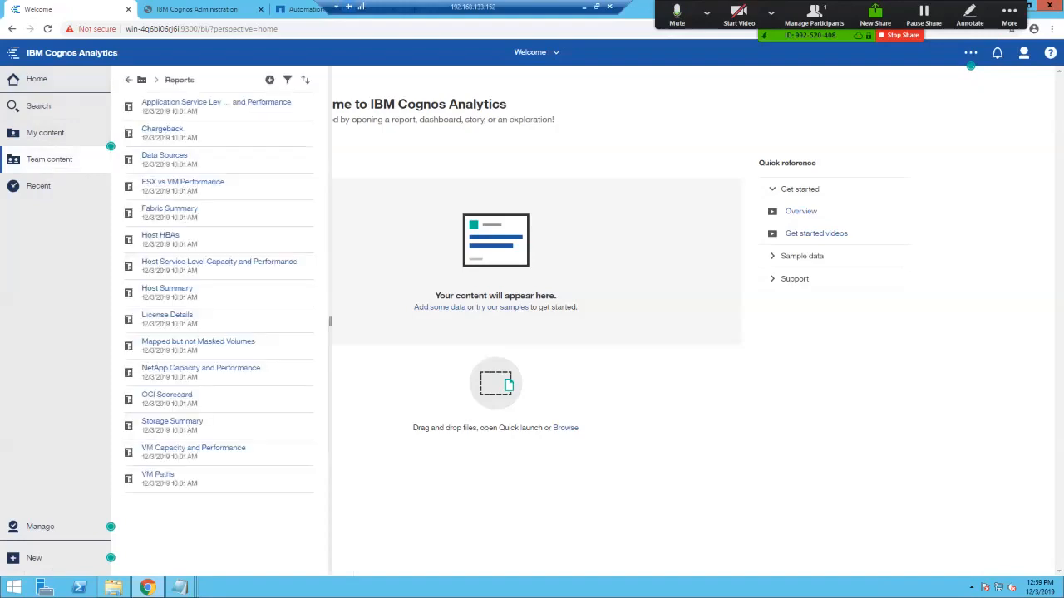
click(129, 79)
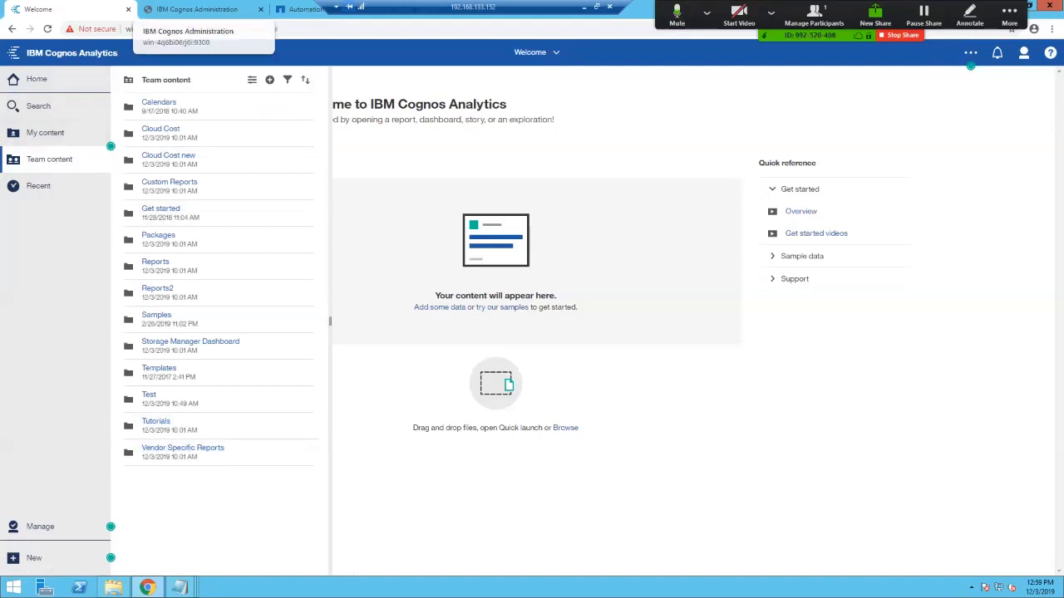
Return to the export wizard and extend the Team Content list to display entries up to 50
click(197, 9)
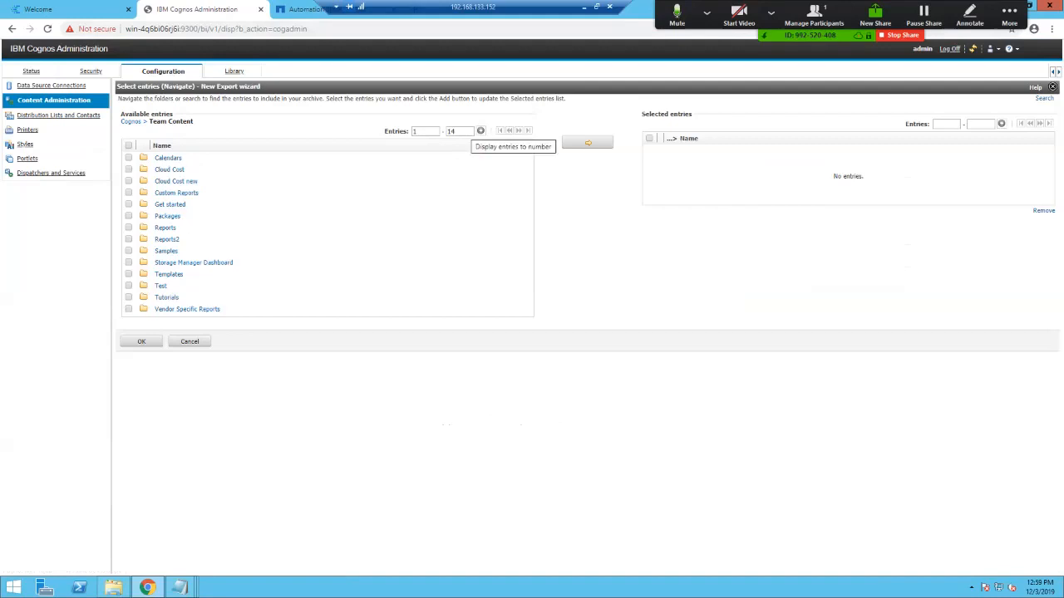
double_click(465, 131)
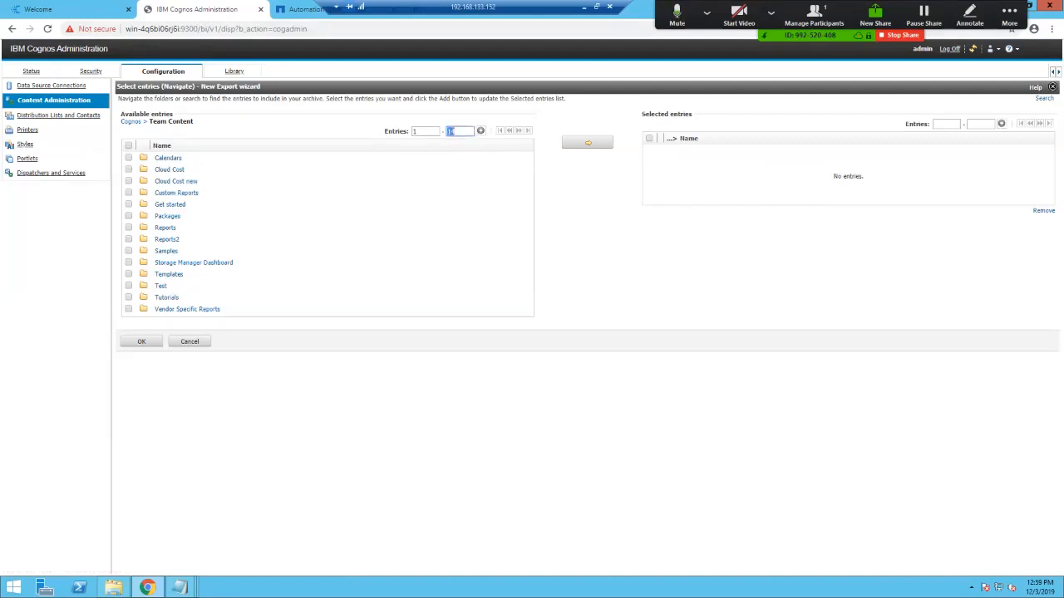
text(50)
click(480, 131)
double_click(450, 130)
Add the Reports folder to the export's selected entries and confirm the selection
click(129, 227)
click(587, 143)
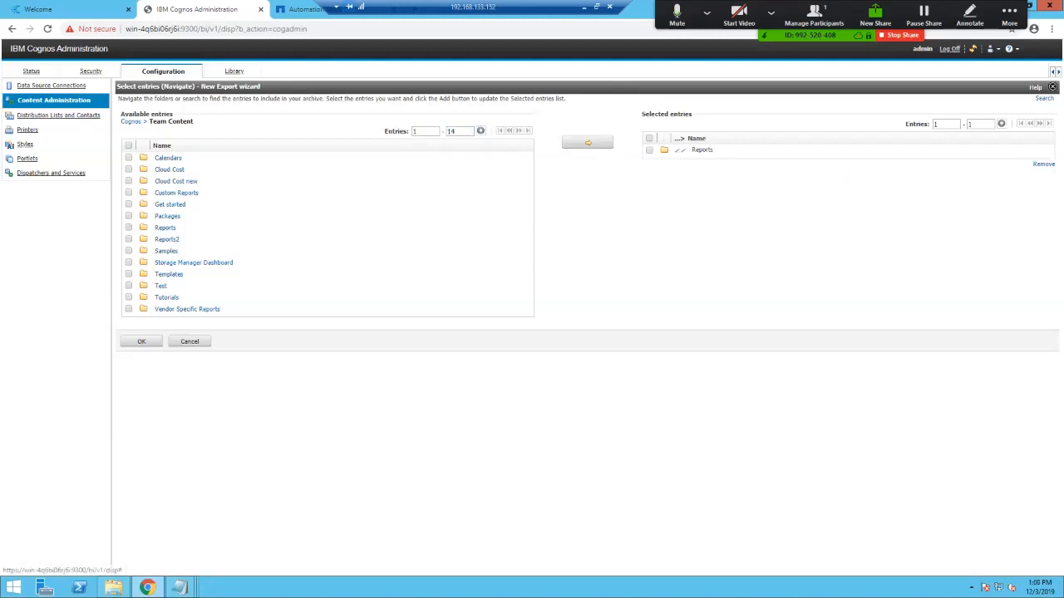
drag(714, 151, 691, 151)
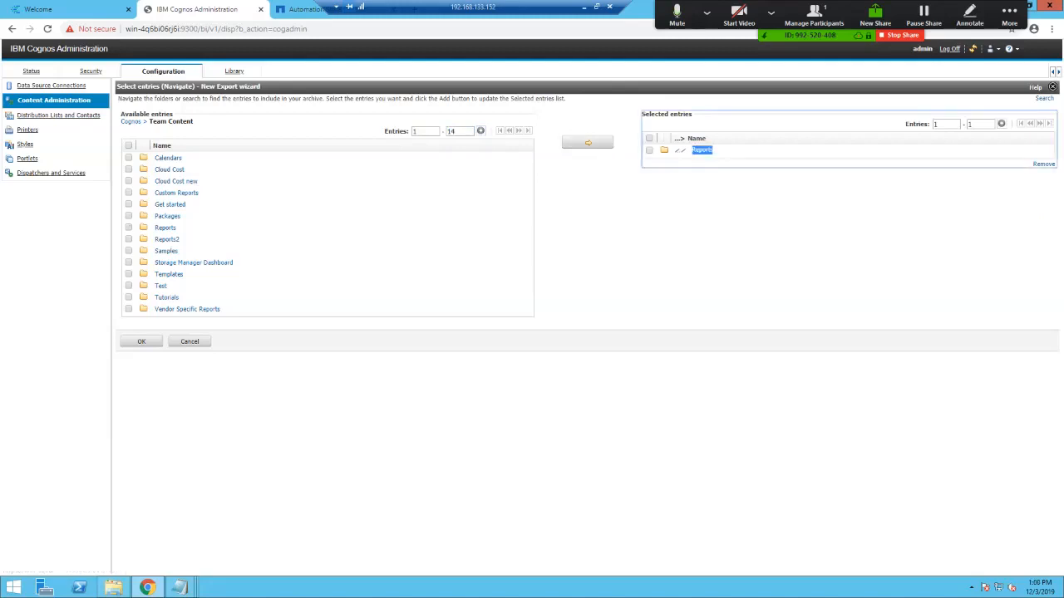
click(141, 341)
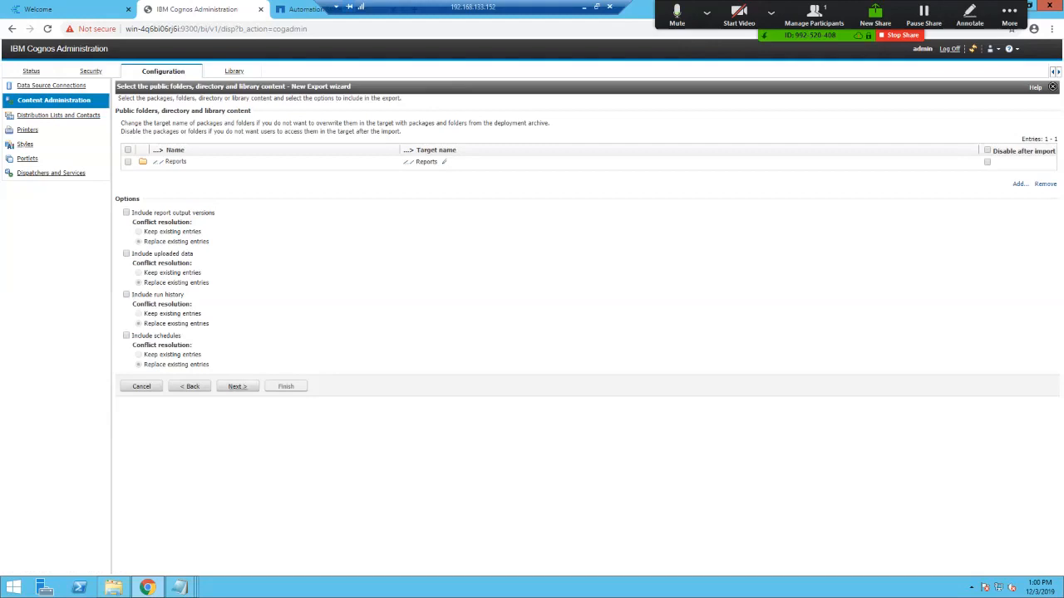
Accept the default content, directory and general options for the export
click(238, 386)
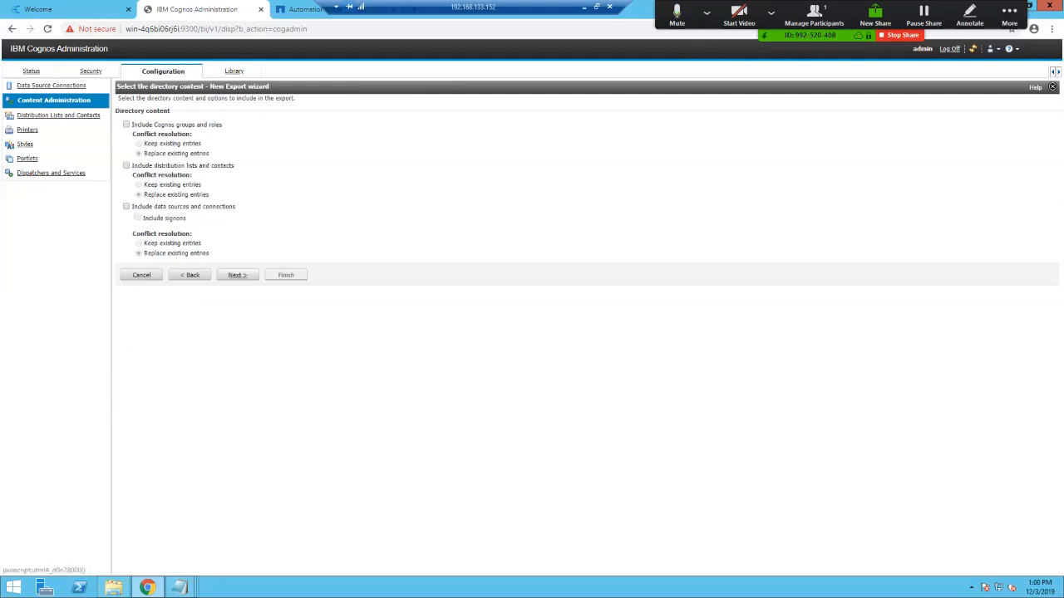
click(238, 275)
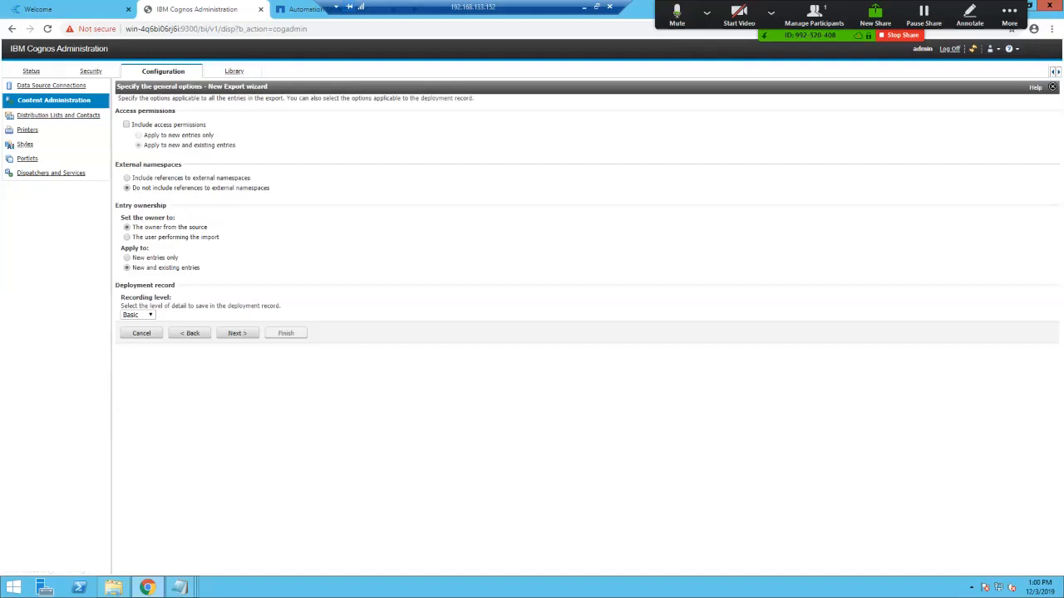
click(237, 333)
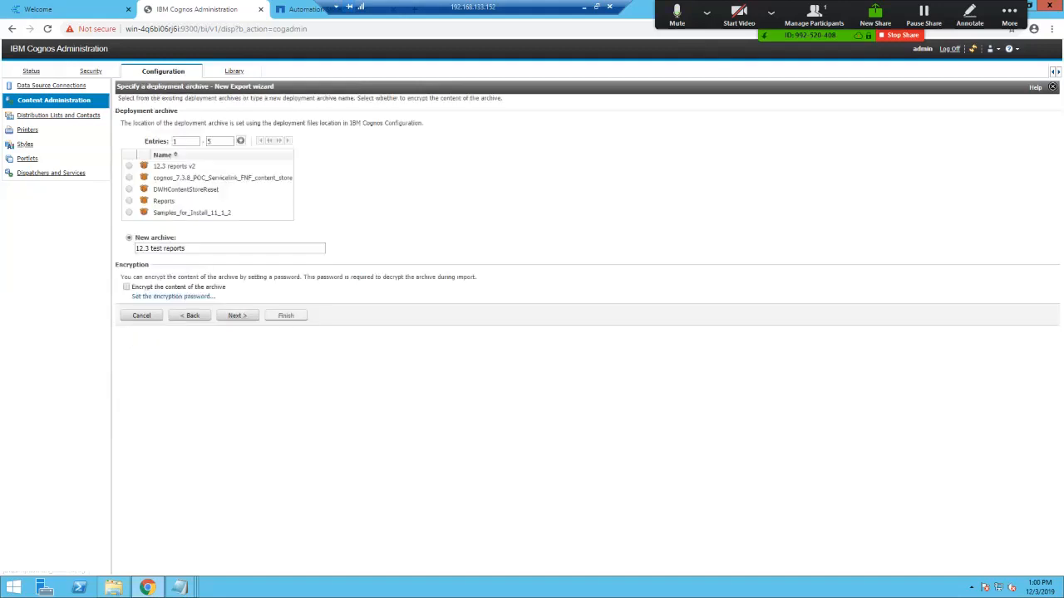
Use a new unencrypted archive named 12.3 test reports and finish the export wizard with Save and run once
click(237, 316)
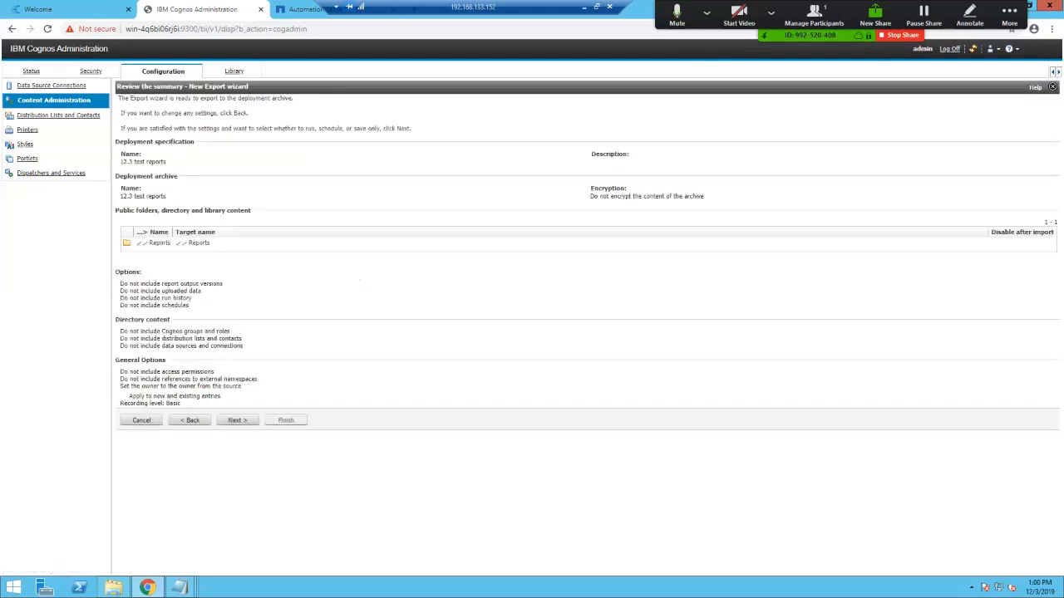
click(237, 420)
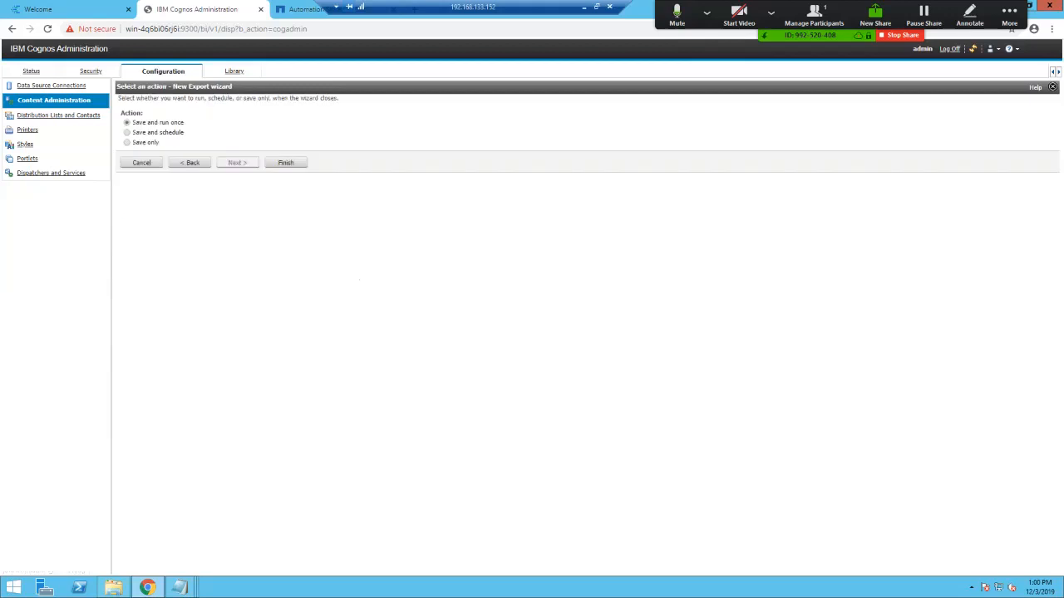
click(285, 162)
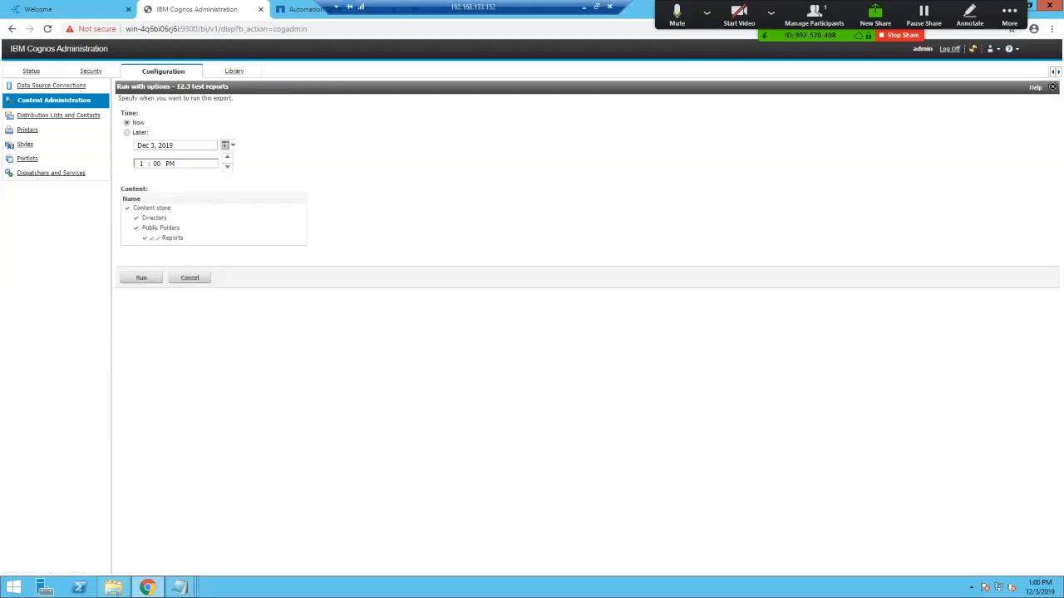
Run the 12.3 test reports export now and locate its entry in the Content Administration list
click(142, 277)
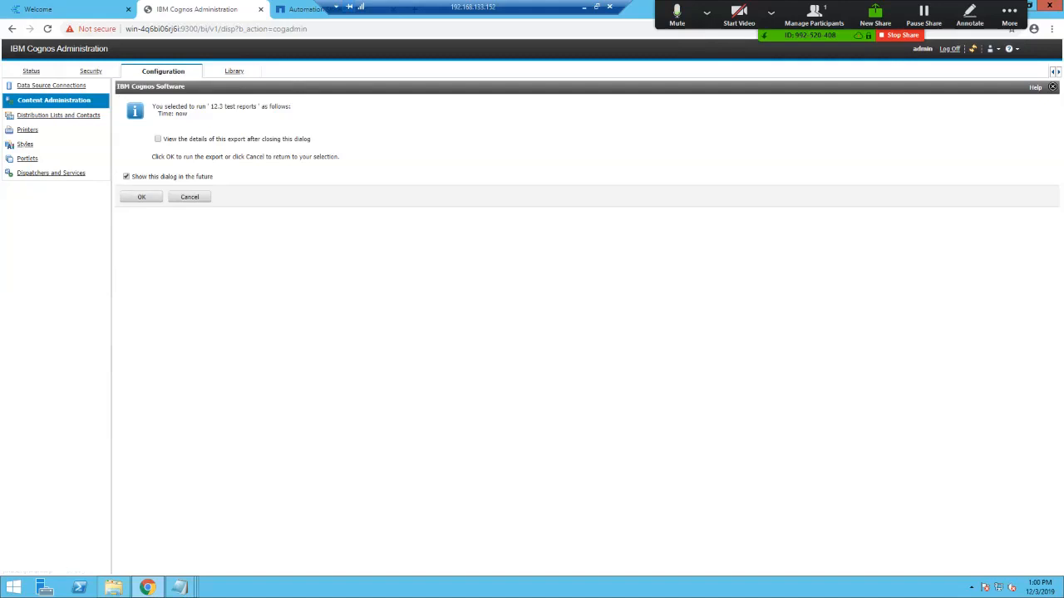
click(141, 197)
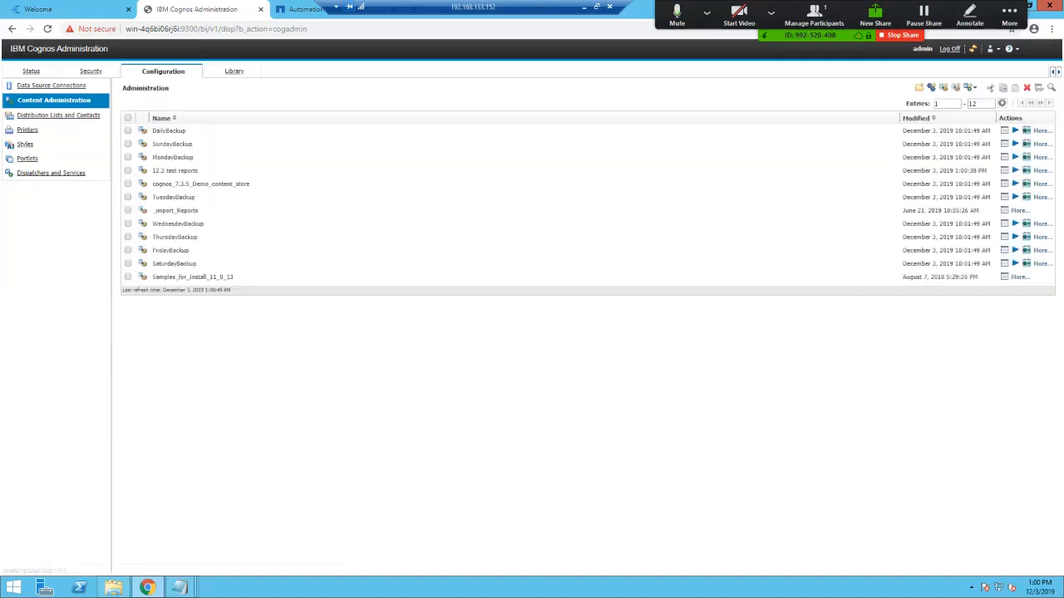
drag(152, 170, 201, 171)
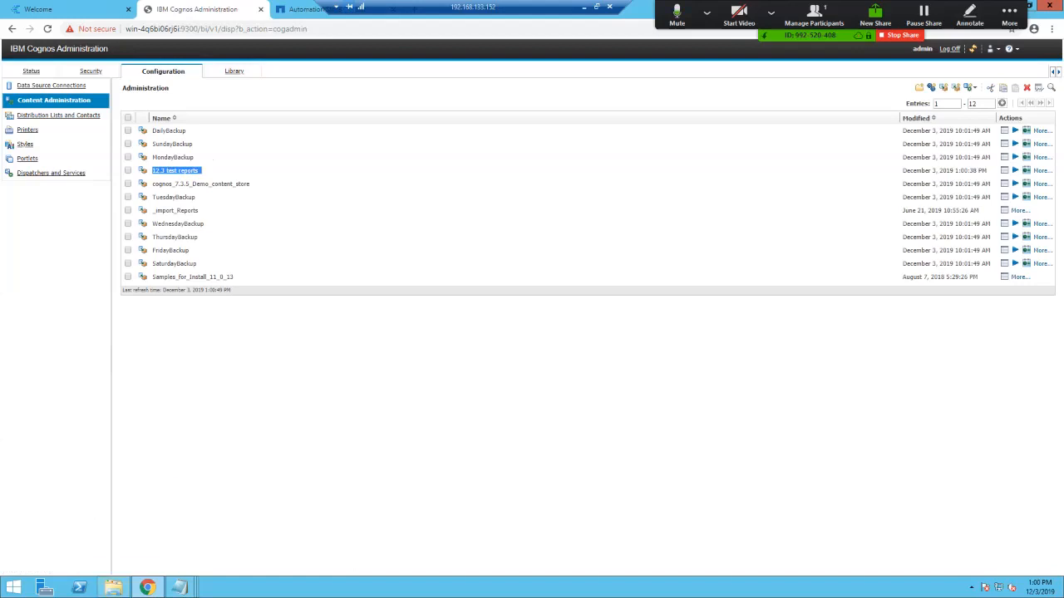
Switch to File Explorer and locate the 12.3 test reports archive in SANscreen's cognos\analytics\deployment folder
click(113, 587)
click(241, 36)
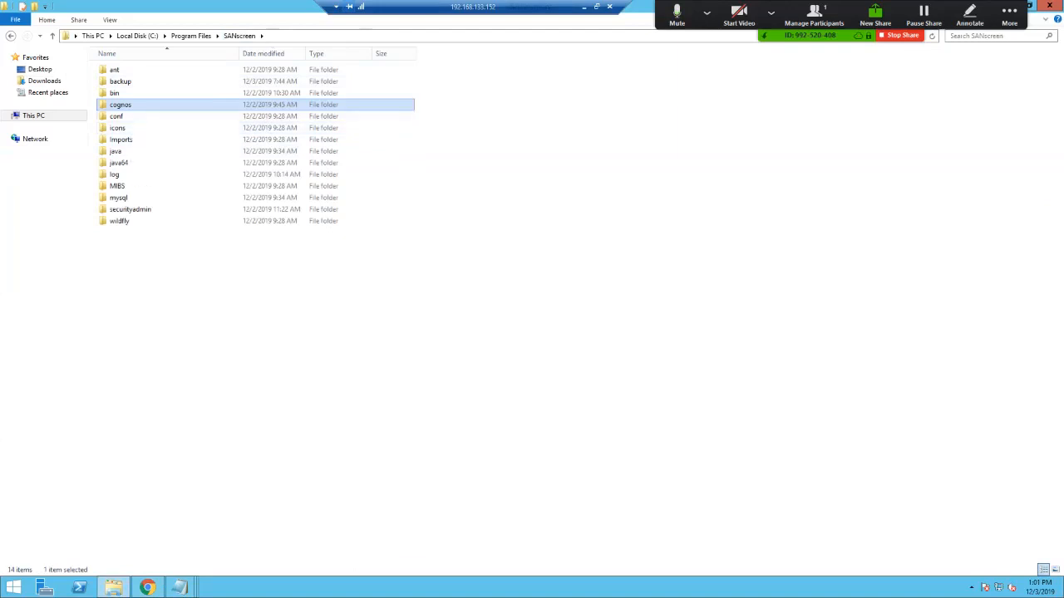
key(Return)
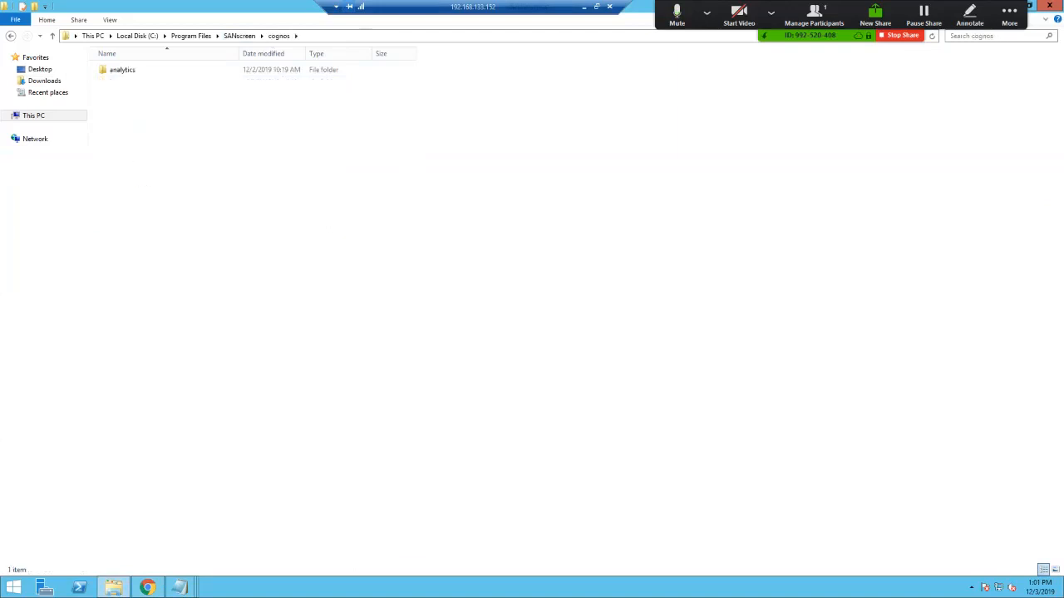
double_click(122, 70)
double_click(127, 186)
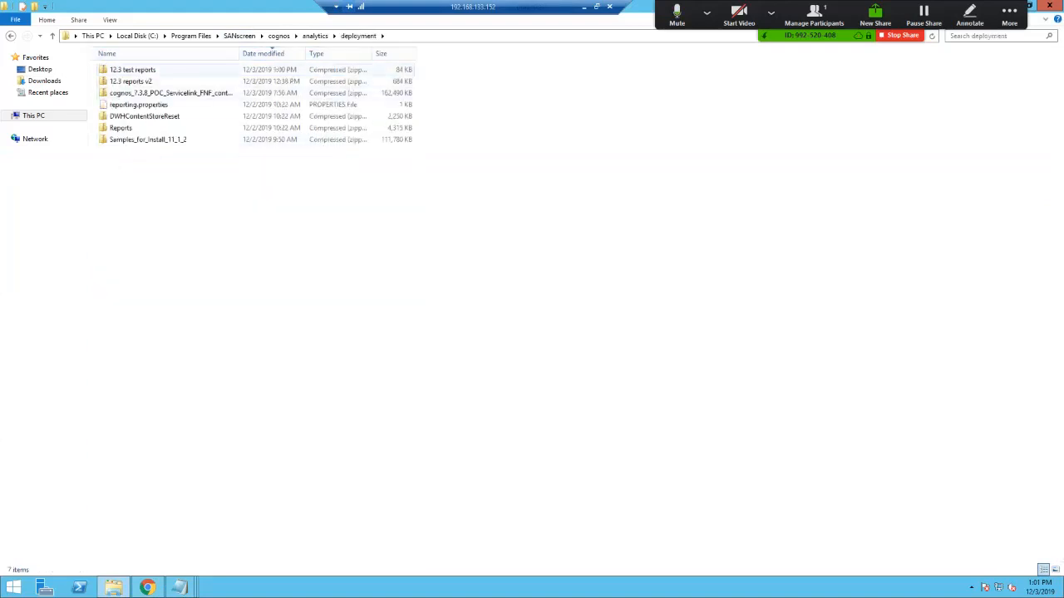
click(133, 70)
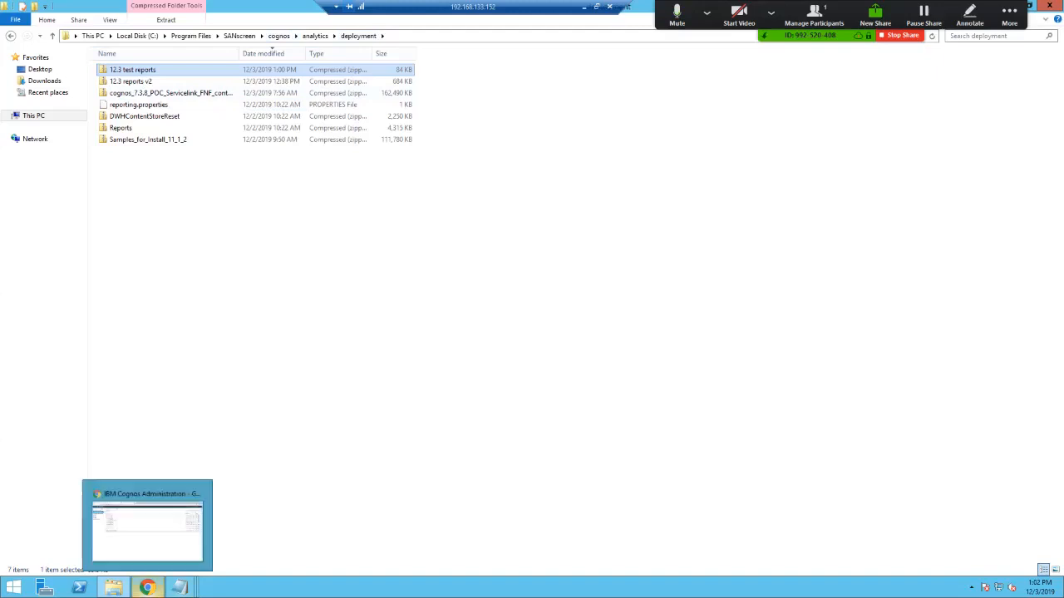
Return to Cognos Administration and start a new import from the 12.3 test reports archive, keeping the default name and location
click(147, 588)
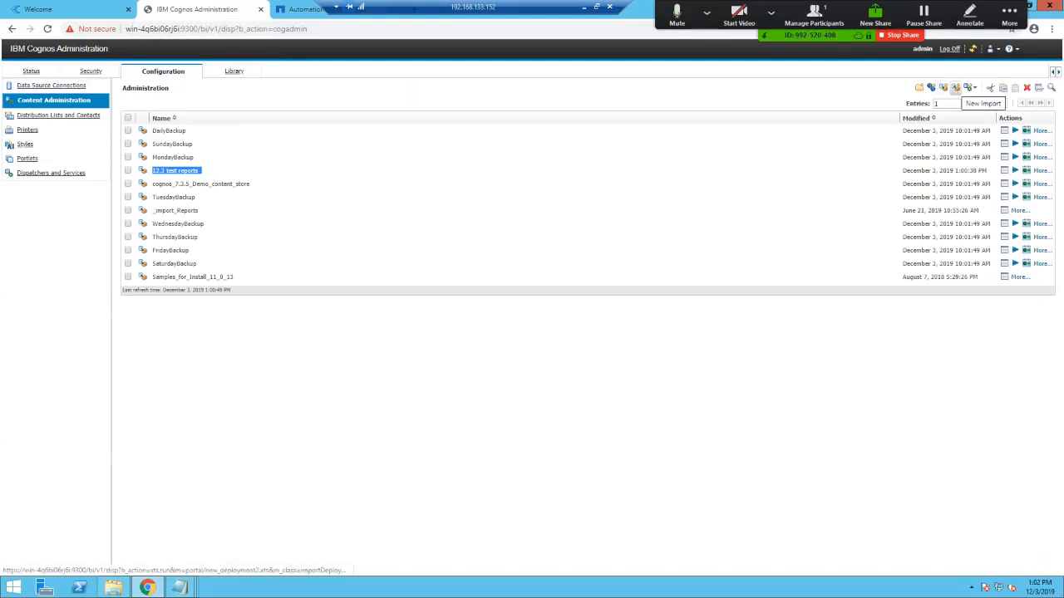
click(956, 87)
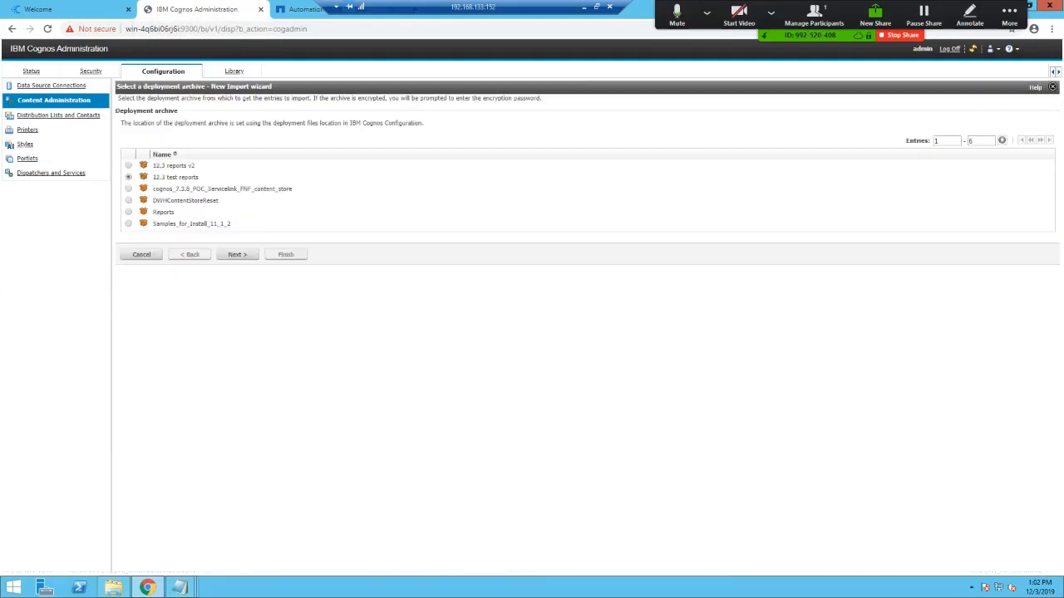
click(237, 254)
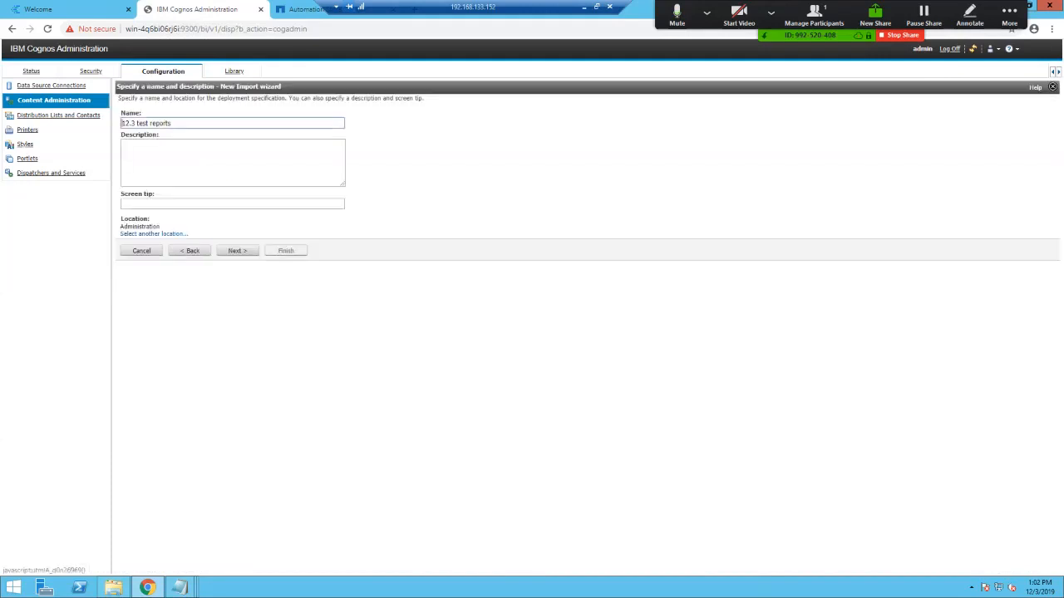
click(238, 251)
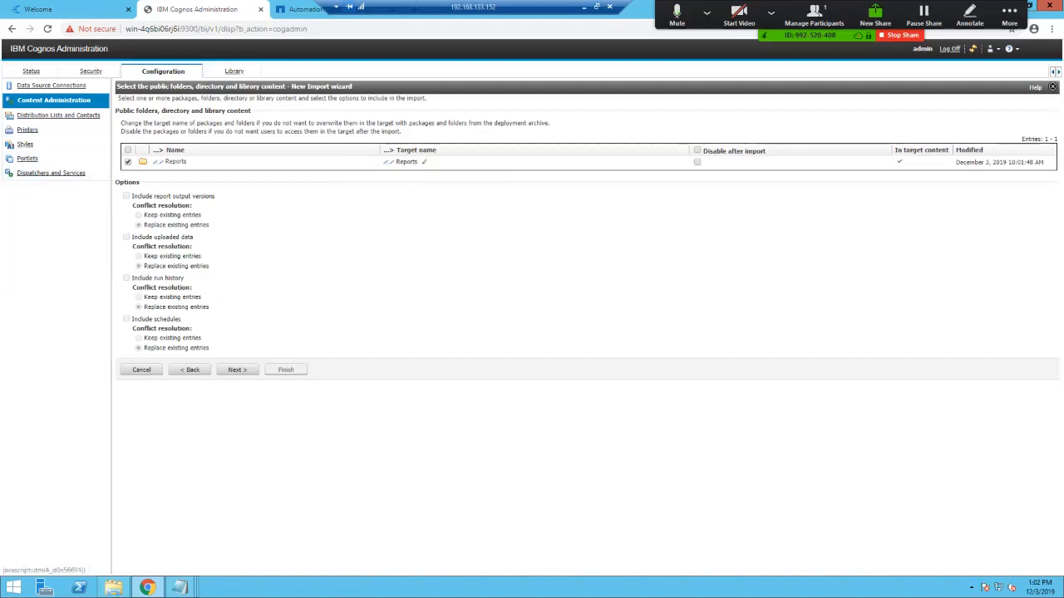
Change the target name of the imported Reports folder to Reports3 and accept the default content options
click(424, 161)
text(3)
key(Return)
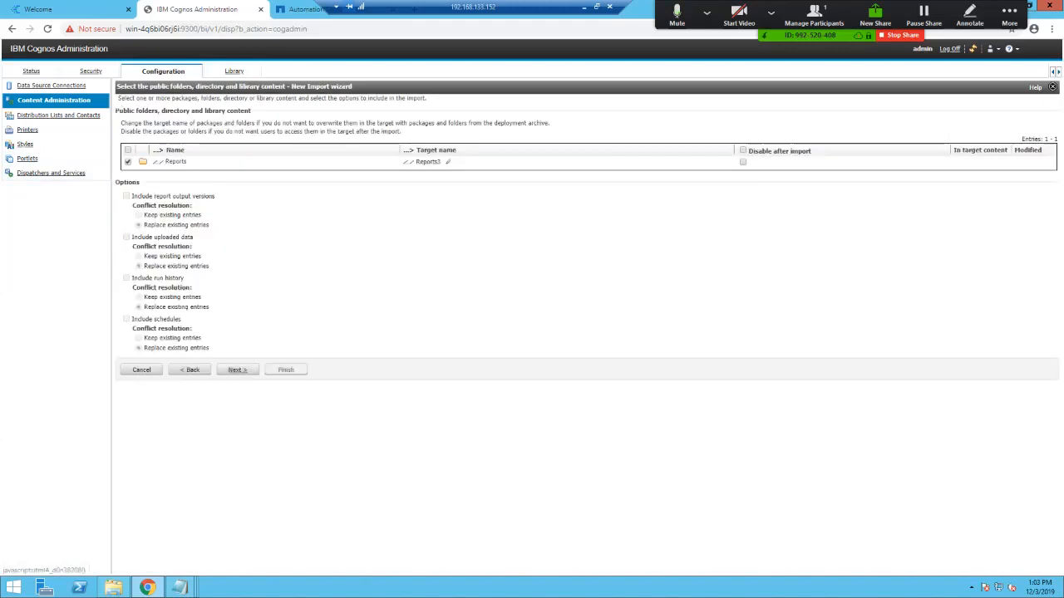
click(237, 370)
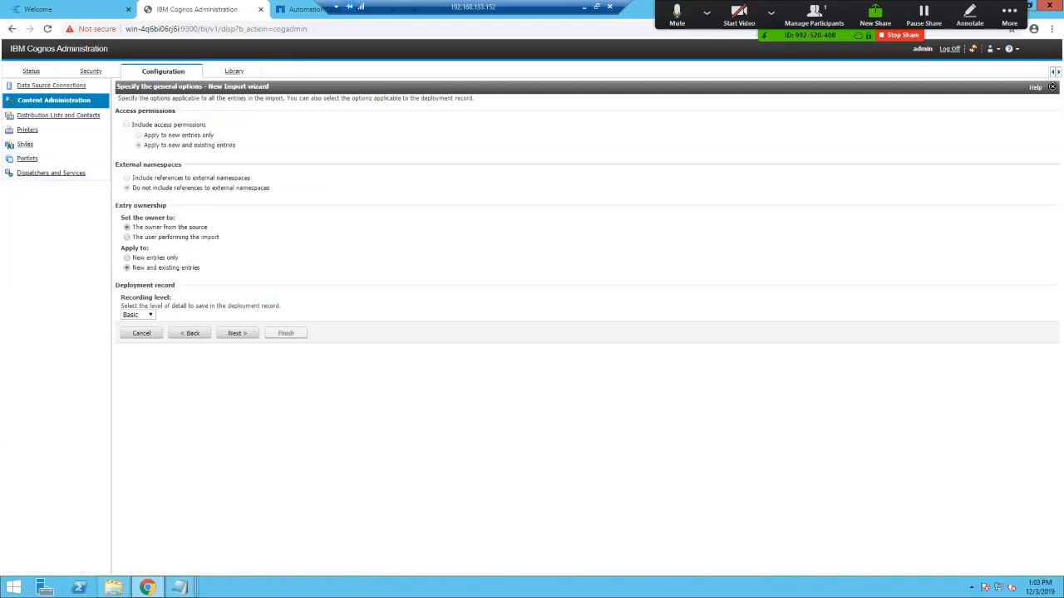
Accept the default general options, finish the import wizard with Save and run once, and name the import 12.3 test reports 3
click(237, 332)
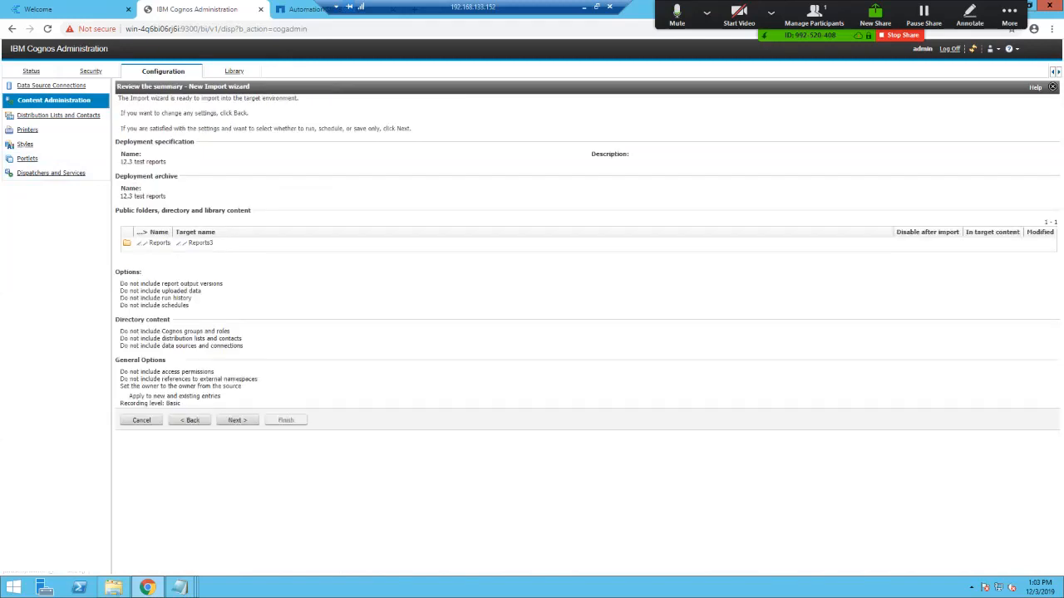
click(237, 420)
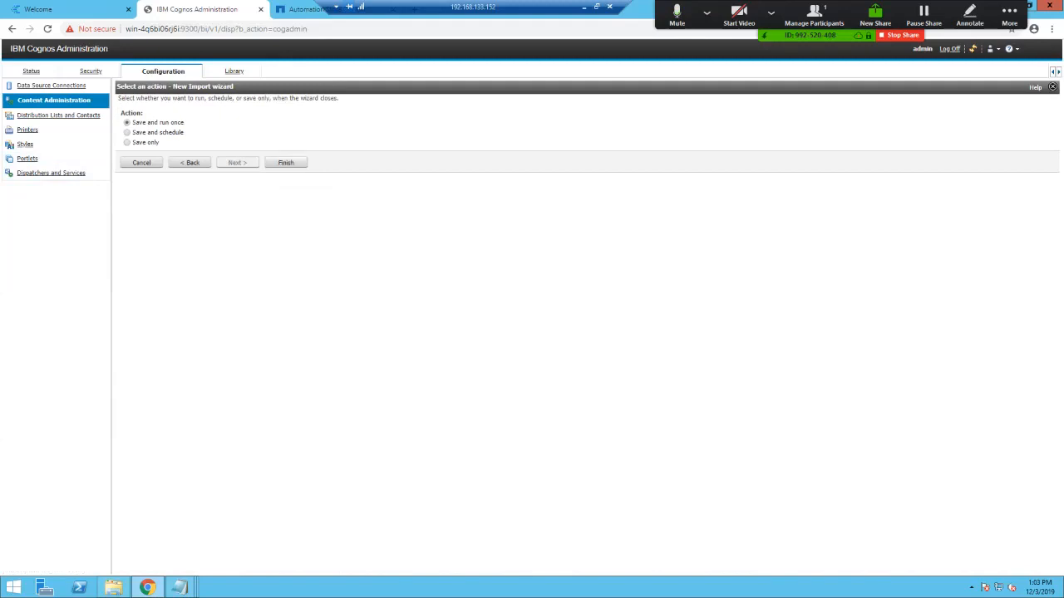
click(286, 163)
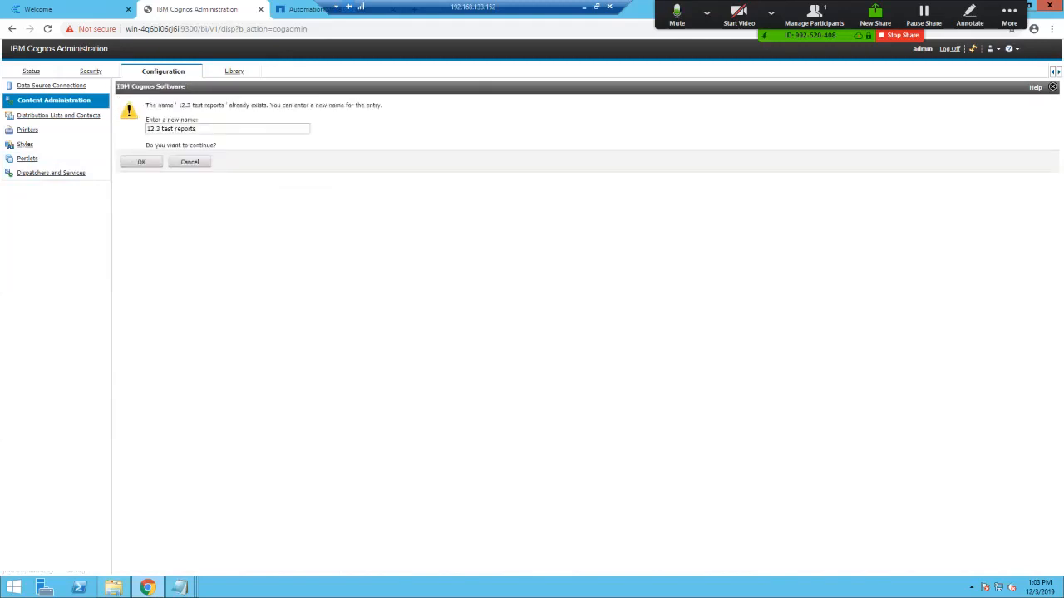
click(199, 129)
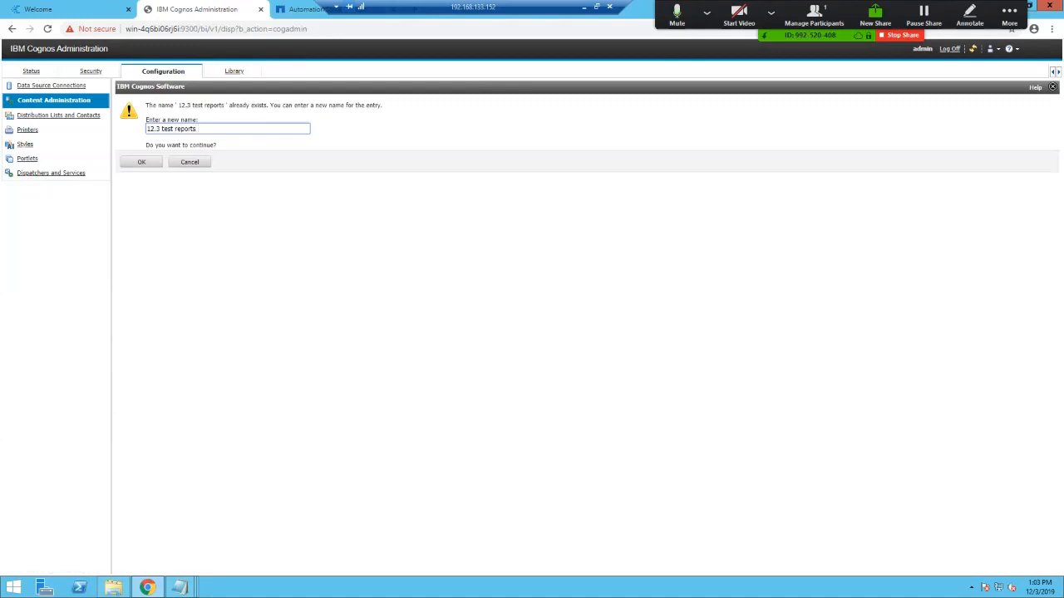
text(3)
key(Return)
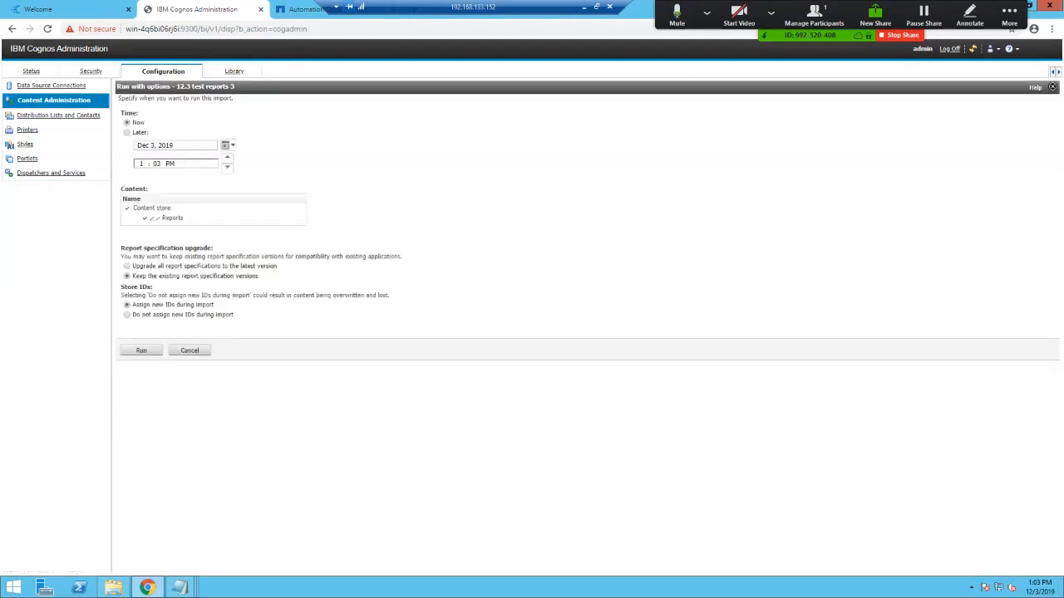
Run the 12.3 test reports 3 import now, keeping existing report specification versions and assigning new IDs, and locate its entry
click(141, 350)
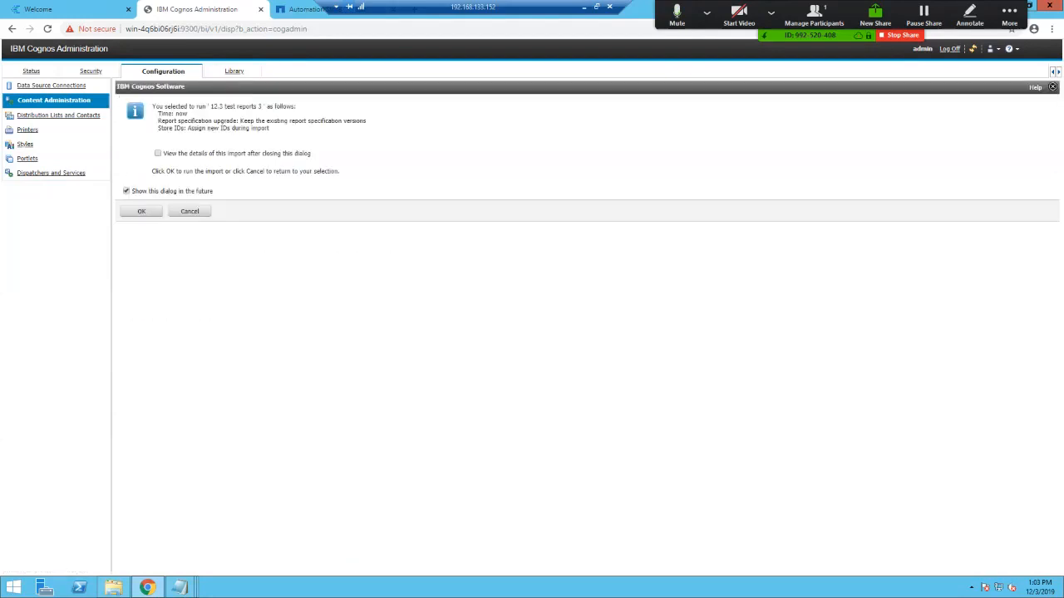
click(142, 211)
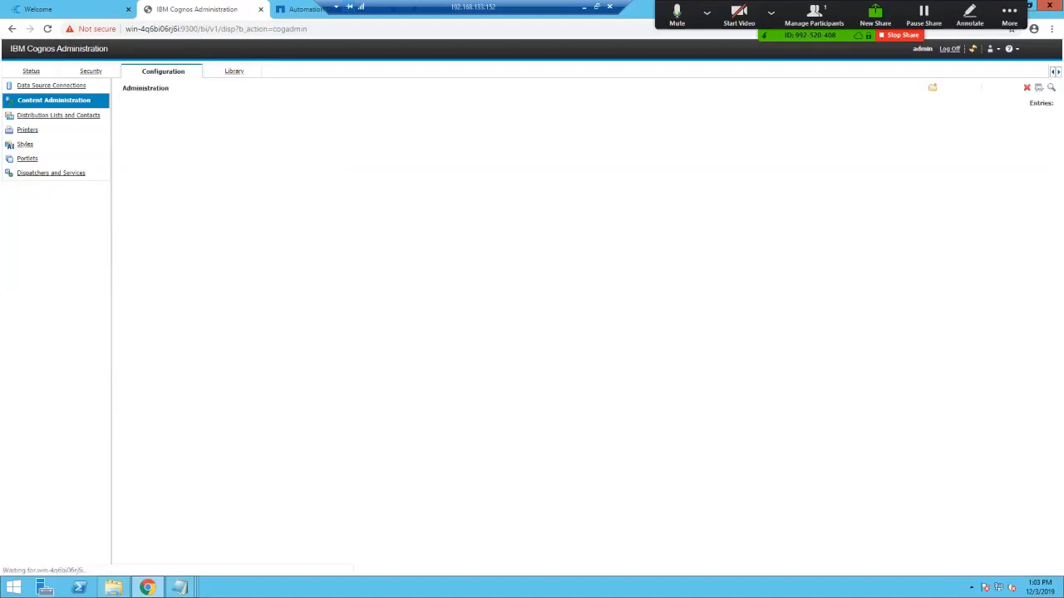
drag(207, 184, 152, 184)
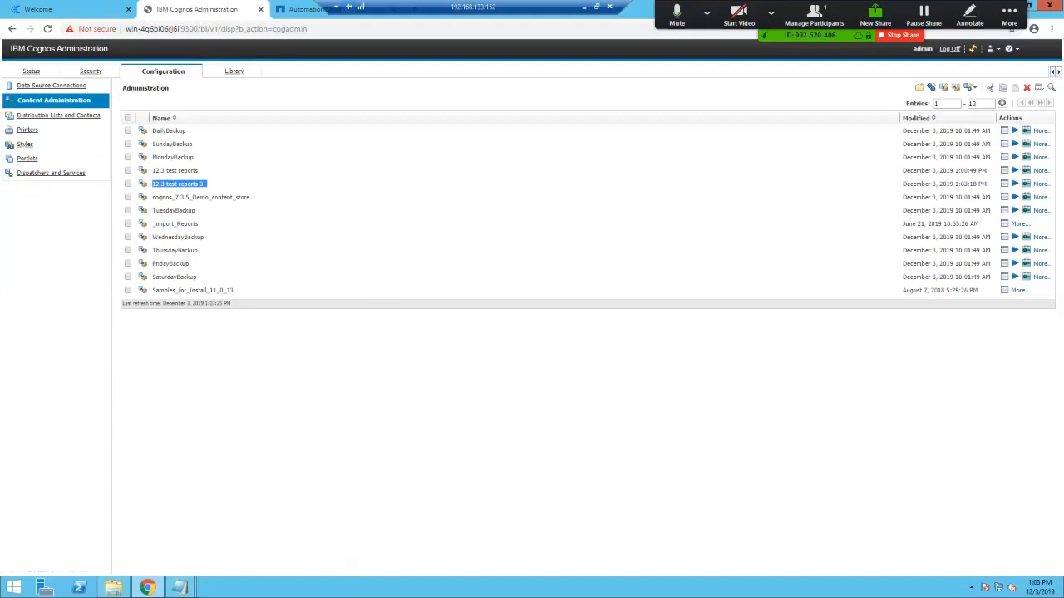
Refresh Team content in Cognos Analytics, compare the contents of the Reports3 and Reports folders, and return to Cognos Administration
click(38, 9)
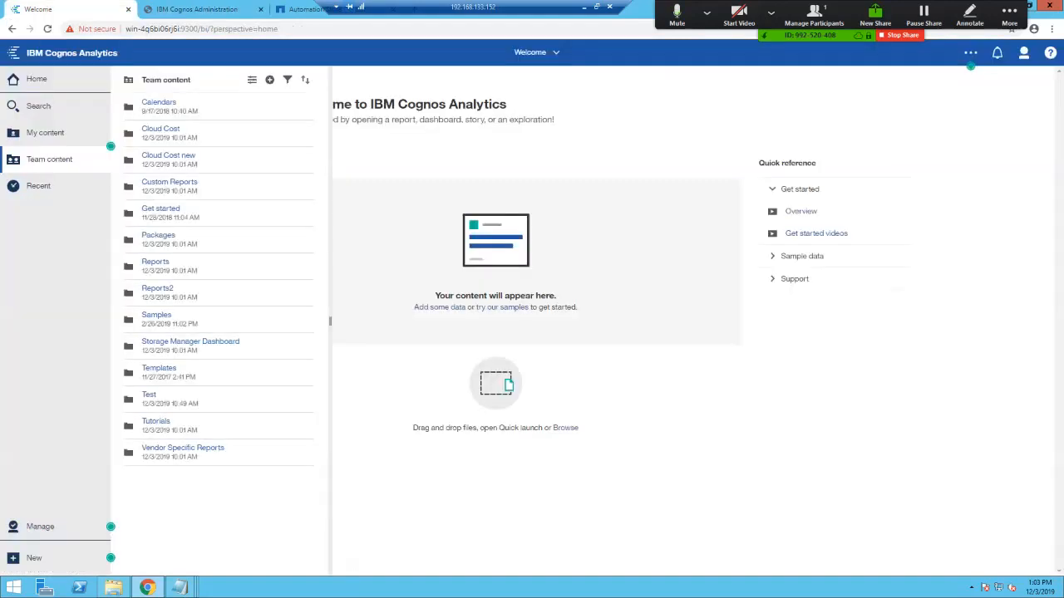
click(49, 159)
click(49, 159)
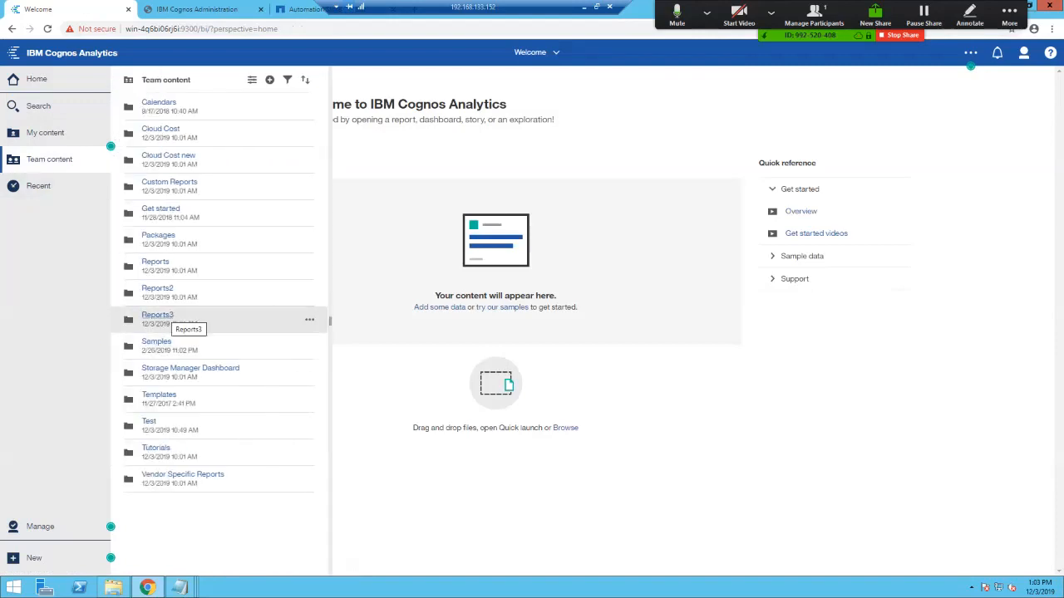
click(162, 315)
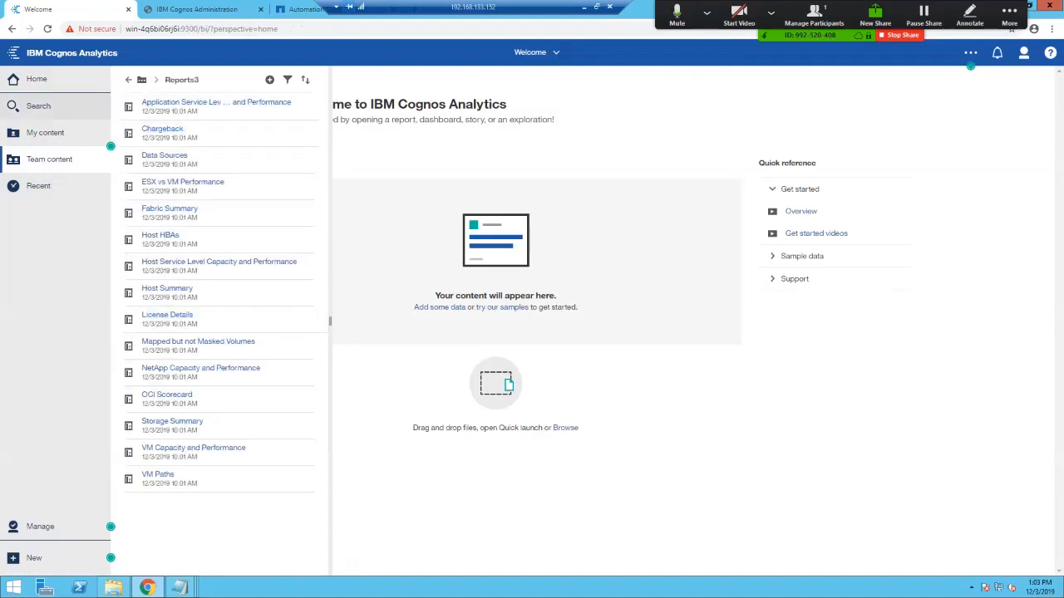
click(129, 79)
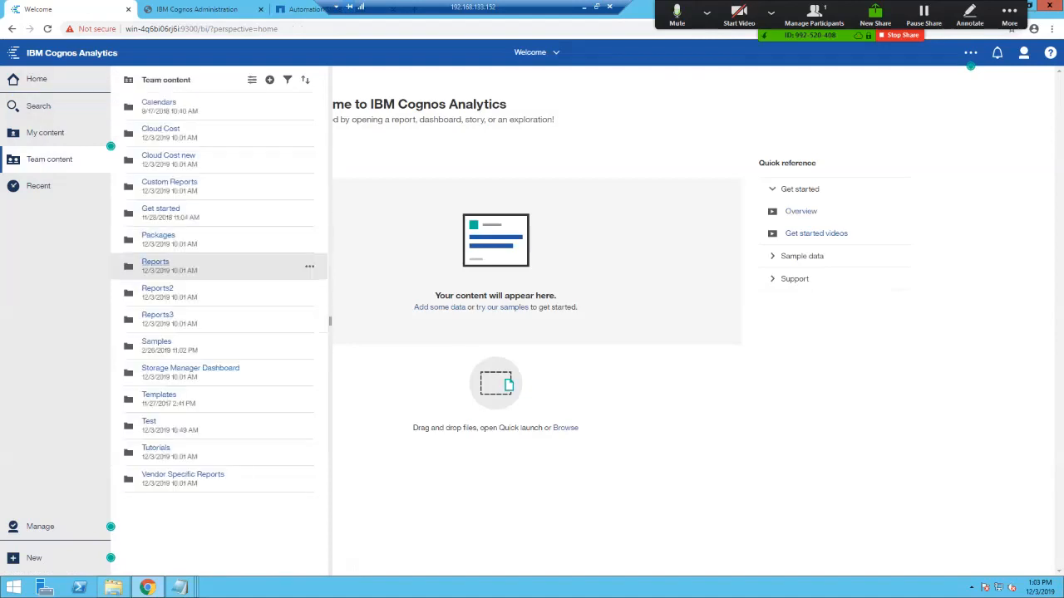
click(154, 263)
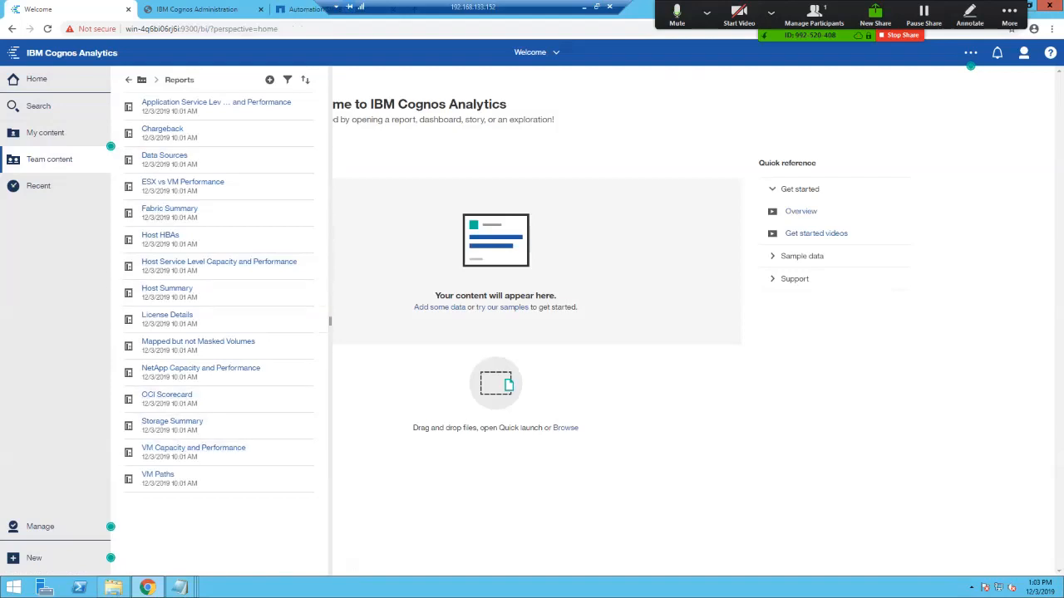
click(141, 80)
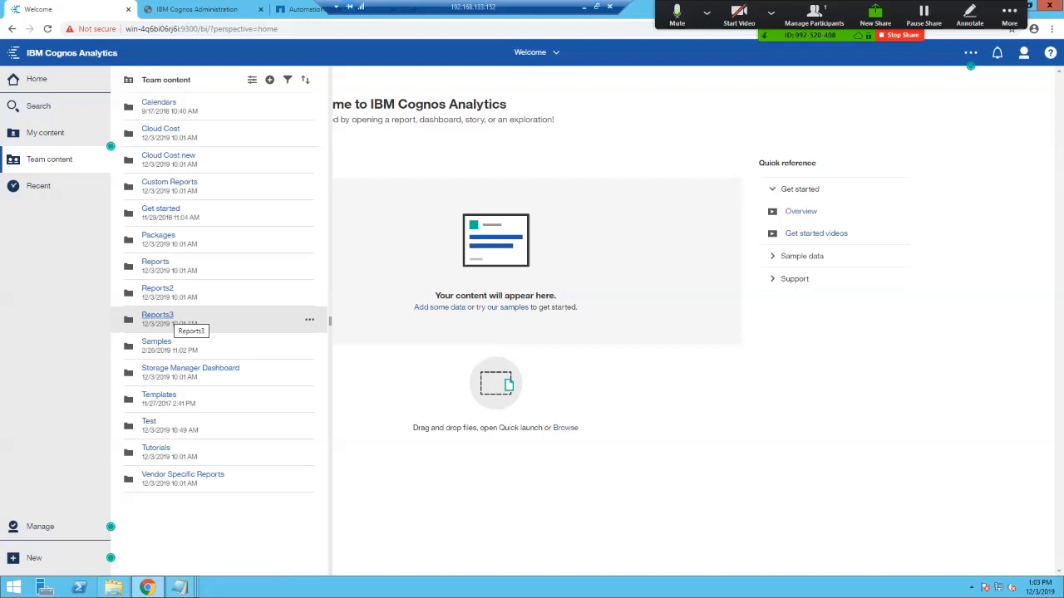
click(197, 9)
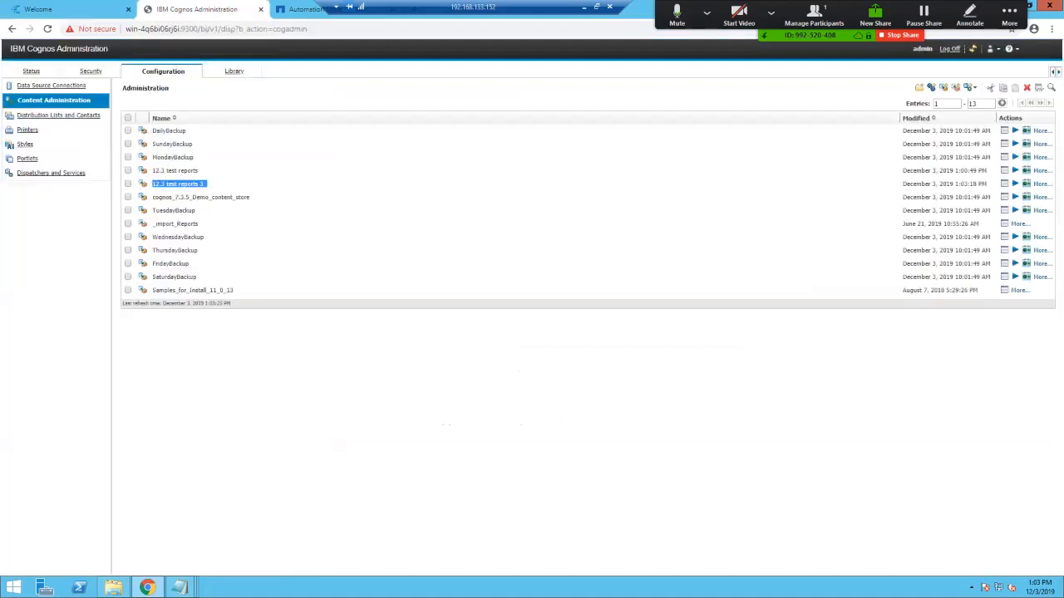